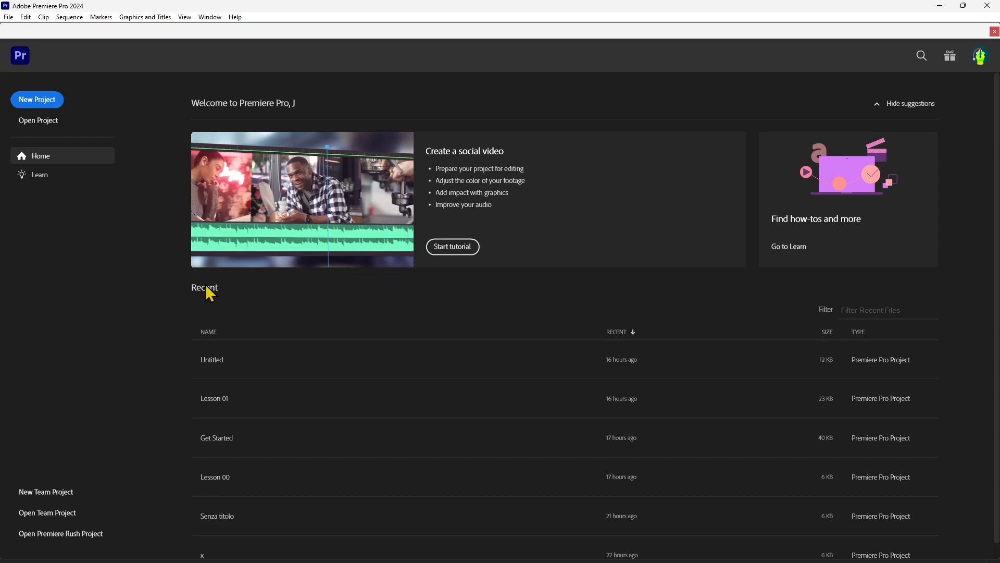
Open the recent Lesson 01 project and return to the home screen.
click(221, 404)
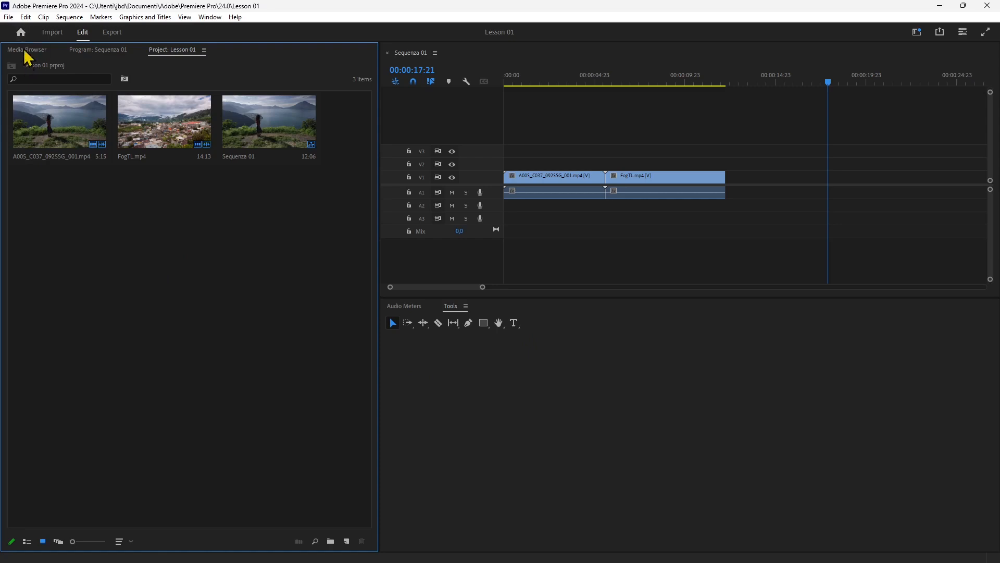
click(20, 32)
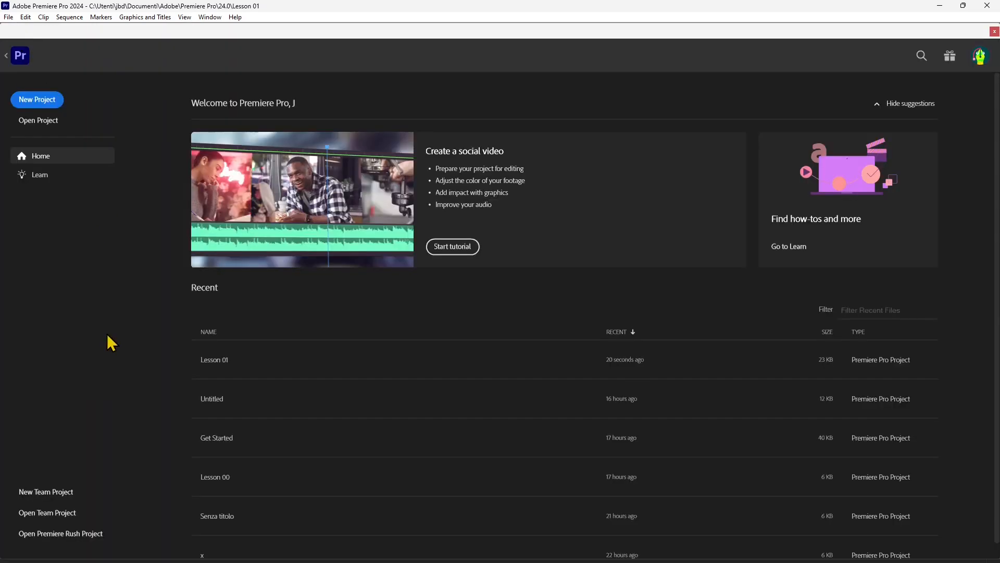
Start a new project and name it Lesson 01 interface.
click(37, 100)
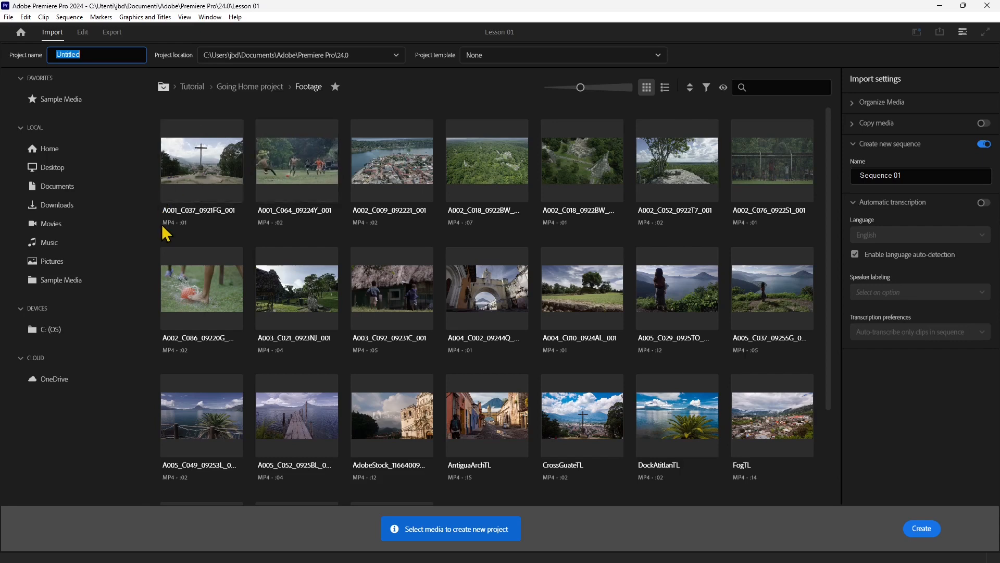
mouse_move(162, 227)
click(81, 53)
drag(87, 54, 29, 56)
text(Lesson 01)
Browse the local media locations, including Home, Desktop, Documents and Movies, and return to the Sample Media footage.
click(114, 119)
click(133, 150)
click(46, 151)
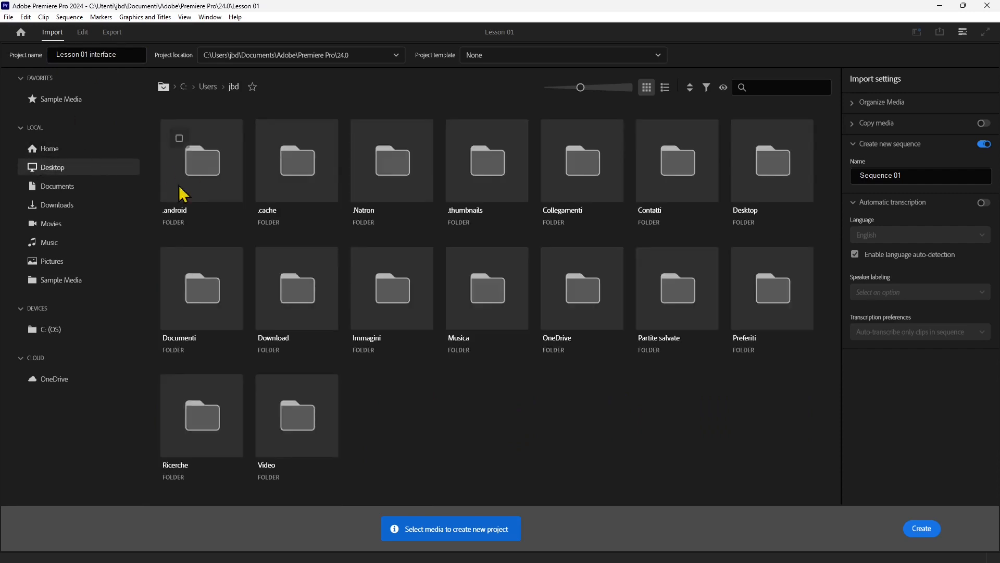
click(54, 162)
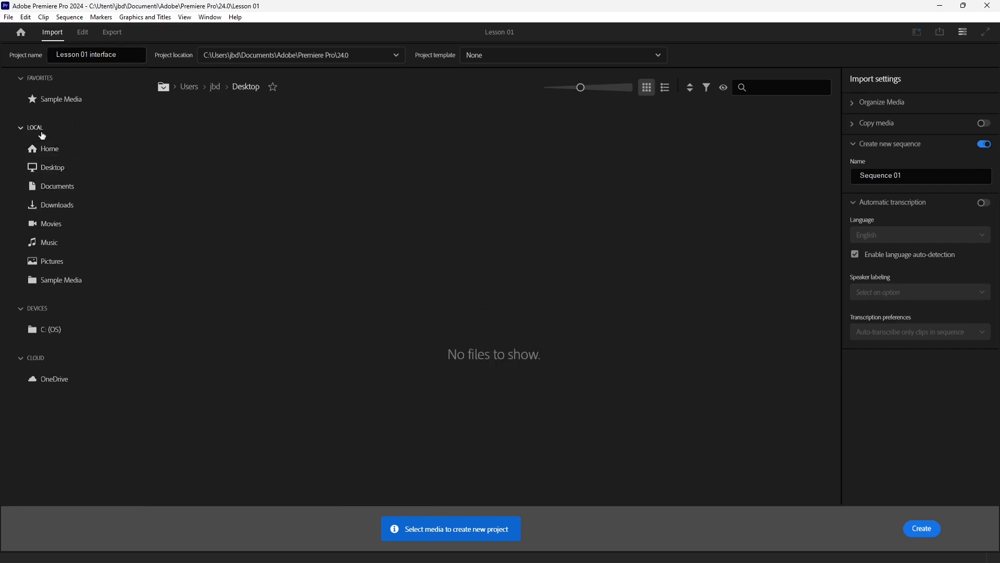
click(52, 186)
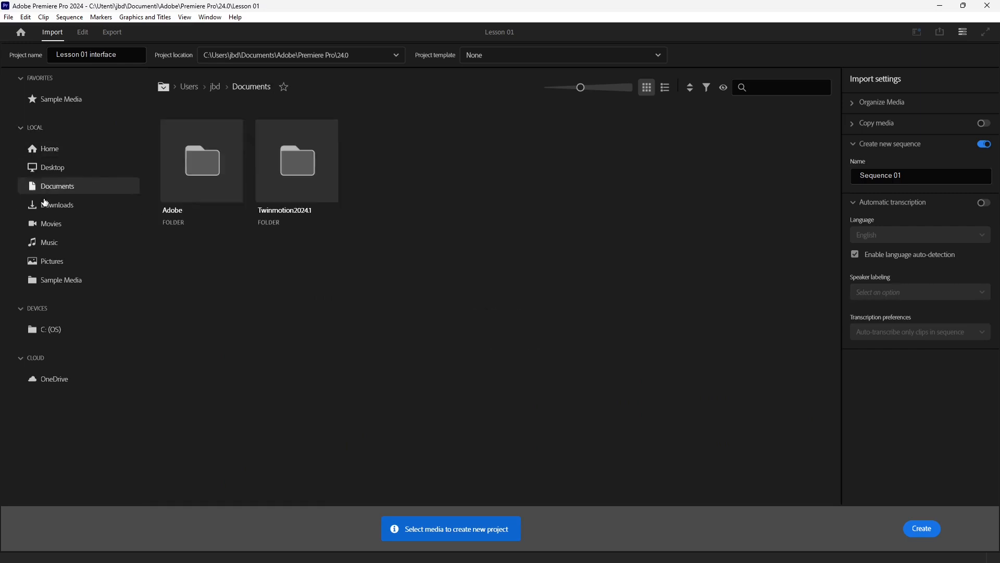
click(51, 204)
click(48, 224)
click(51, 243)
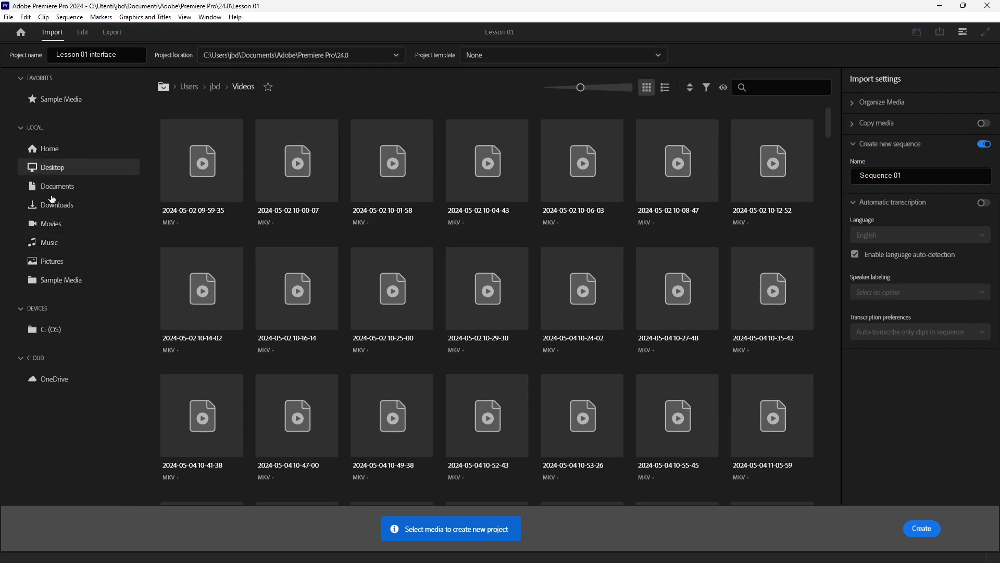
click(55, 281)
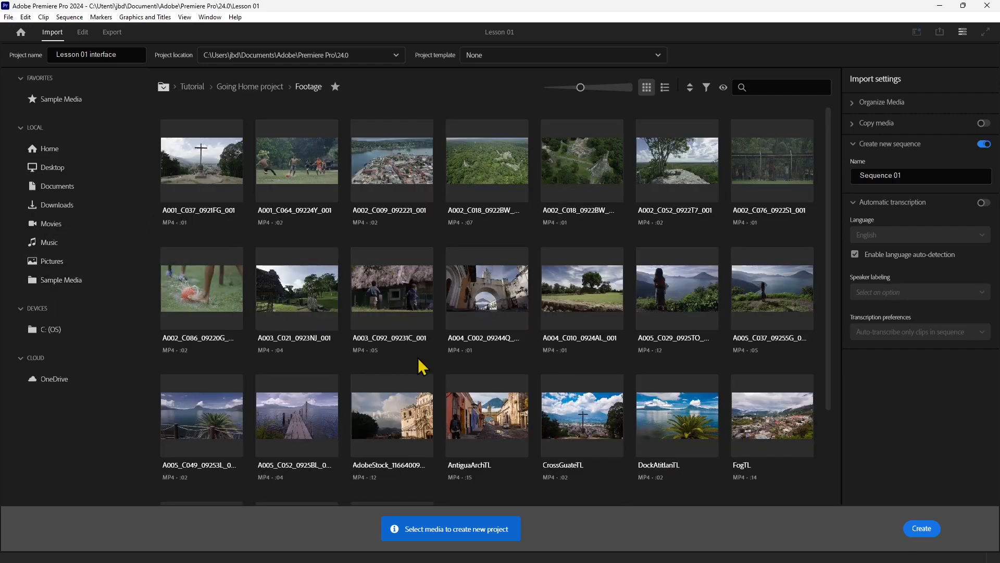
Select the DockAtitlanTL and FogTL clips and clear the selection again.
scroll(471, 361, down, 2)
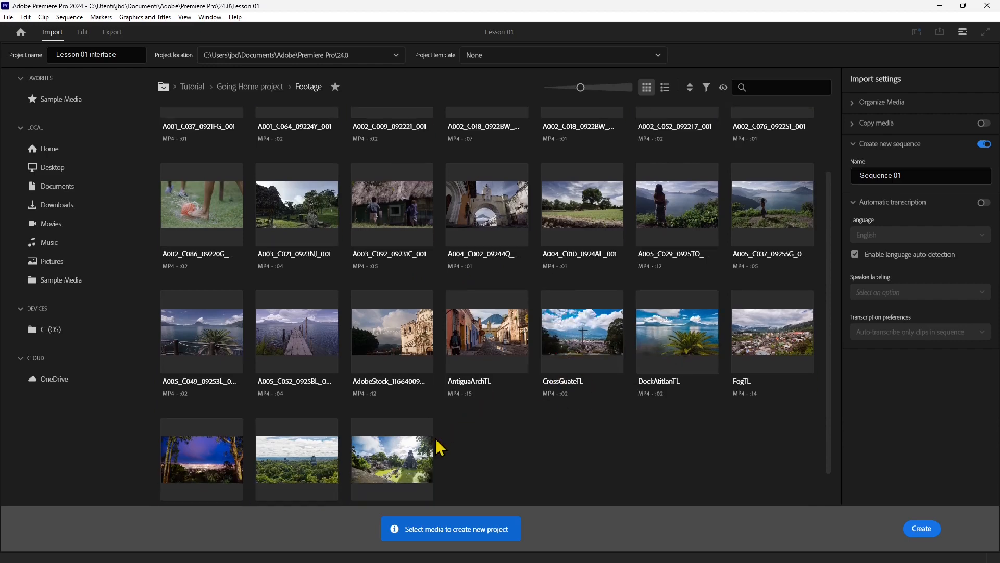
scroll(432, 447, down, 1)
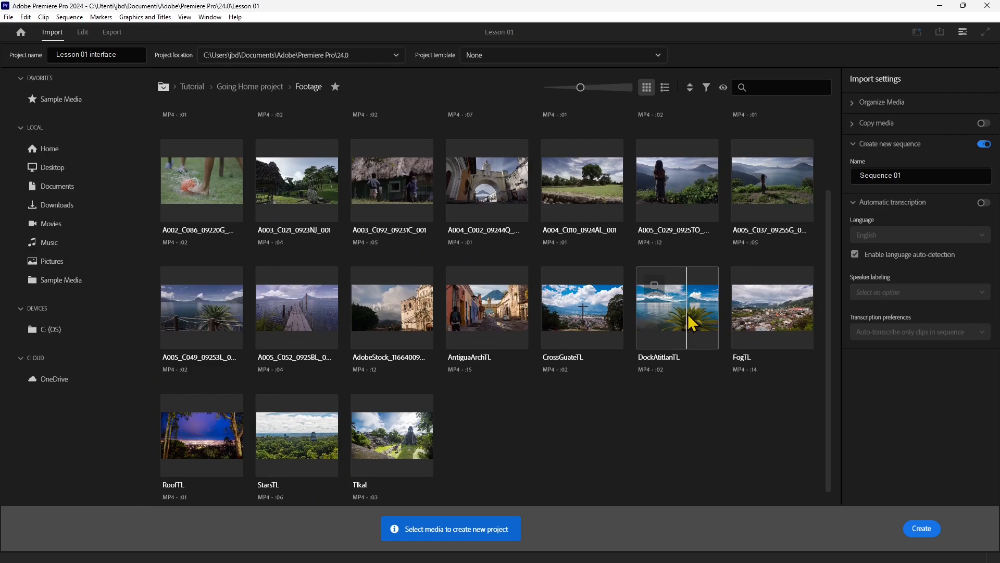
click(691, 329)
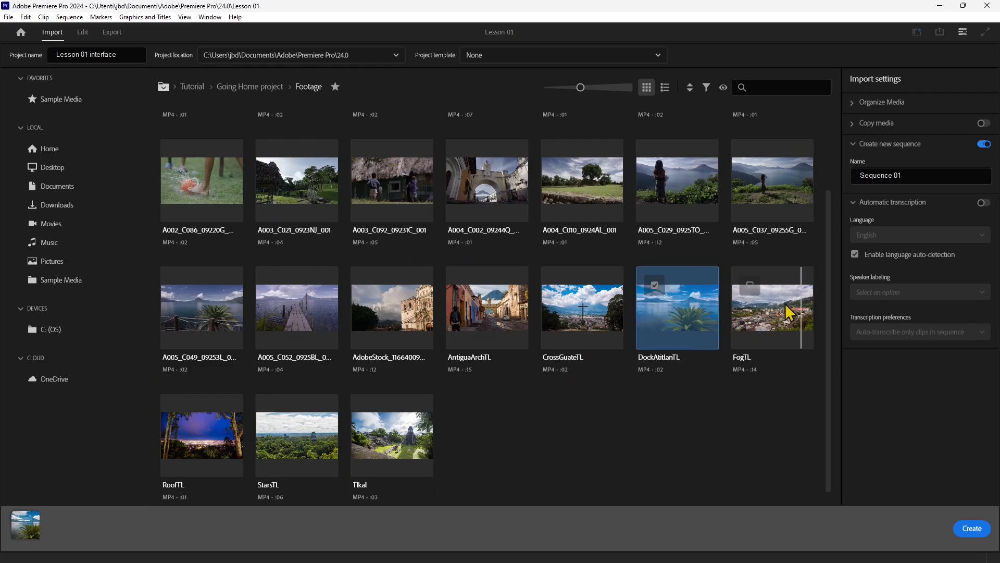
click(771, 323)
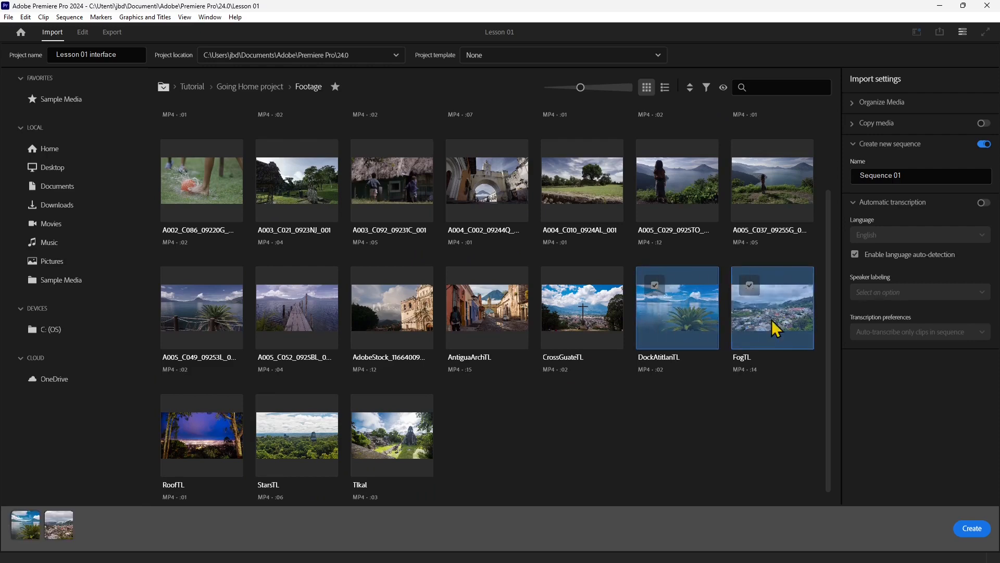
click(750, 288)
click(655, 286)
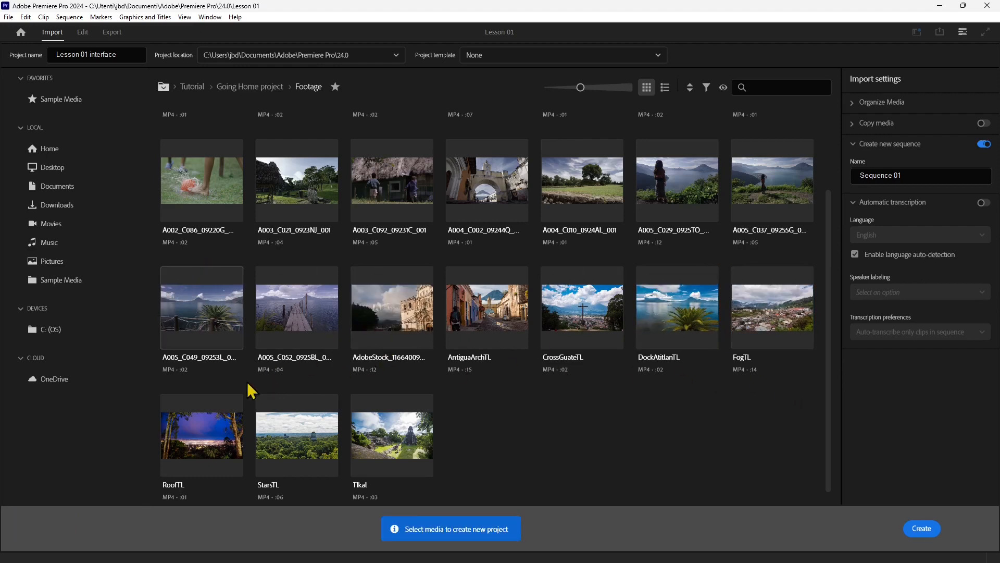
Select the row of clips from A005_C049 to FogTL and reduce the selection to DockAtitlanTL and A005_C052.
click(191, 292)
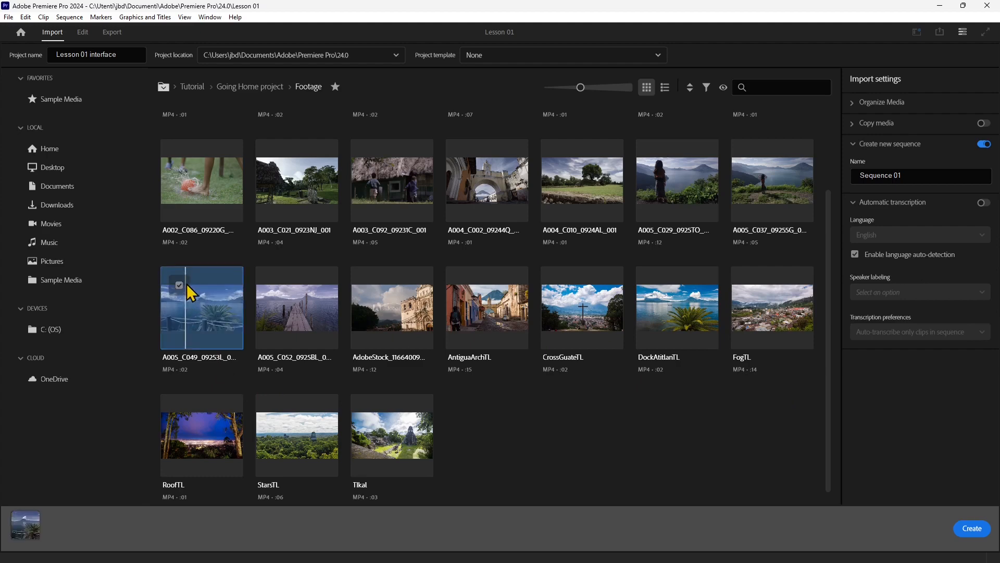
shift+click(745, 289)
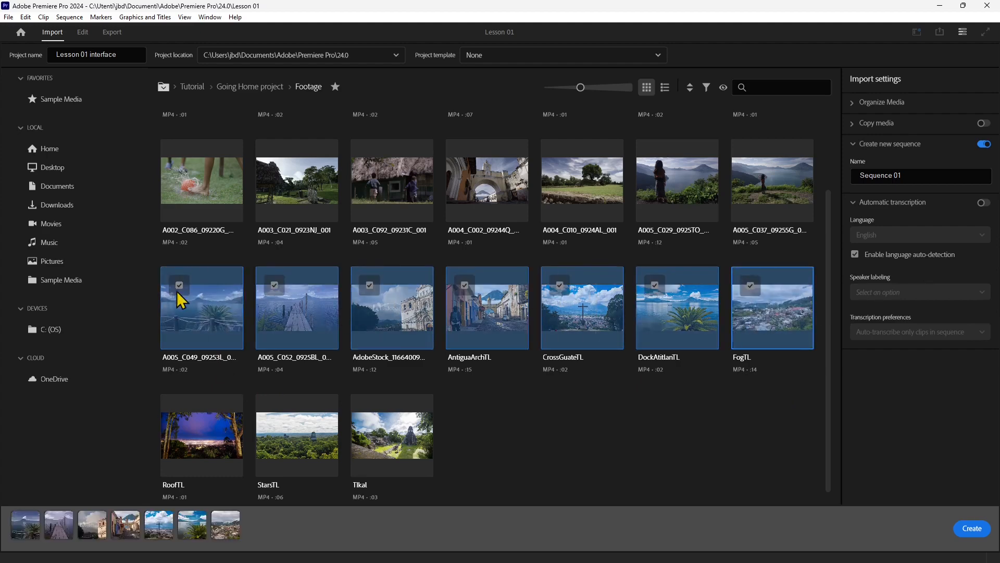
click(751, 287)
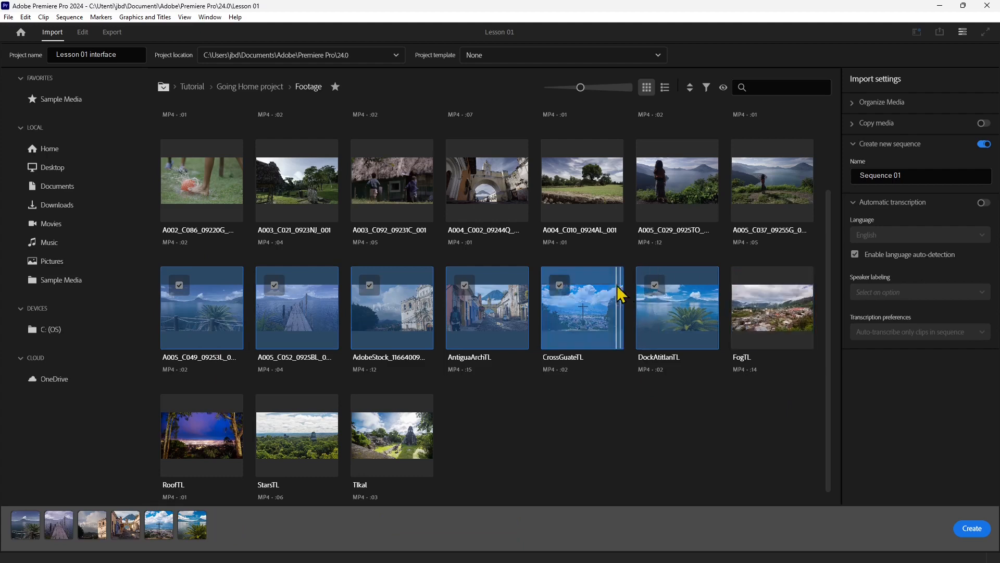
click(480, 287)
click(370, 288)
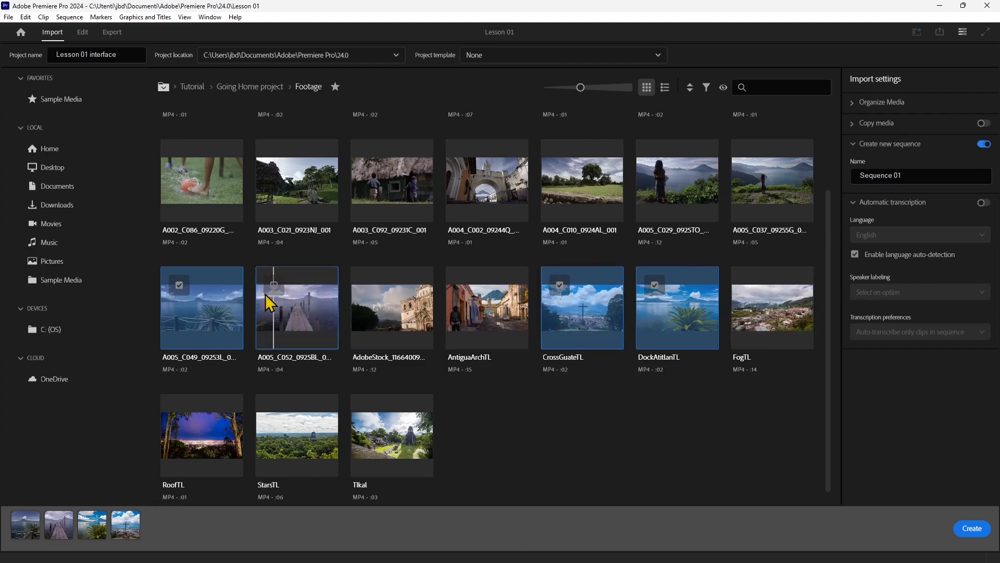
click(274, 287)
click(180, 290)
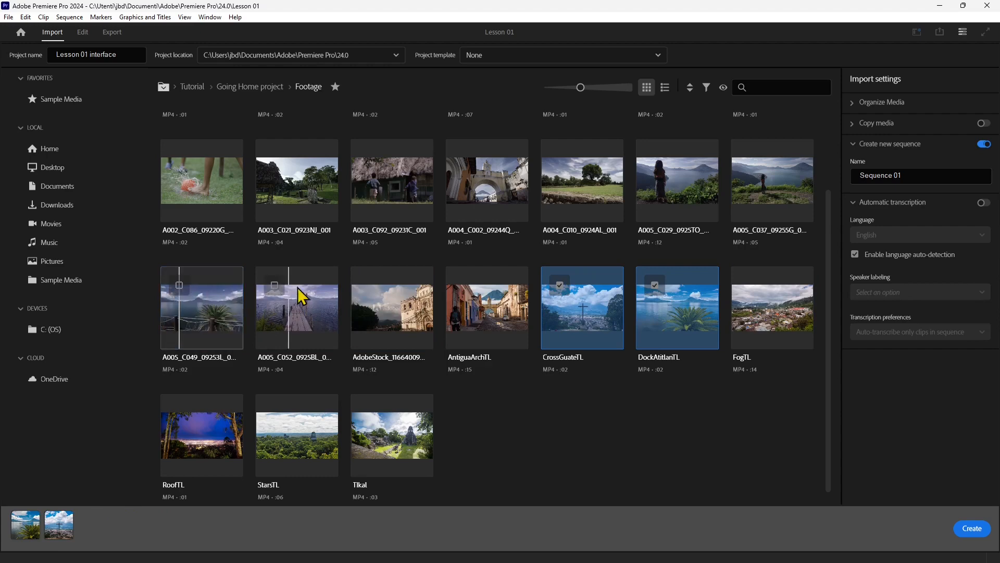
click(281, 290)
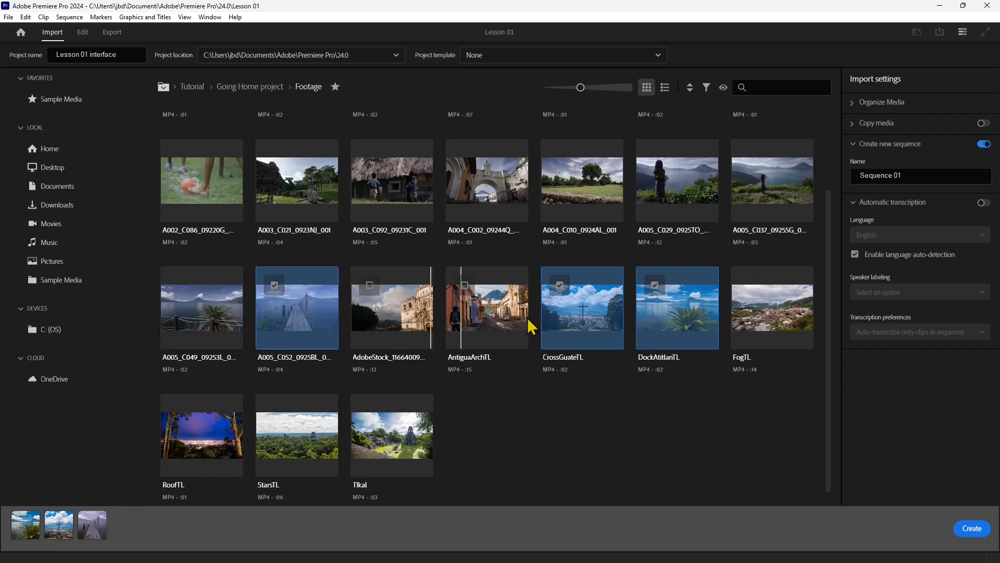
click(579, 294)
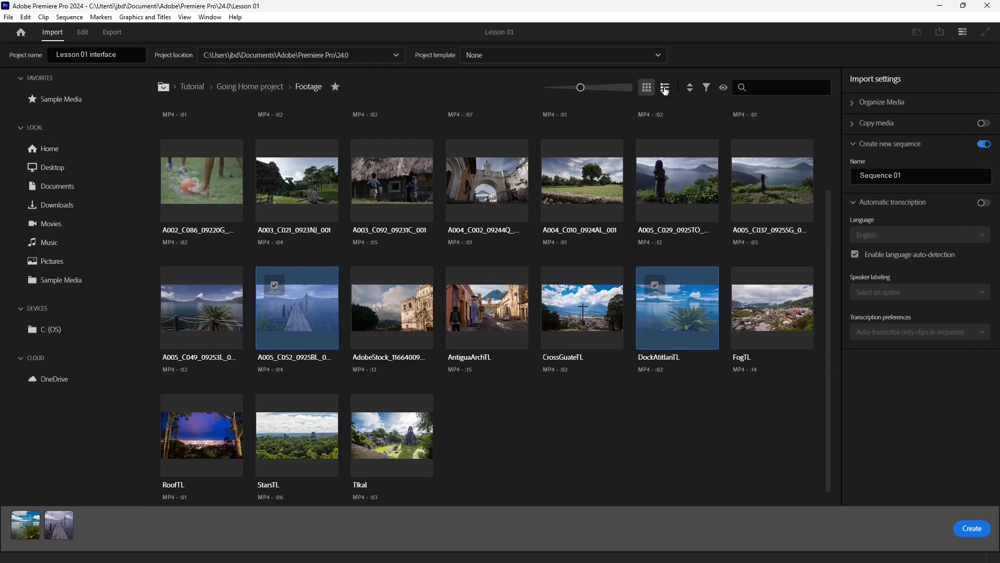
View the footage as a detailed list with slightly larger thumbnails and return to the grid display.
click(665, 89)
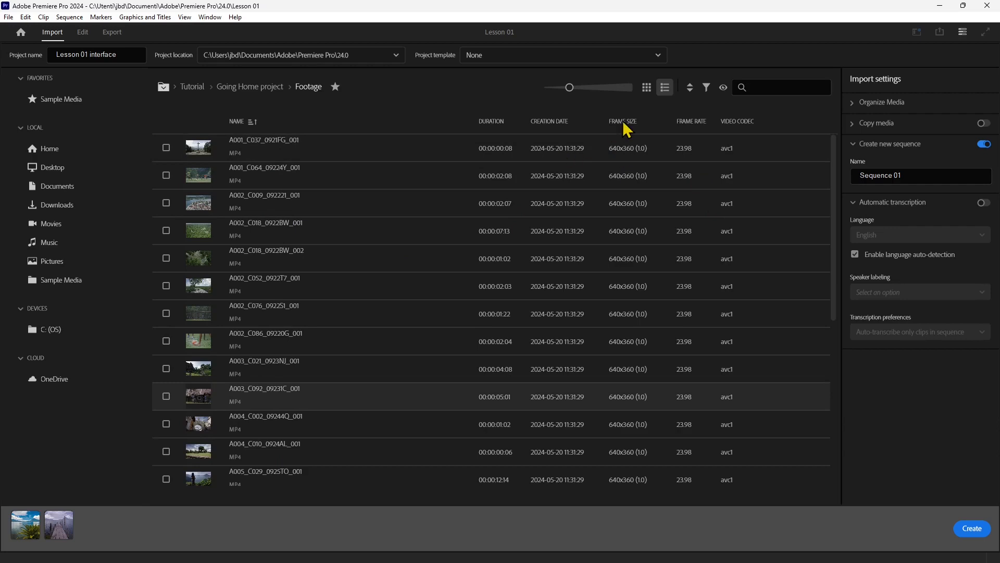
mouse_move(570, 87)
mouse_down()
mouse_move(599, 94)
mouse_move(575, 88)
mouse_up()
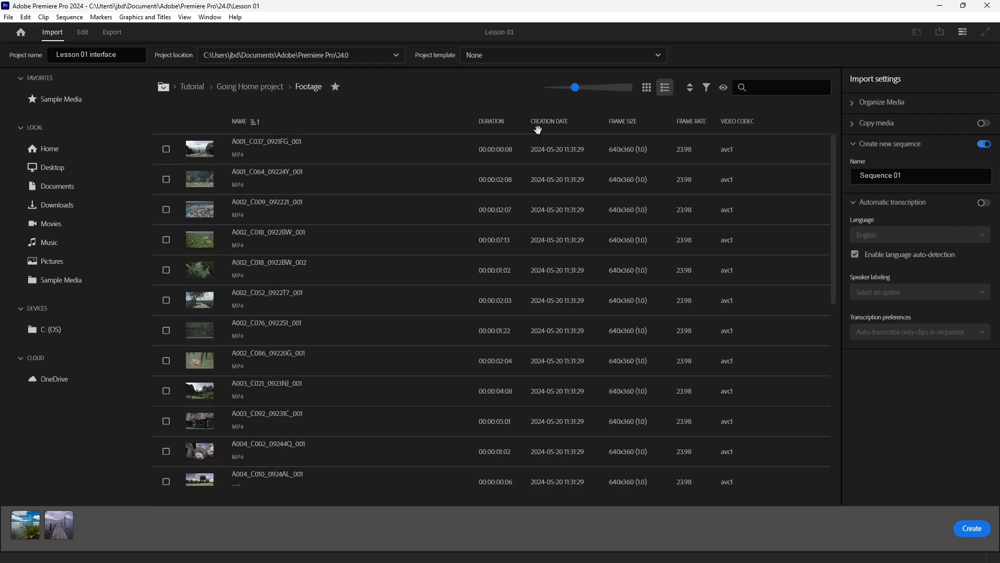
click(651, 92)
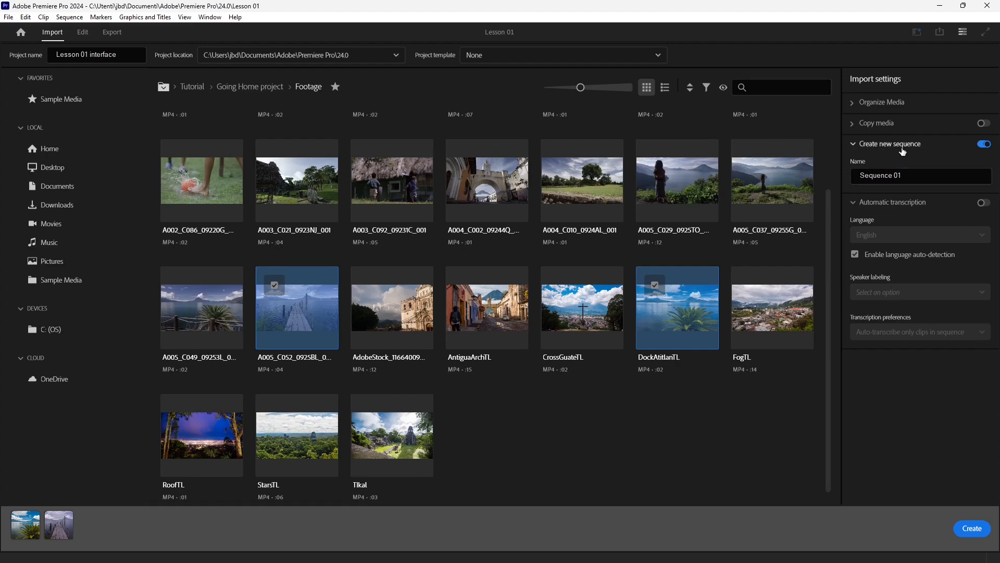
Name the new sequence SequenceLesson 01 in the import settings.
click(897, 176)
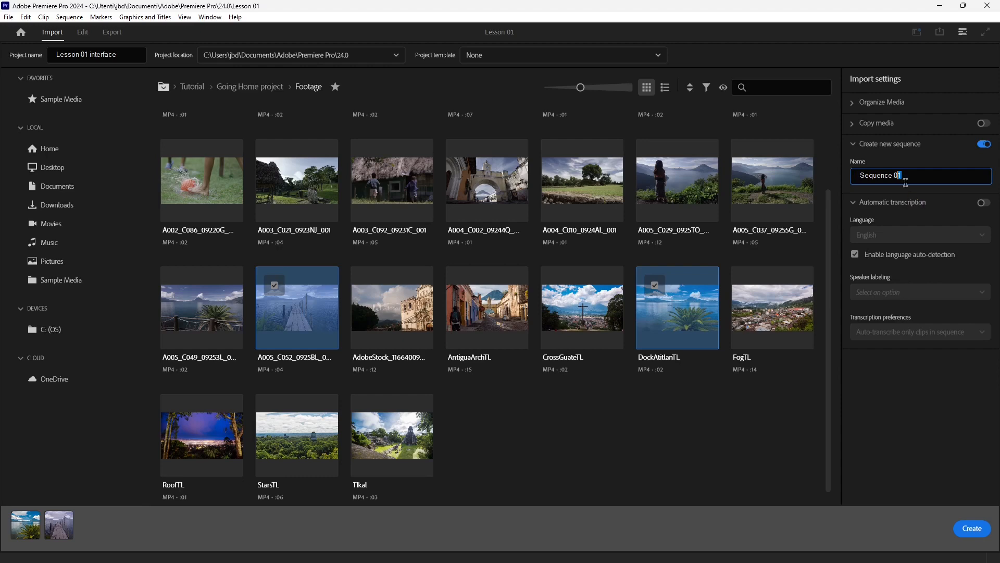
click(894, 176)
text(Lesson)
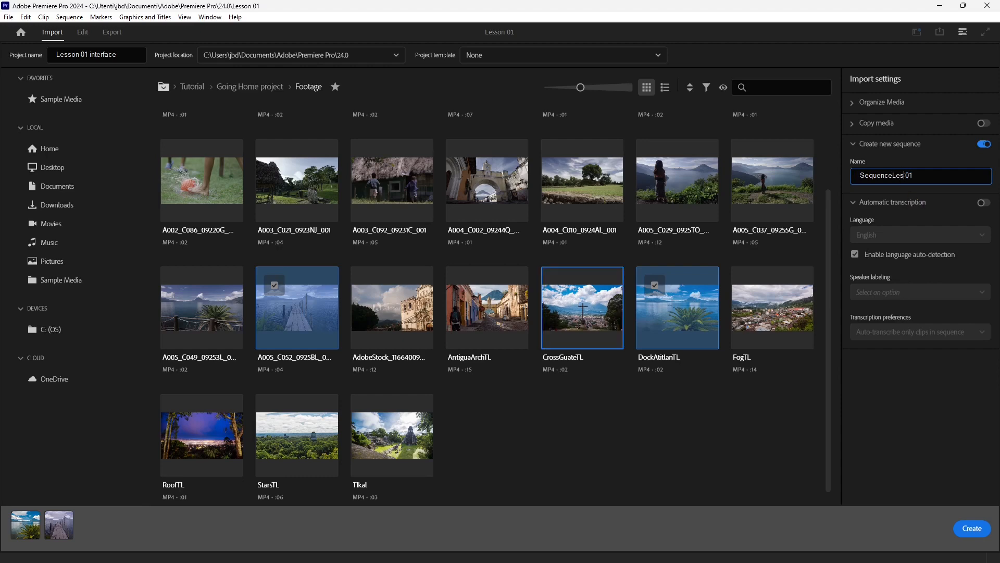
click(897, 433)
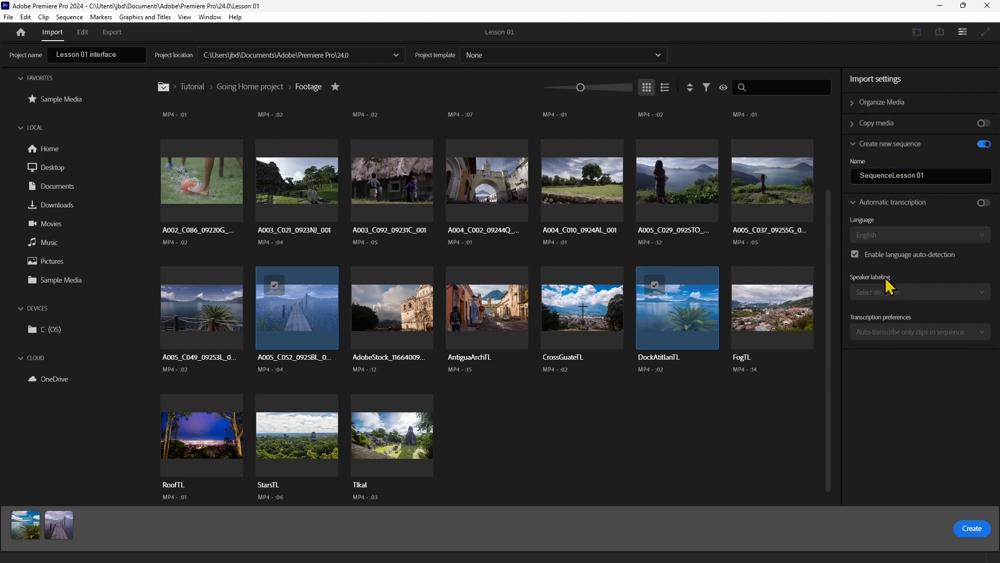
Enable automatic transcription in English with language auto-detection off, and create the project.
click(856, 255)
click(985, 206)
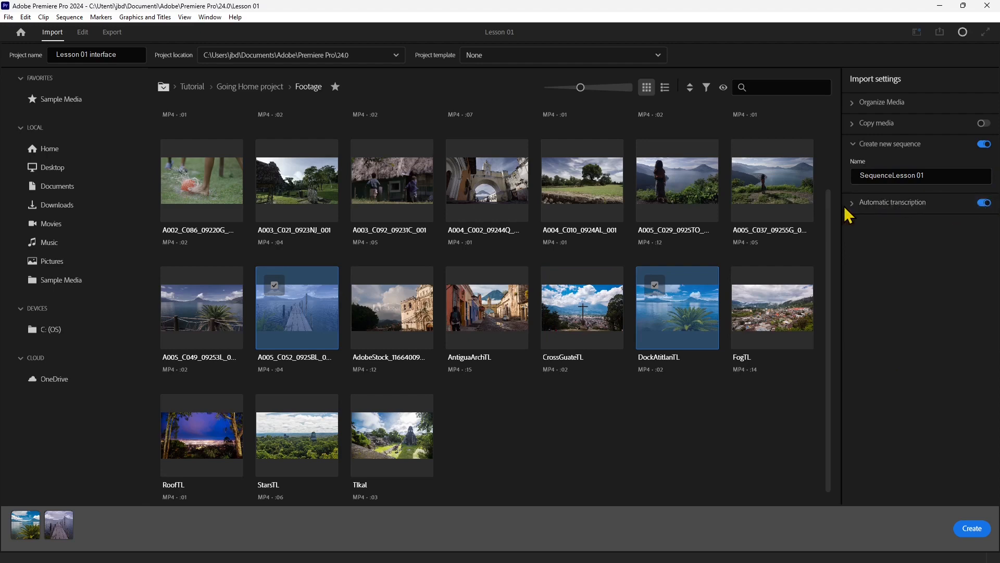
click(980, 206)
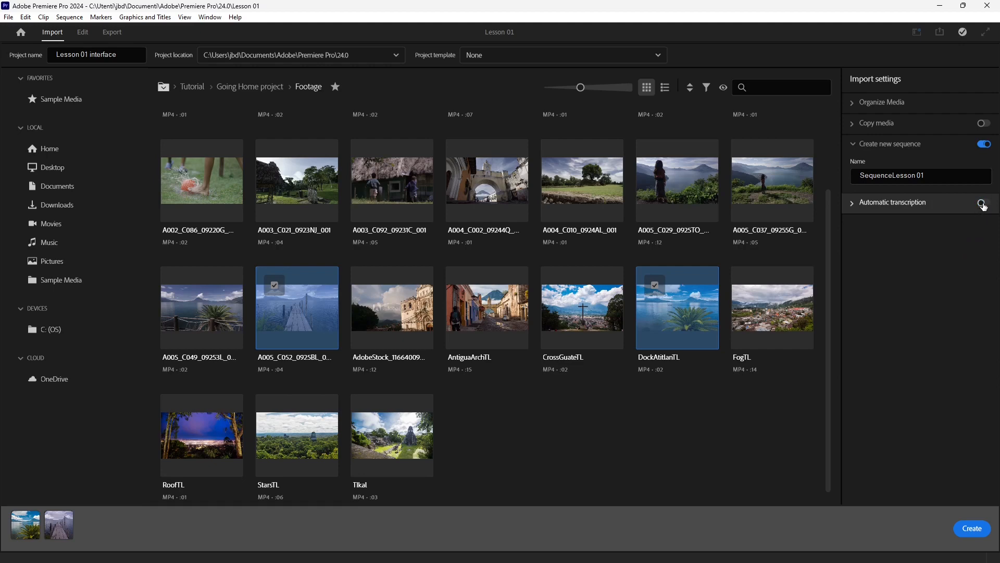
click(983, 205)
click(855, 206)
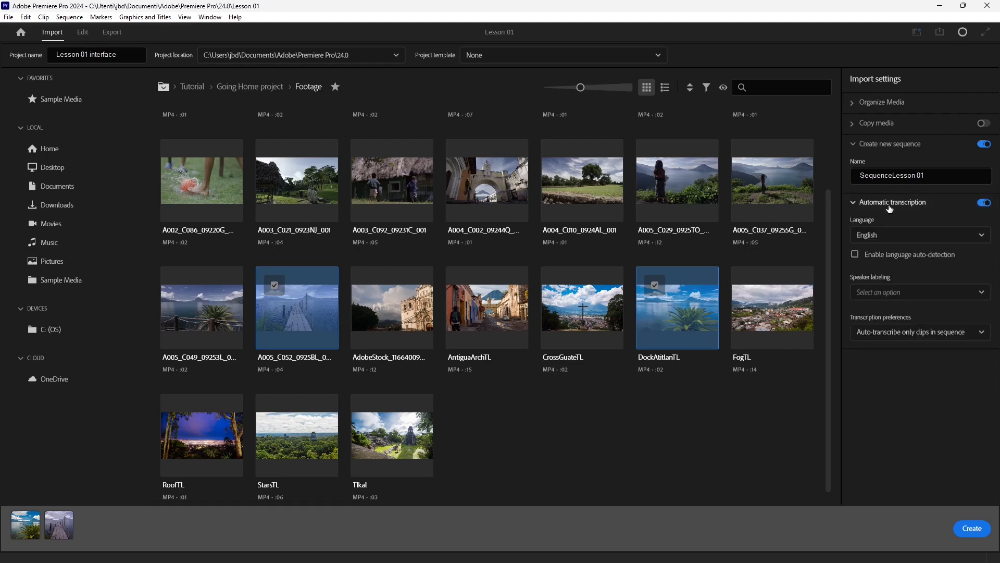
click(879, 239)
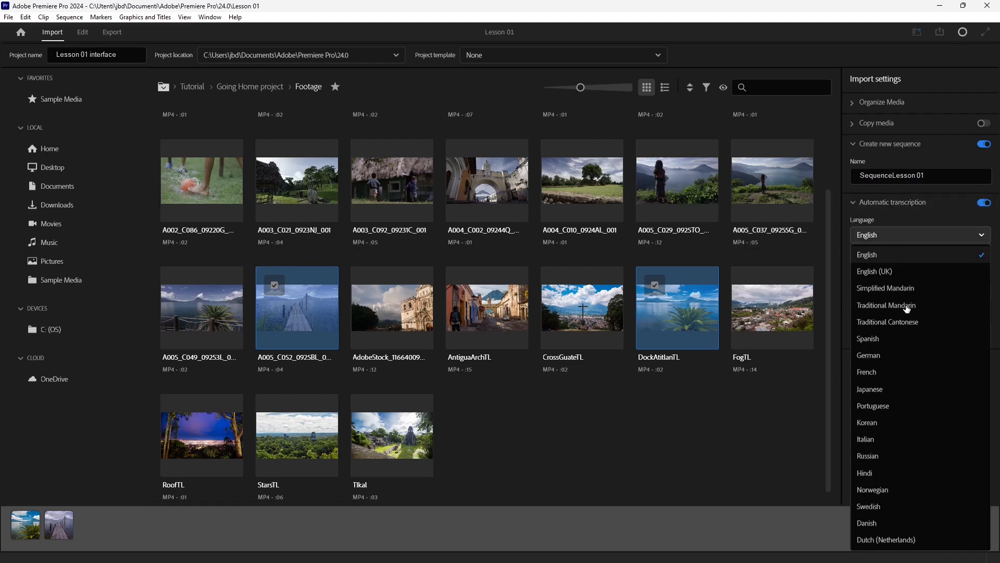
click(907, 220)
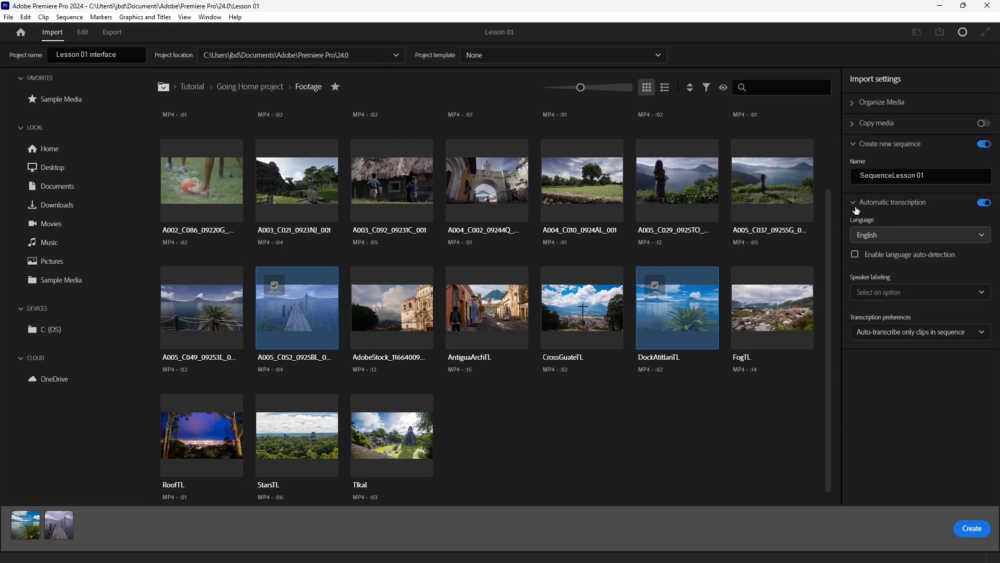
click(857, 206)
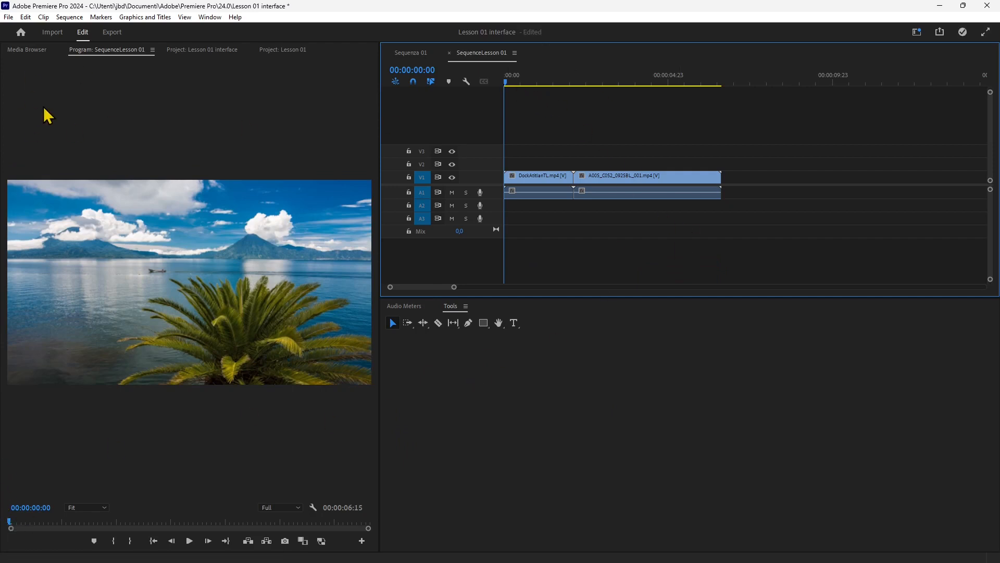
View SequenceLesson 01 in the Program monitor and timeline, and switch to the Sequenza 01 timeline.
click(83, 55)
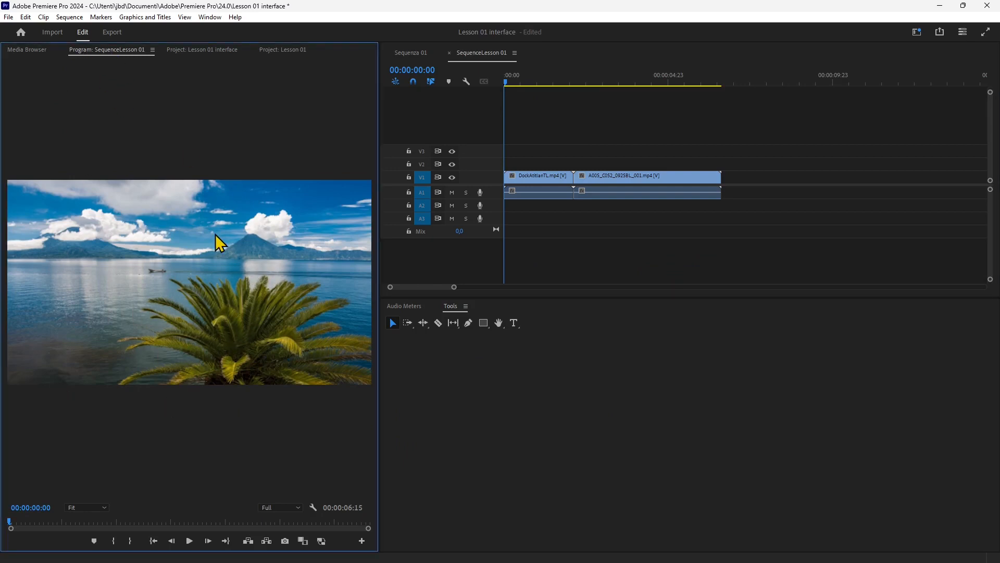
click(611, 121)
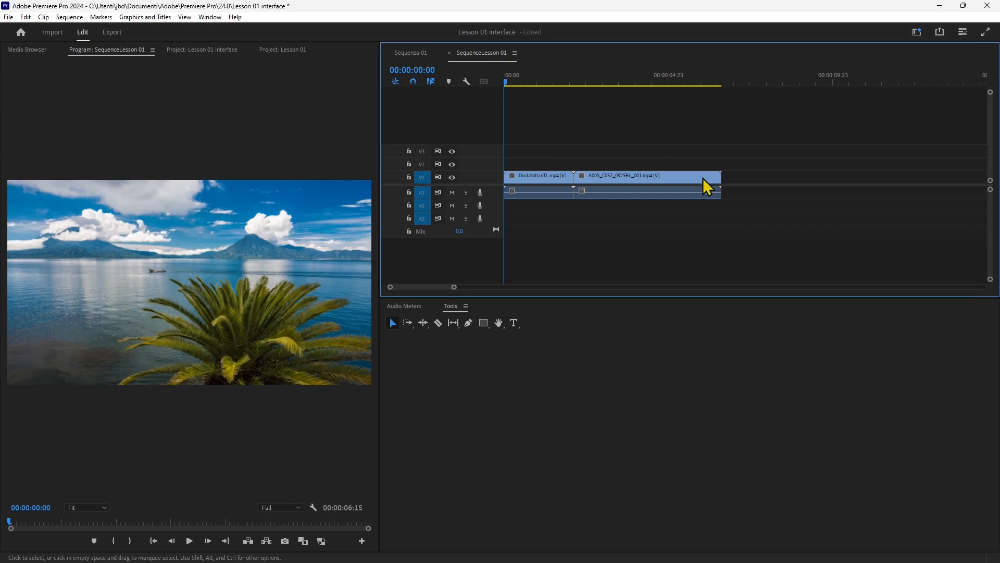
click(420, 57)
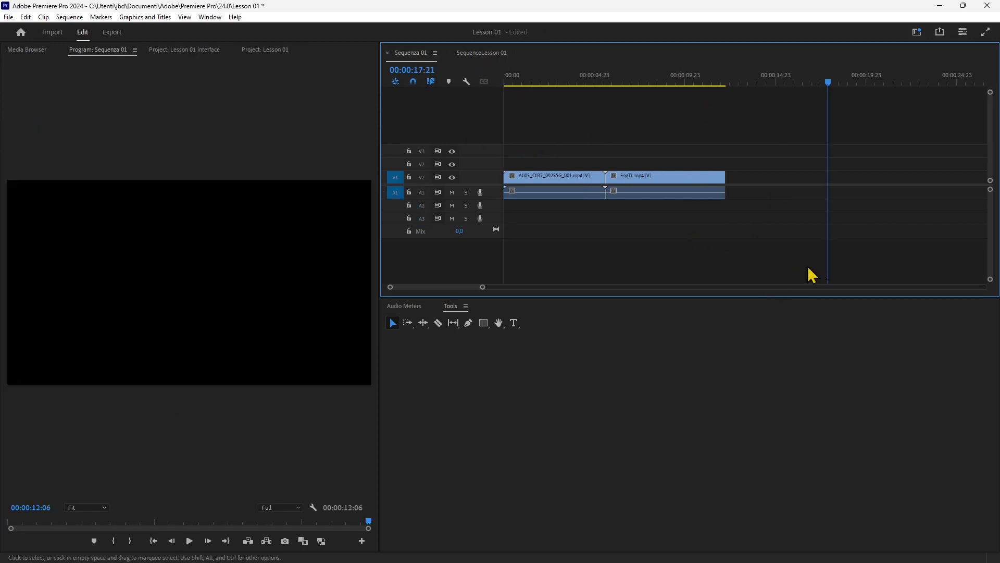
Close the Sequenza 01 timeline, then activate the Tools panel and the Program monitor in turn.
click(387, 53)
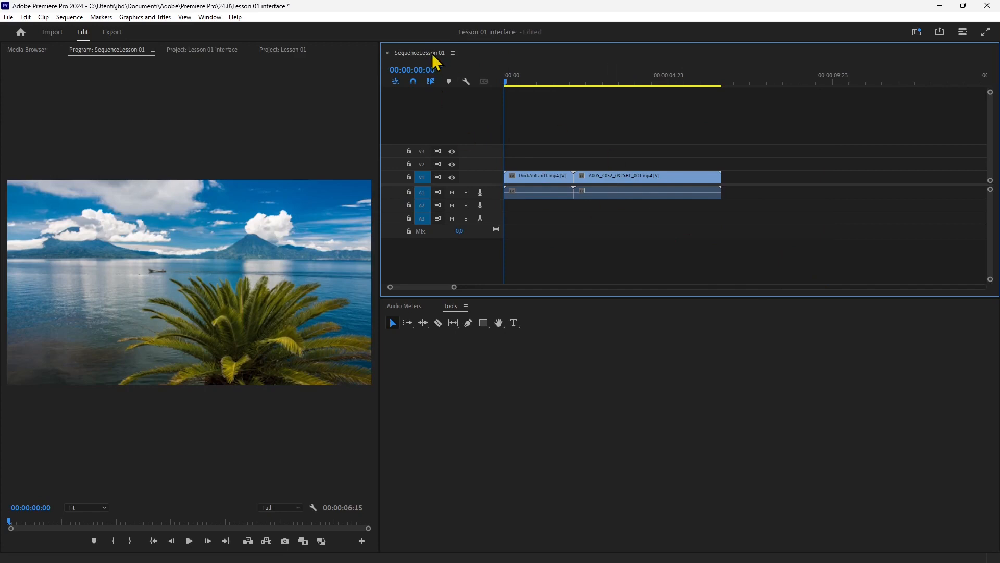
click(604, 376)
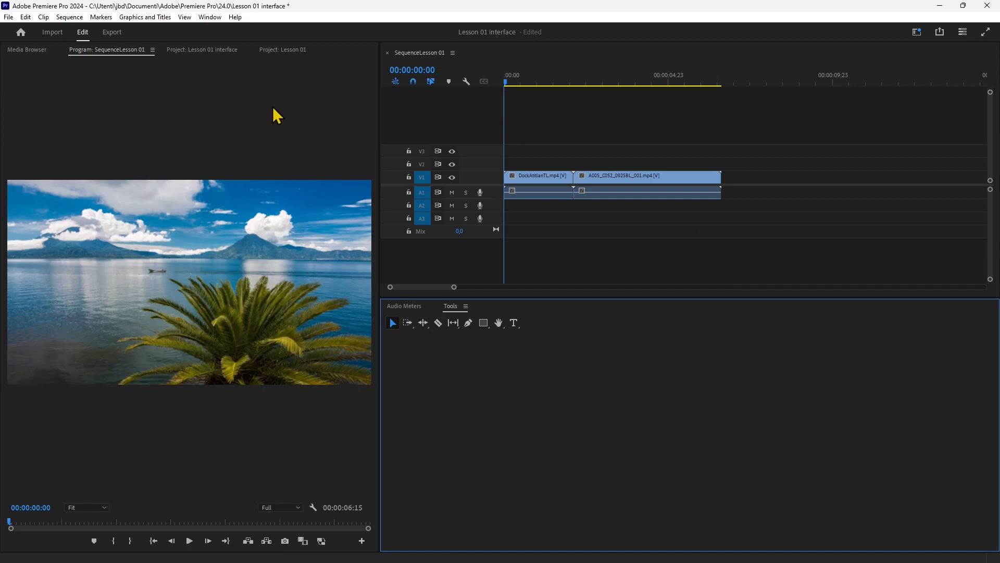
click(281, 117)
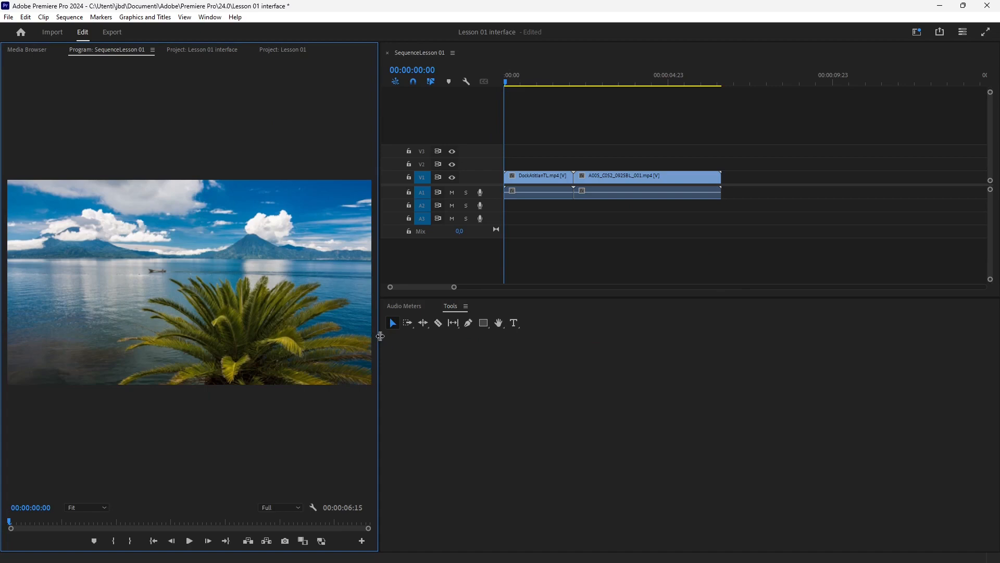
Resize the panels so the Program monitor takes about half the window width and the timeline extends down to a short Tools panel.
drag(379, 336, 631, 373)
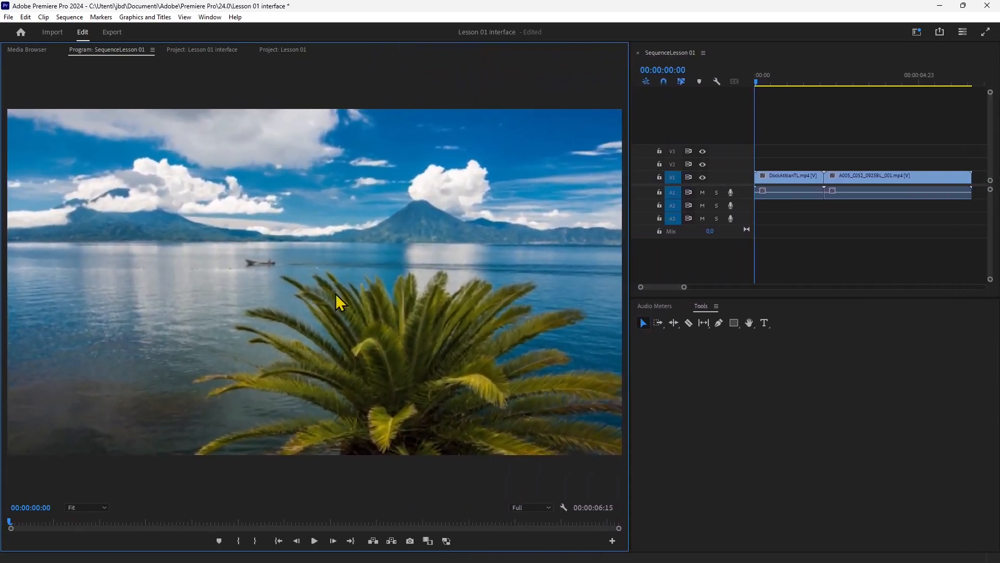
drag(817, 297, 816, 489)
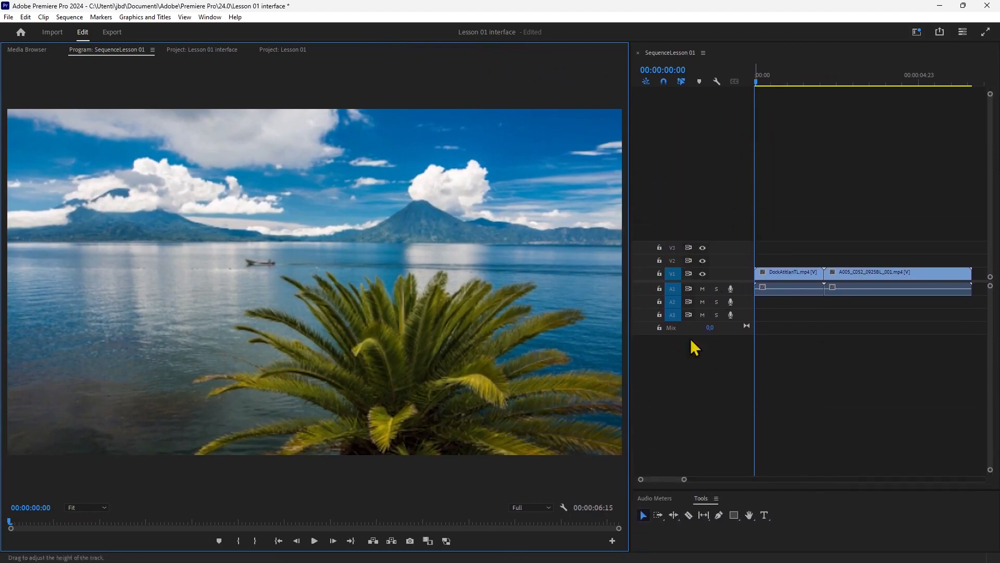
drag(628, 478, 532, 468)
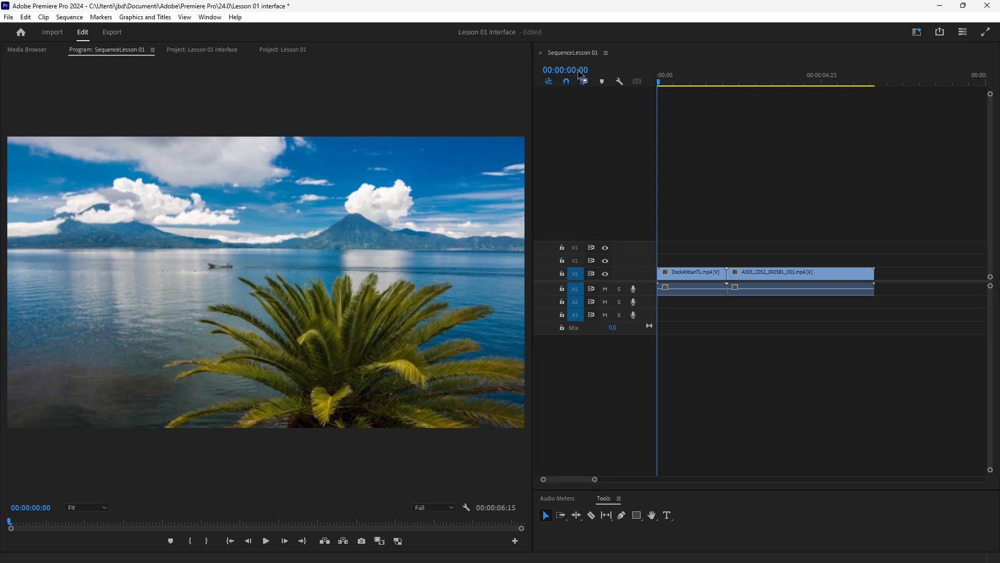
Dock the SequenceLesson 01 timeline in the Program monitor's panel group and bring the Lesson 01 interface project to the front.
drag(573, 55, 377, 63)
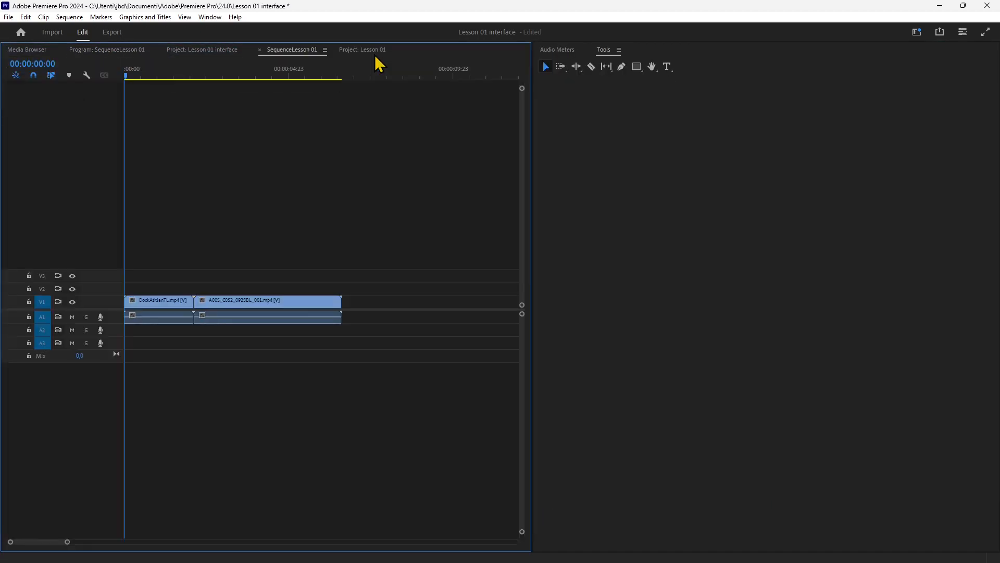
click(190, 47)
click(113, 41)
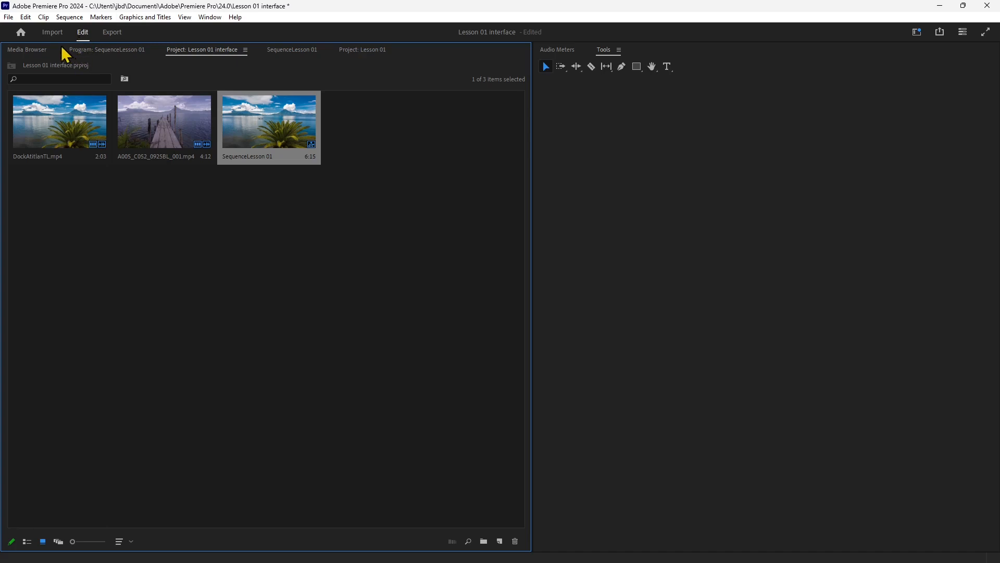
Switch the workspace to Essentials, and change it to All Panels.
click(8, 17)
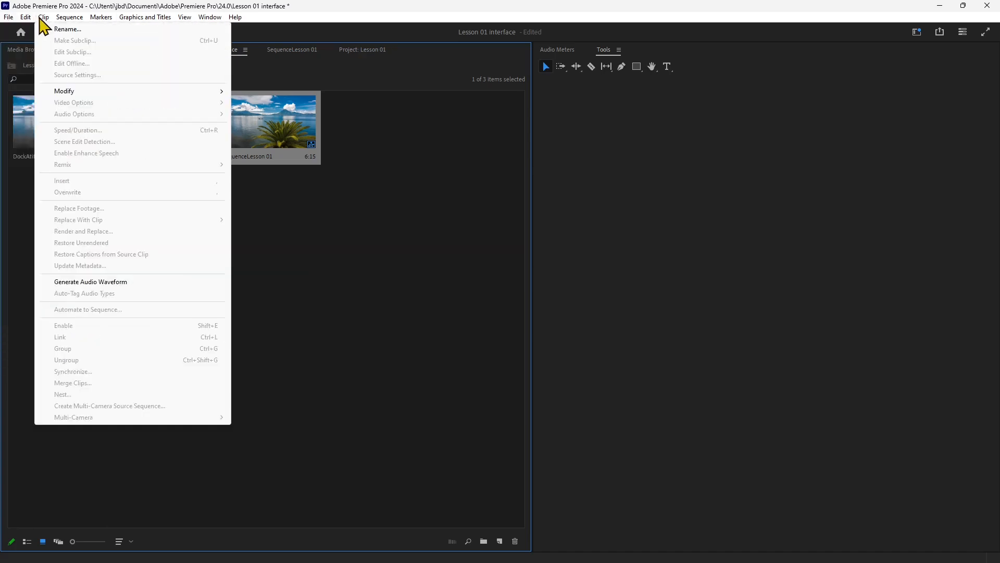
mouse_move(136, 26)
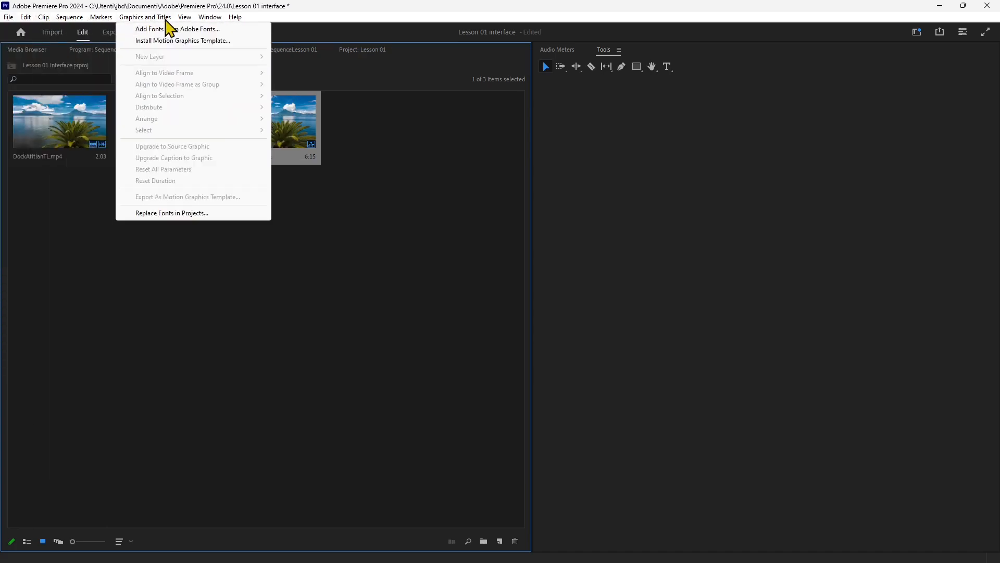
mouse_move(196, 21)
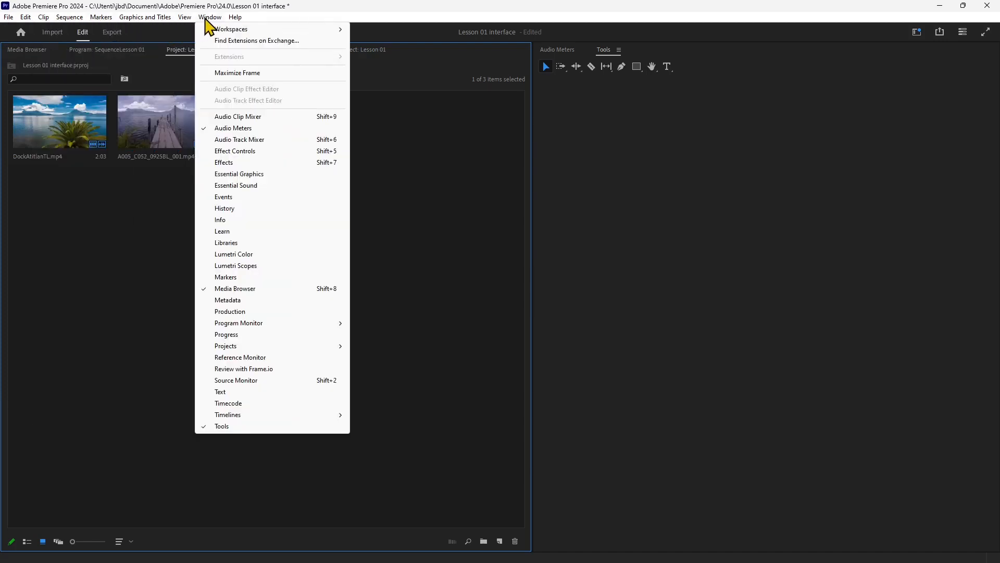
mouse_move(233, 31)
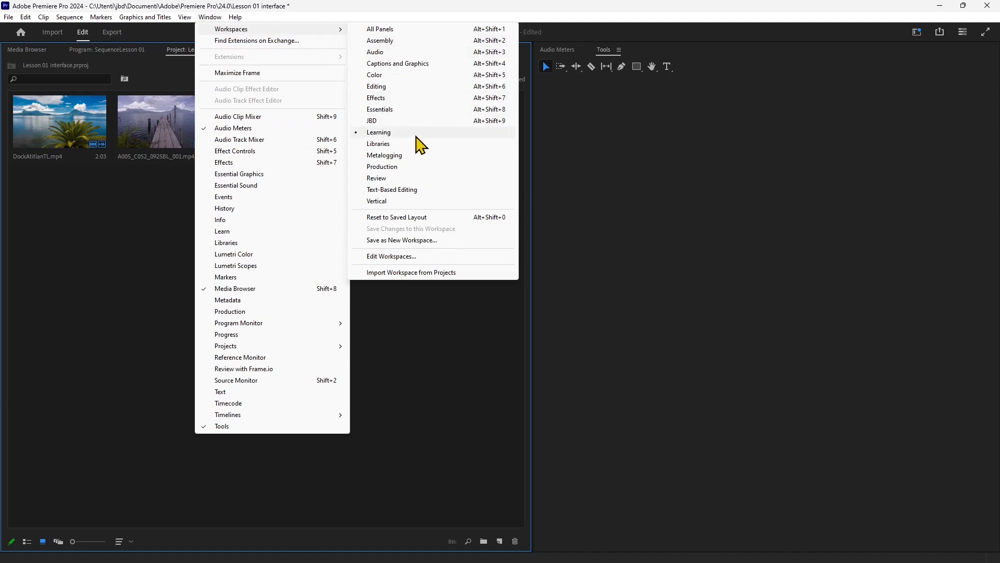
click(395, 110)
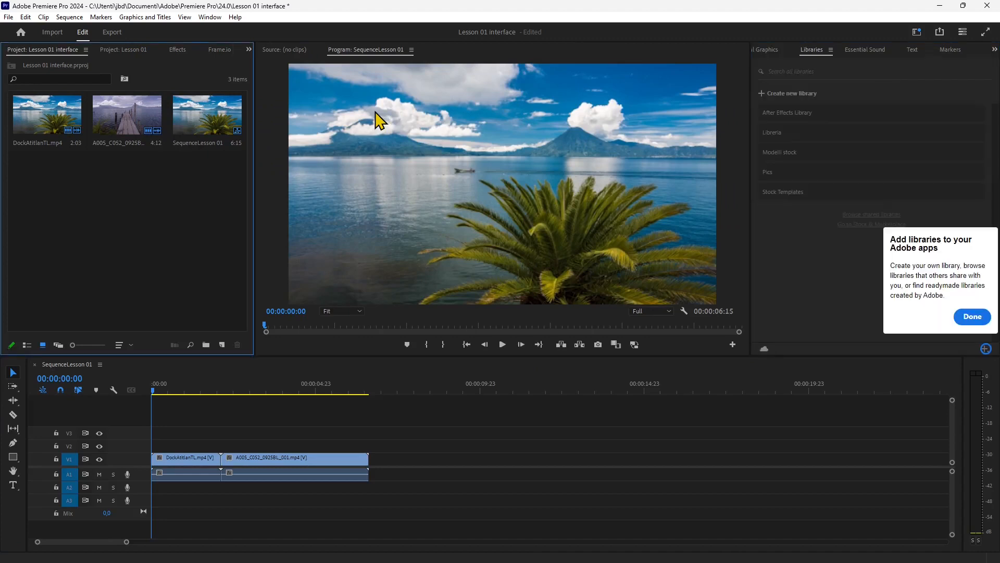
click(212, 18)
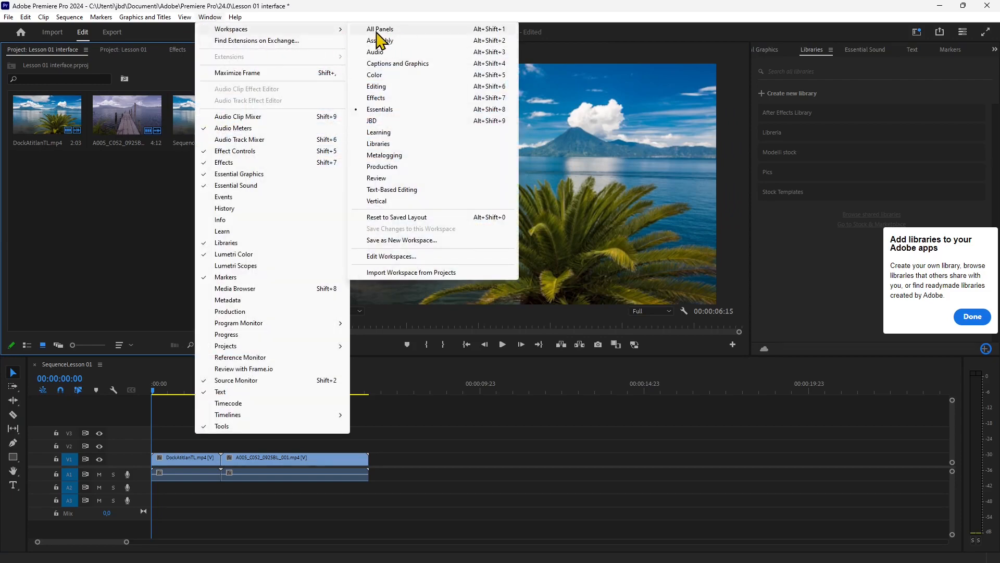
click(384, 30)
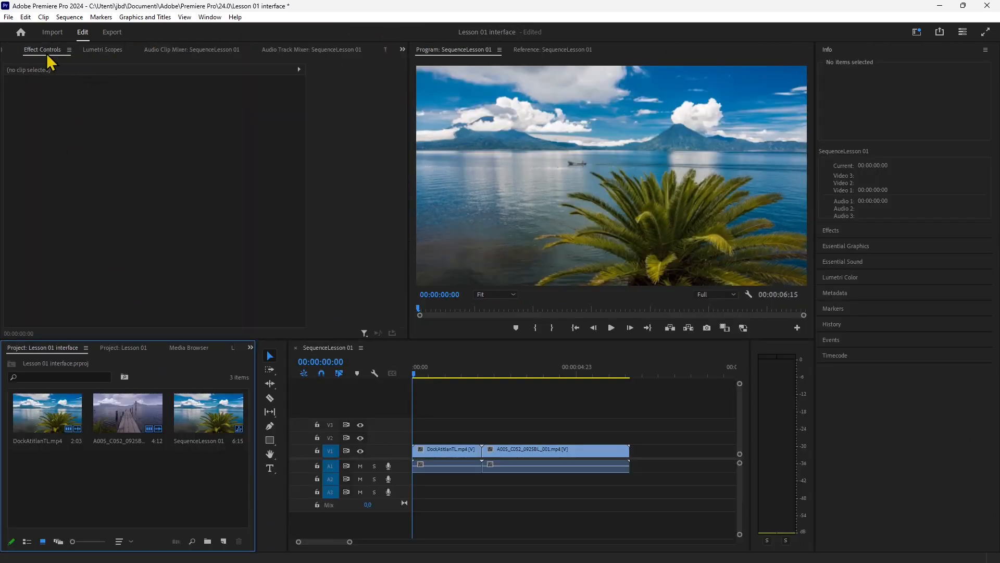
Look through the Effect Controls, Lumetri Scopes, Audio Clip Mixer, Audio Track Mixer, Text and Frame.io panels, and return to the Source monitor.
click(5, 52)
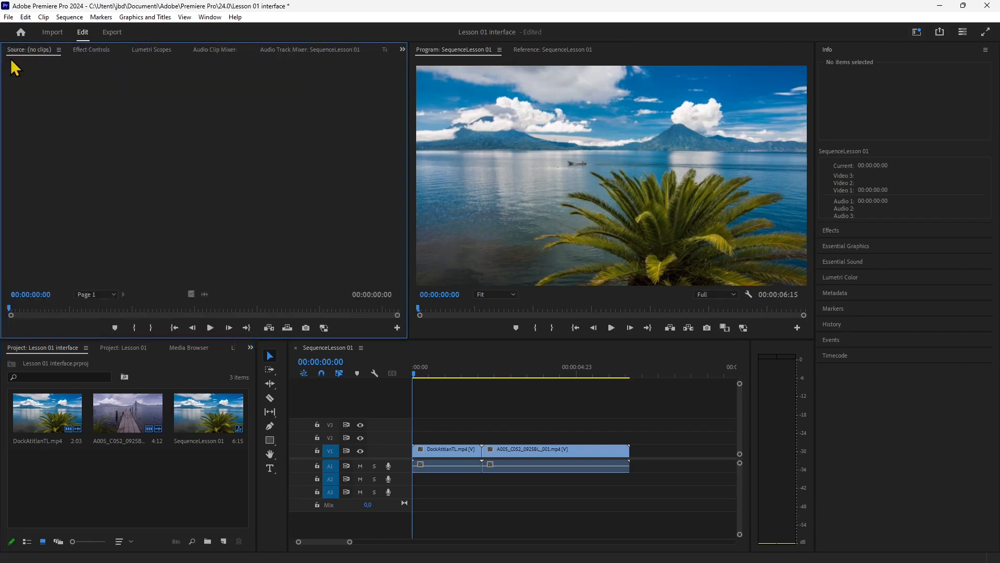
click(97, 55)
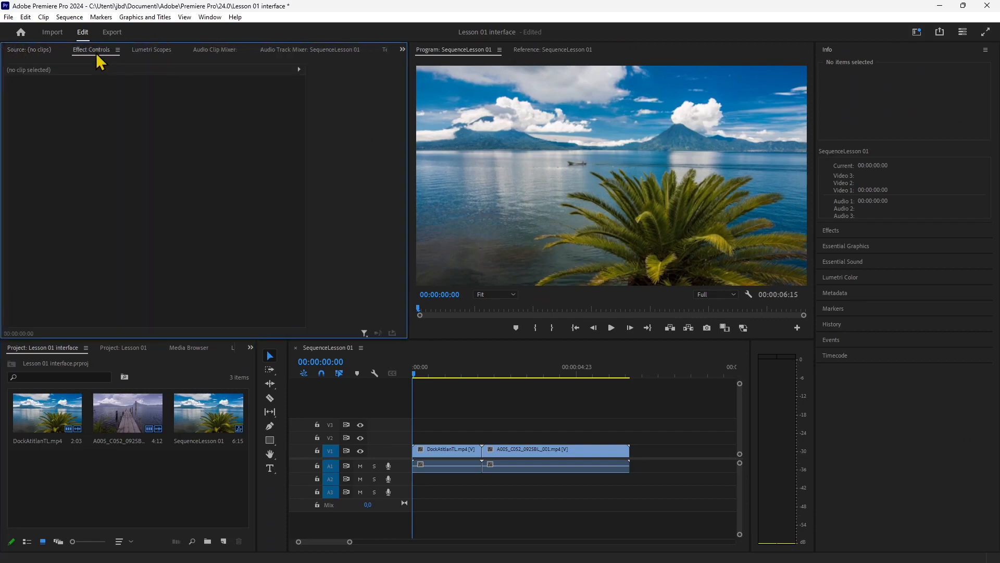
click(152, 52)
click(207, 52)
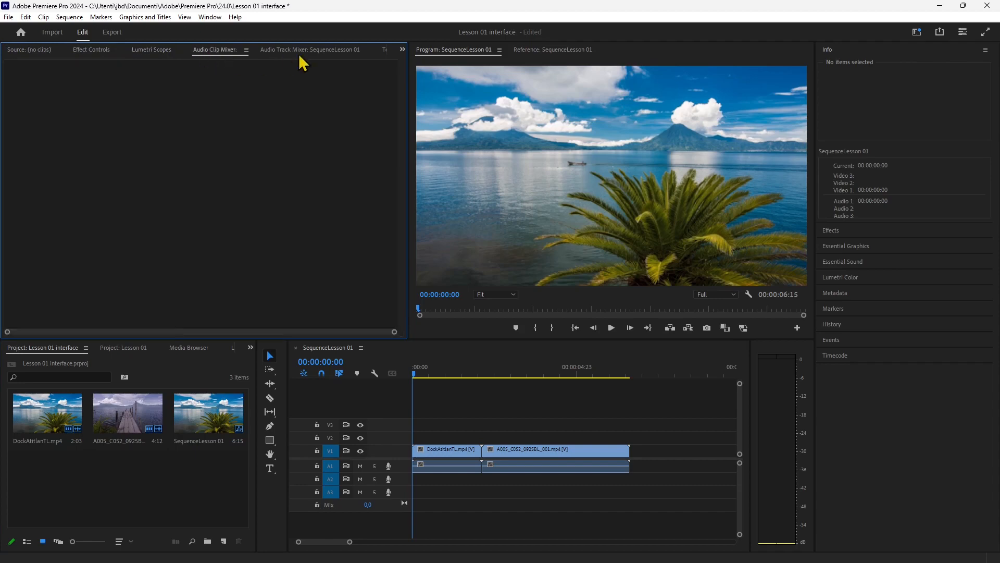
click(301, 54)
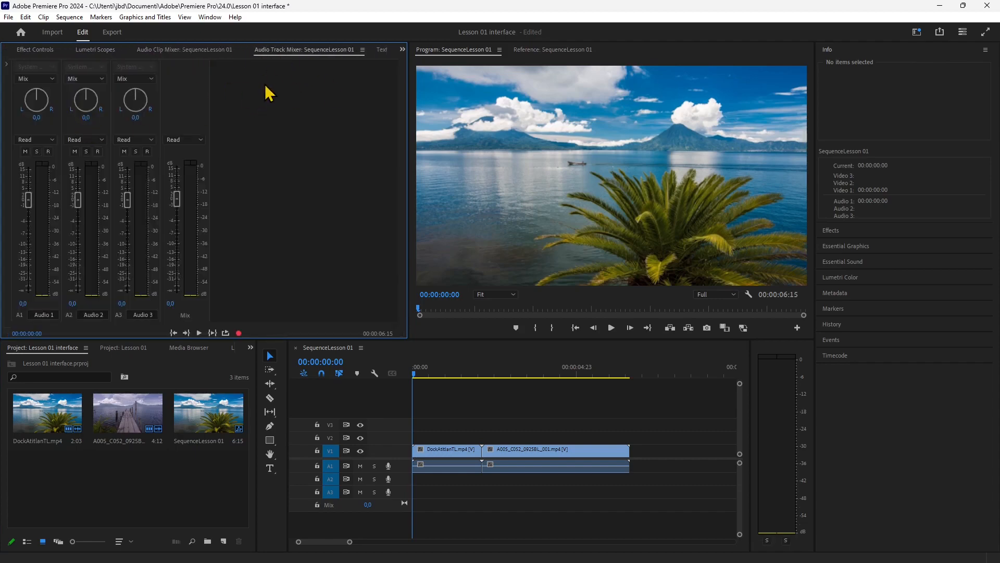
click(382, 52)
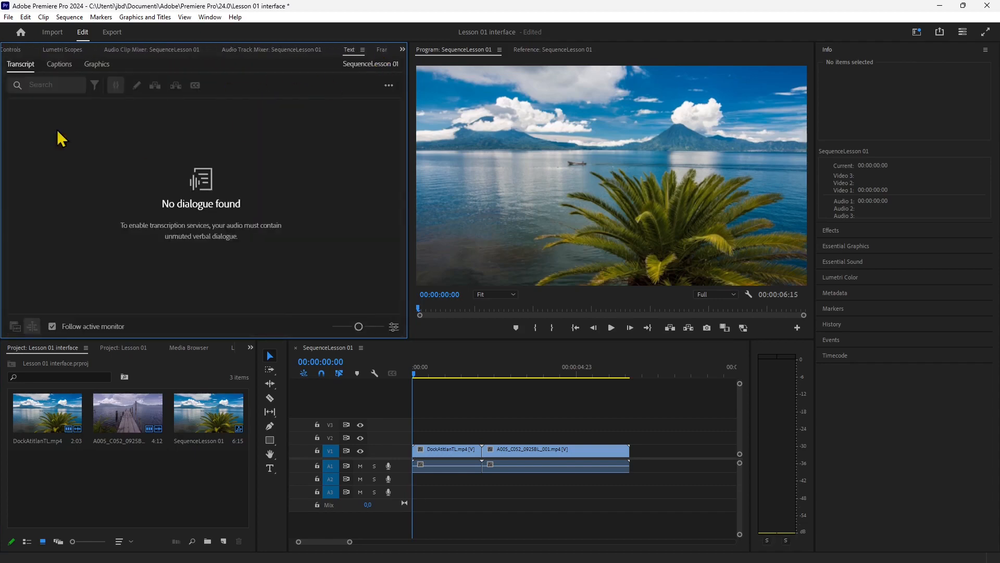
click(382, 51)
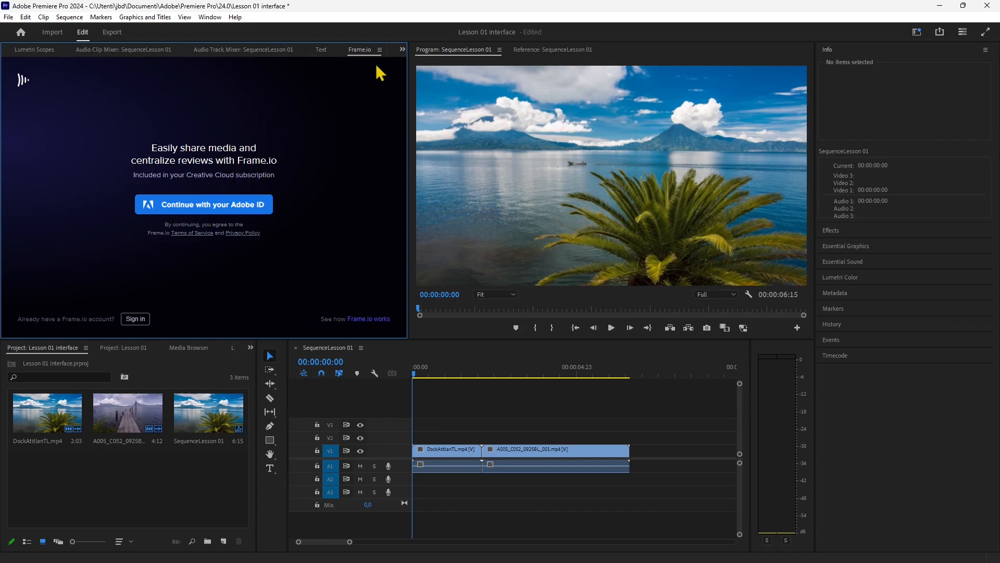
click(402, 50)
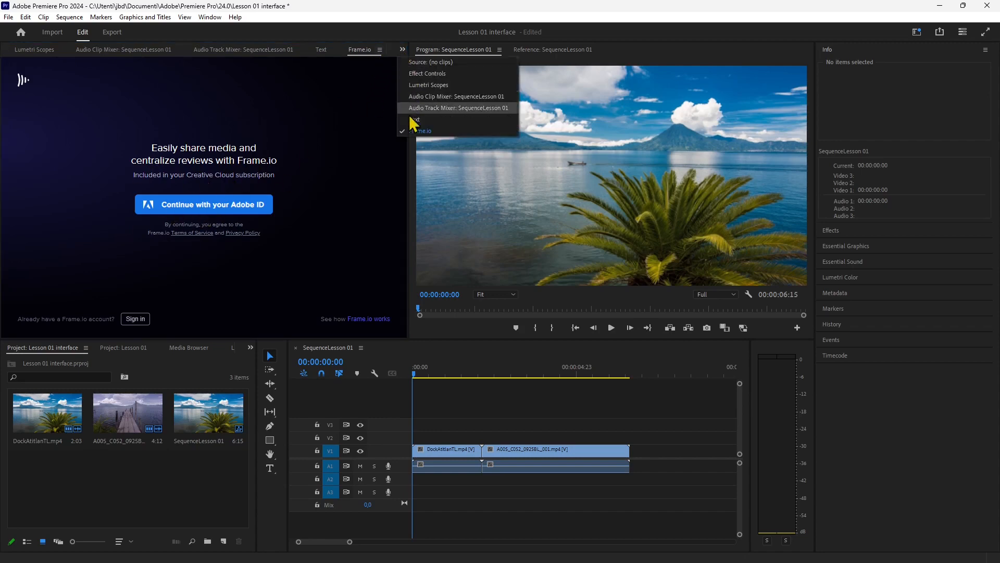
click(414, 62)
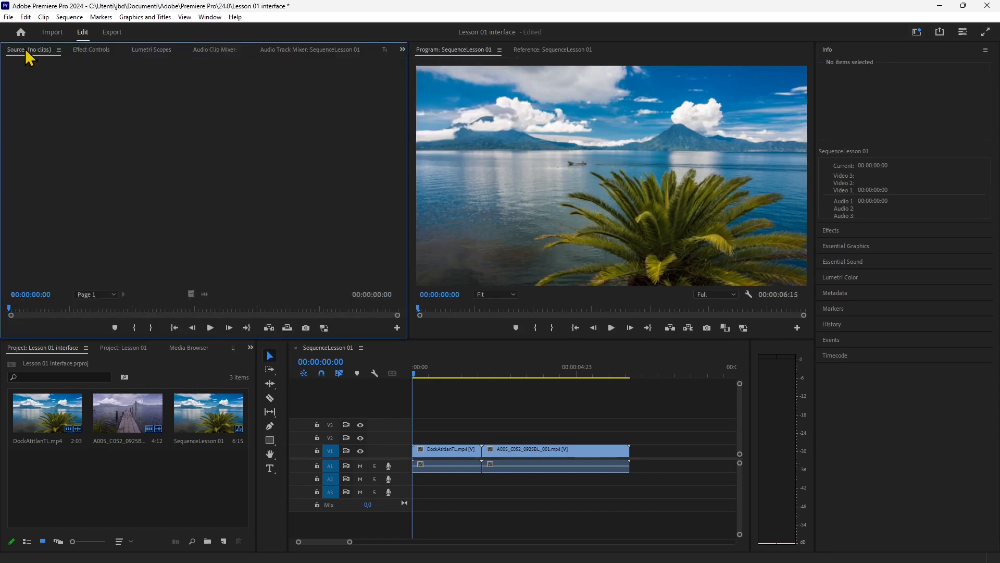
Load A005_C052_0925BL_001.mp4 into the Source monitor and scrub its playhead to 00:00:01:08.
click(137, 437)
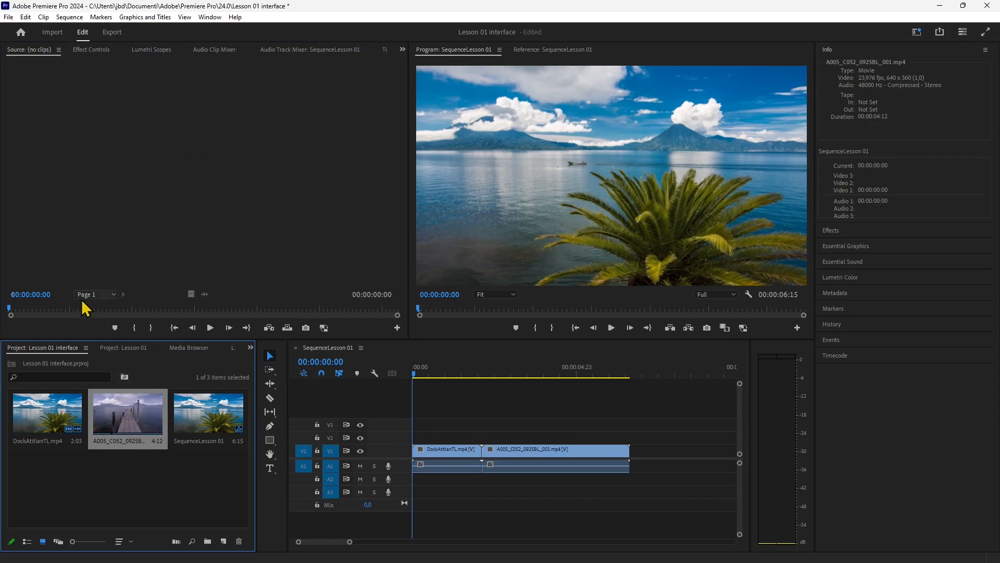
click(16, 313)
click(119, 423)
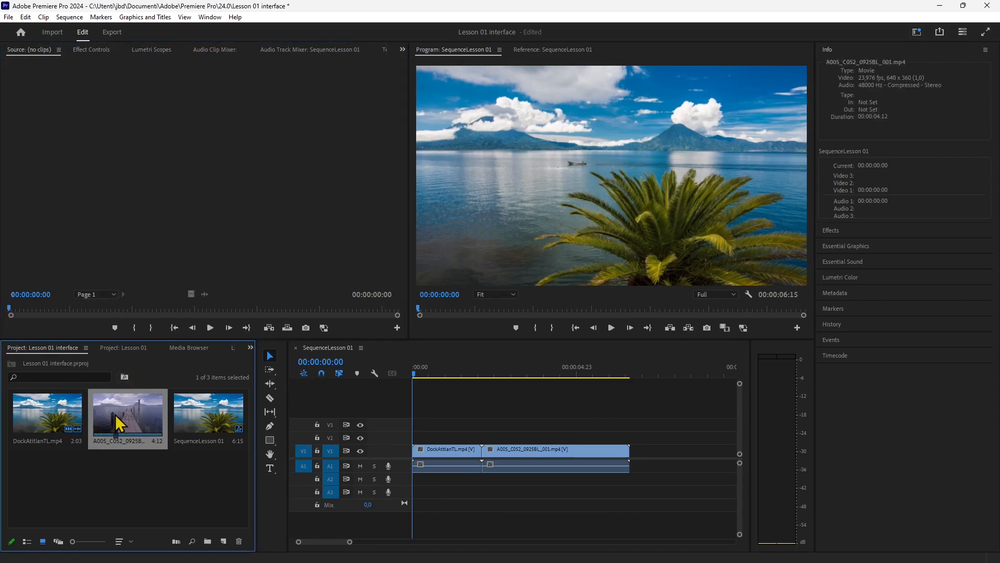
double_click(118, 423)
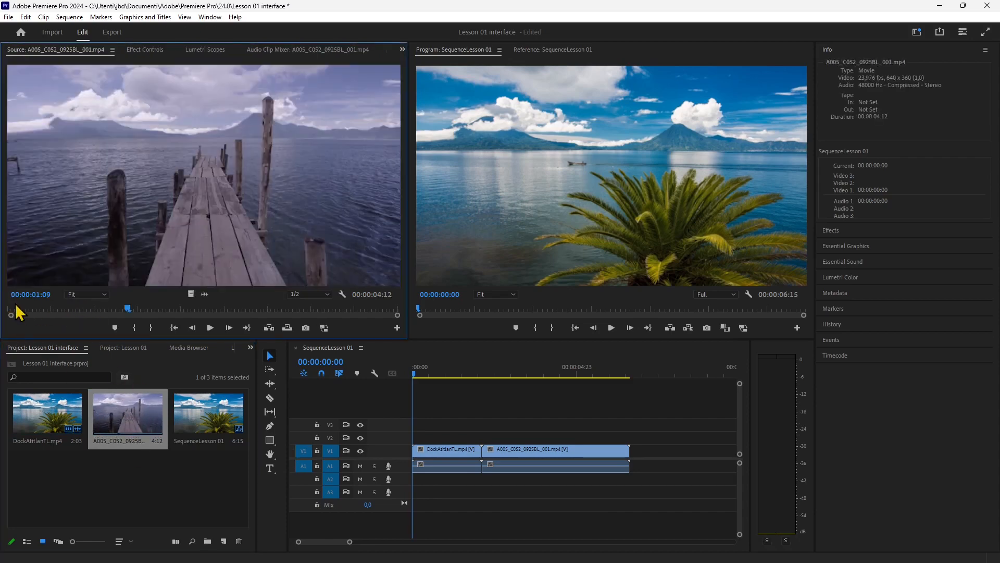
drag(63, 310, 123, 311)
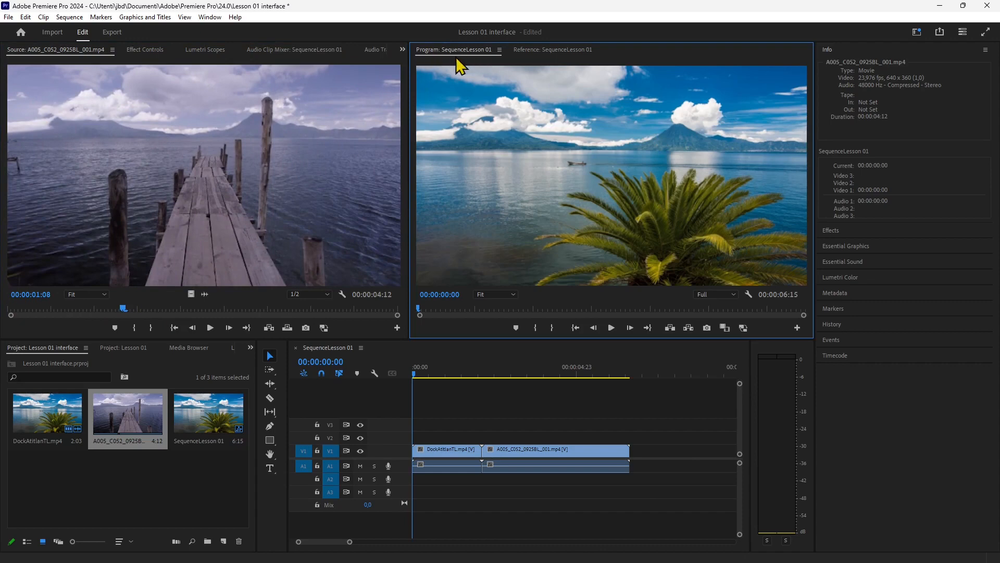
Show the Reference monitor for SequenceLesson 01 and scrub its playhead to 00:00:00:18.
click(555, 52)
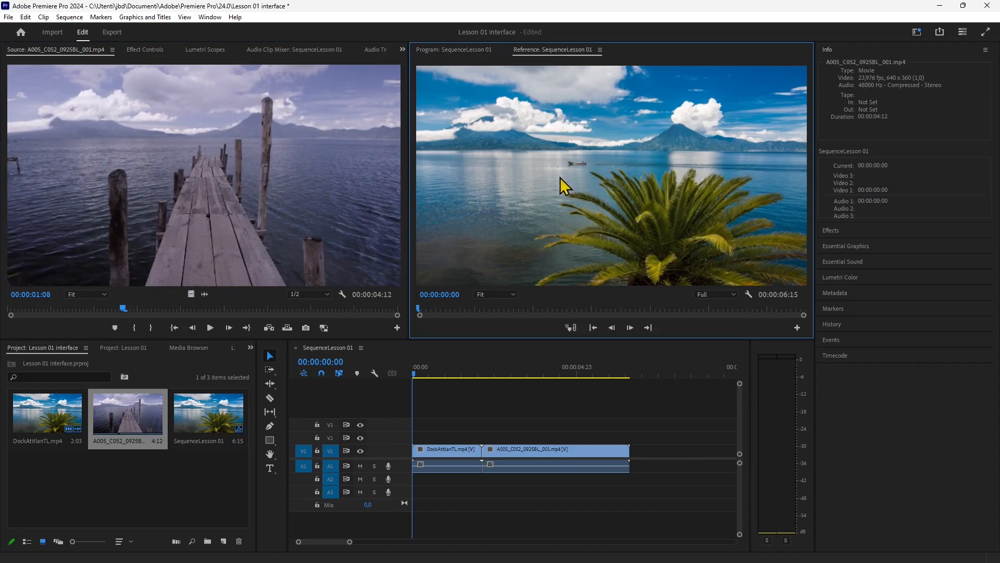
drag(420, 311, 465, 317)
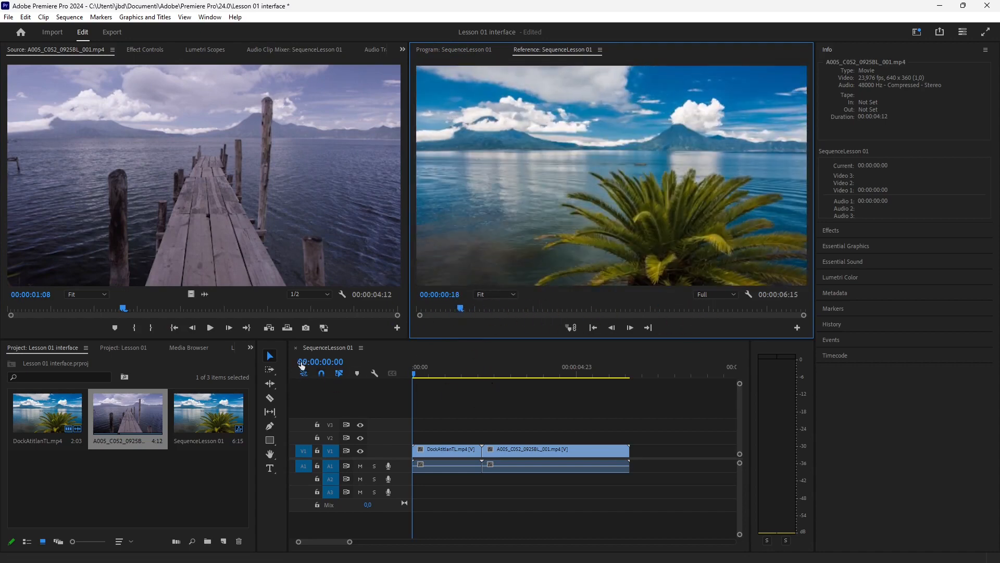
Widen the timeline panel slightly, and view the Lesson 01 project followed by the Media Browser.
drag(287, 385, 283, 386)
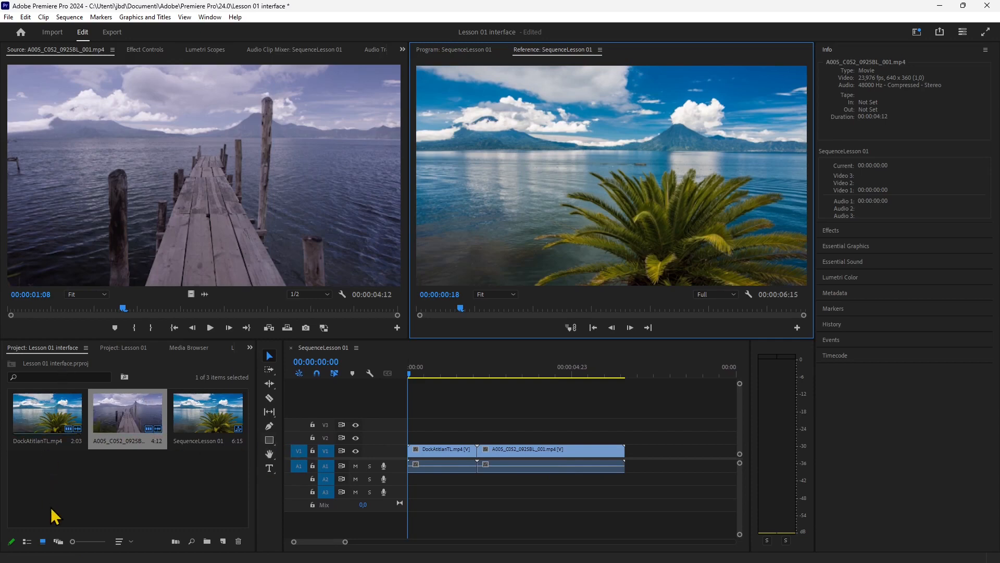
click(121, 348)
click(178, 349)
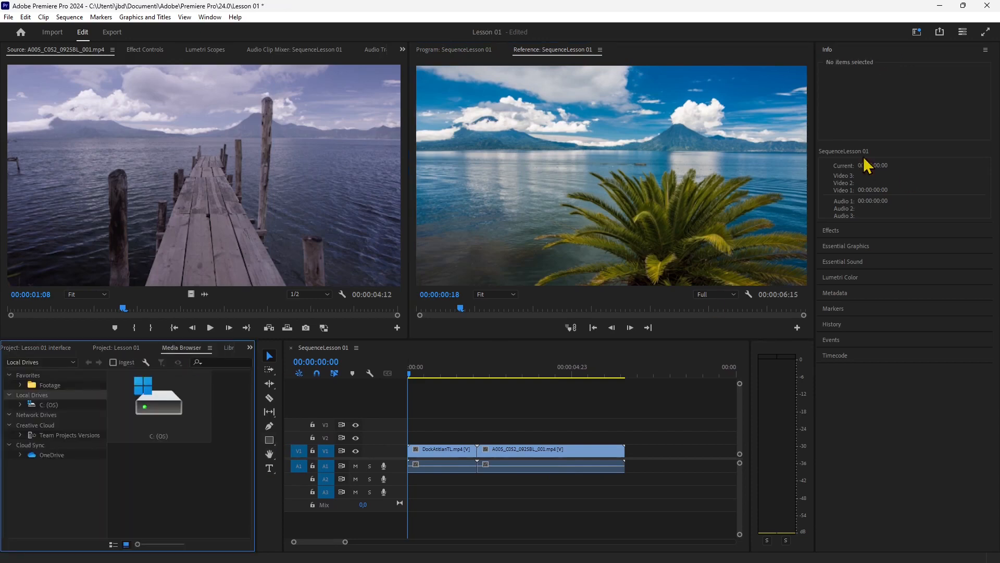
Look through the Essential Graphics, Effects, Metadata and History panels in the stacked panel group.
click(864, 253)
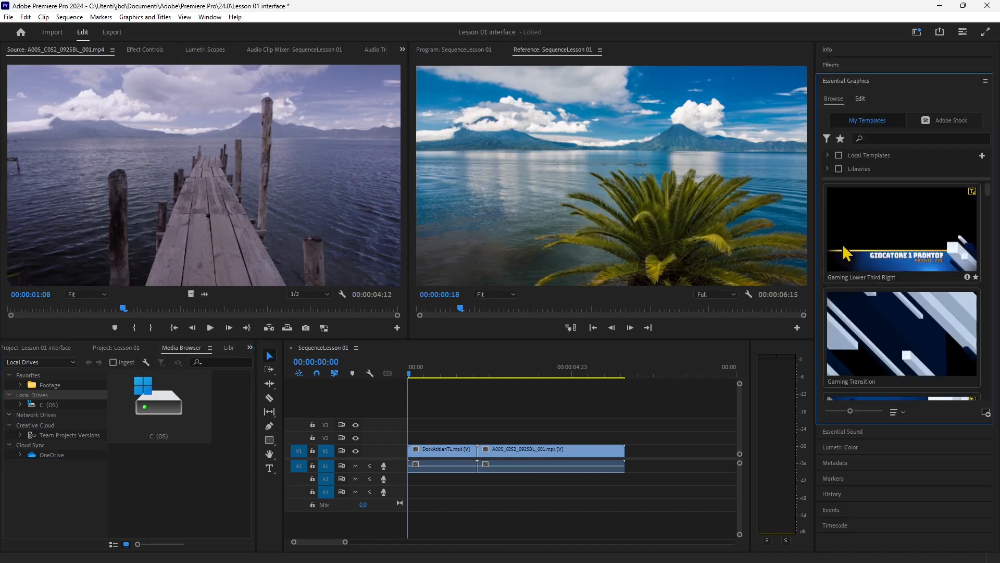
click(846, 78)
click(838, 66)
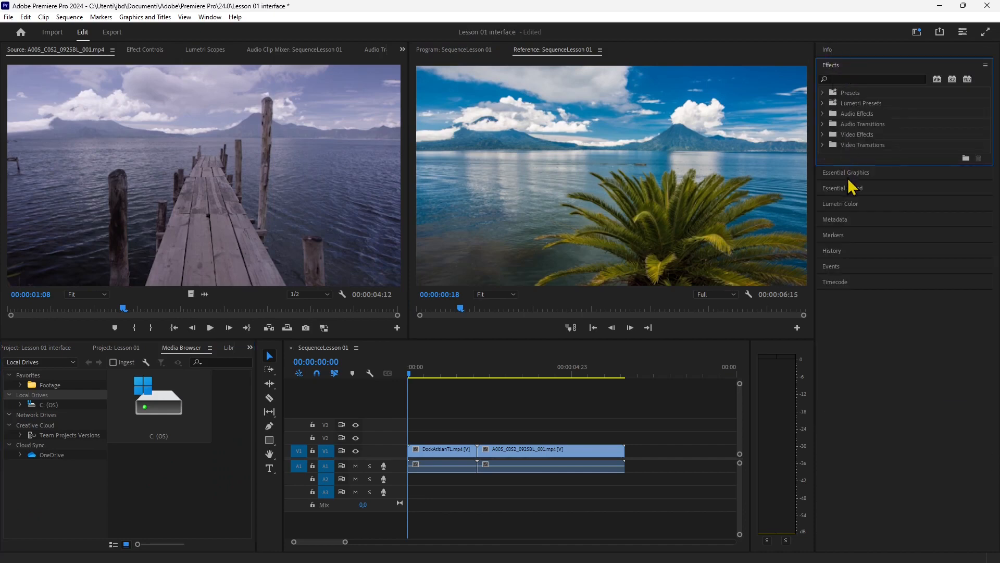
click(845, 220)
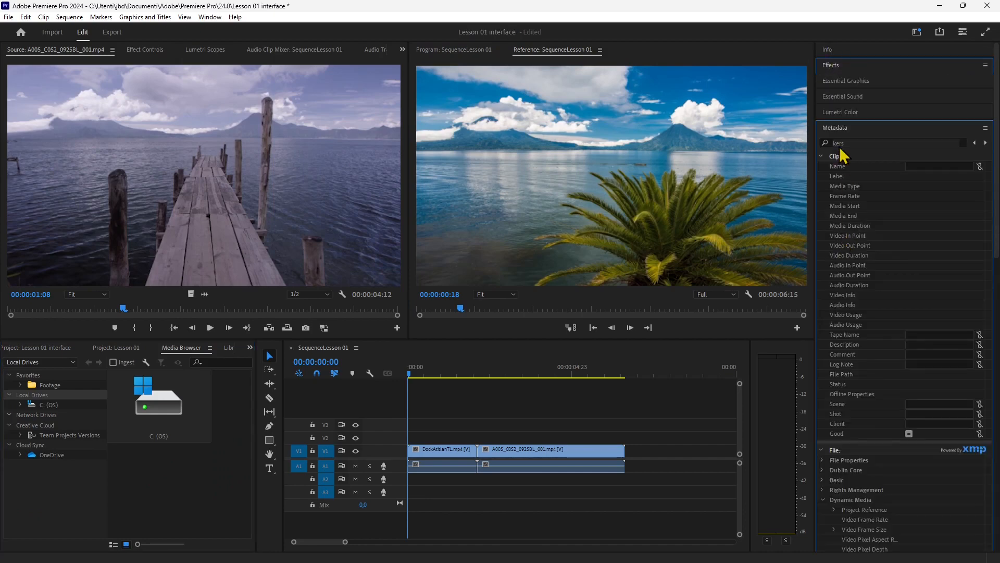
click(839, 131)
click(837, 159)
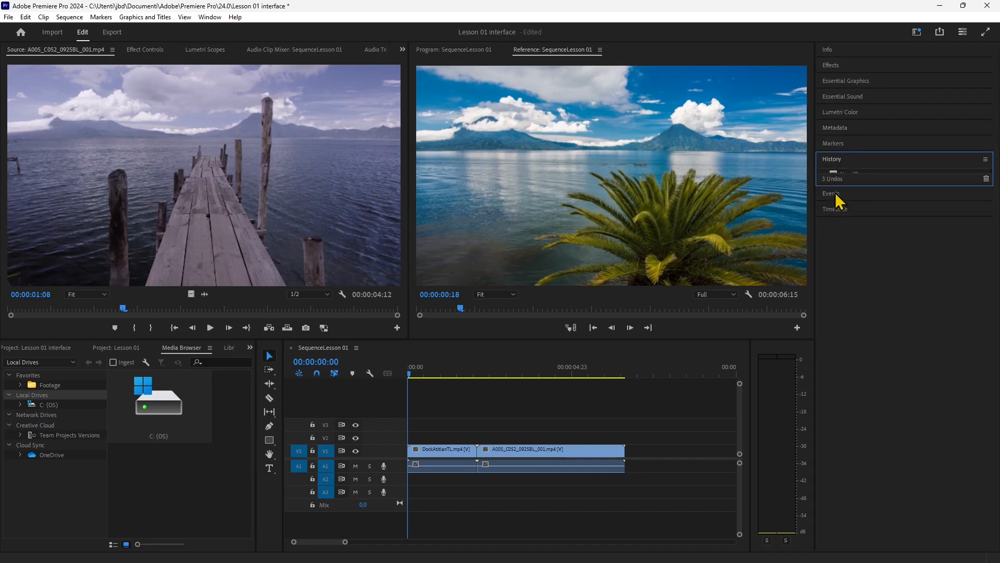
View the Timecode panel and switch to the Color workspace.
click(836, 204)
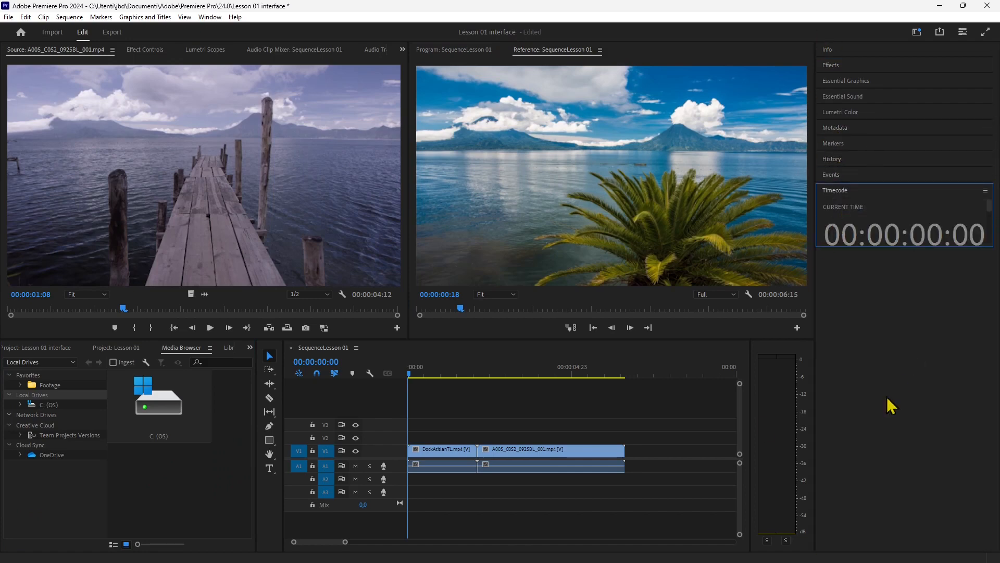
click(209, 17)
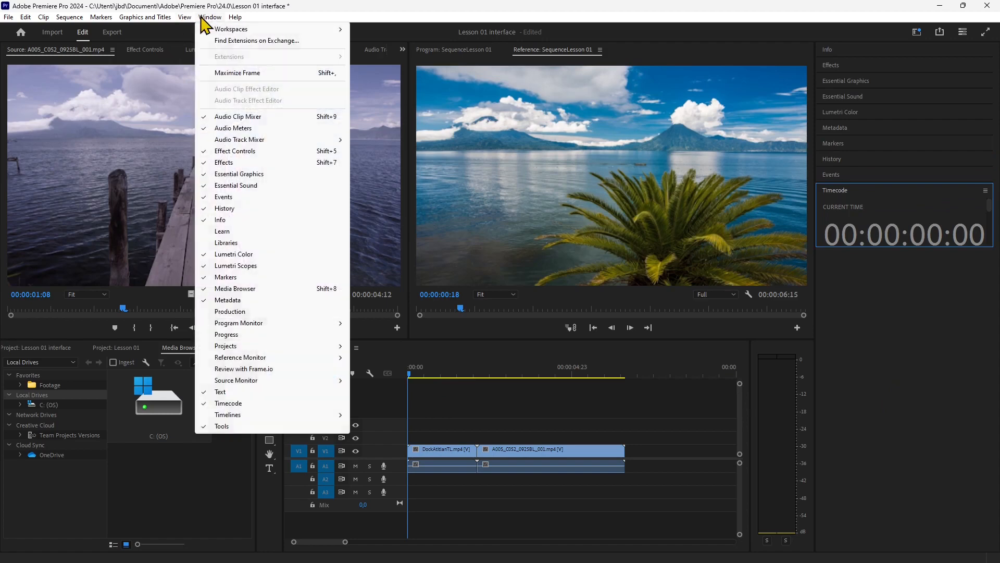
mouse_move(291, 30)
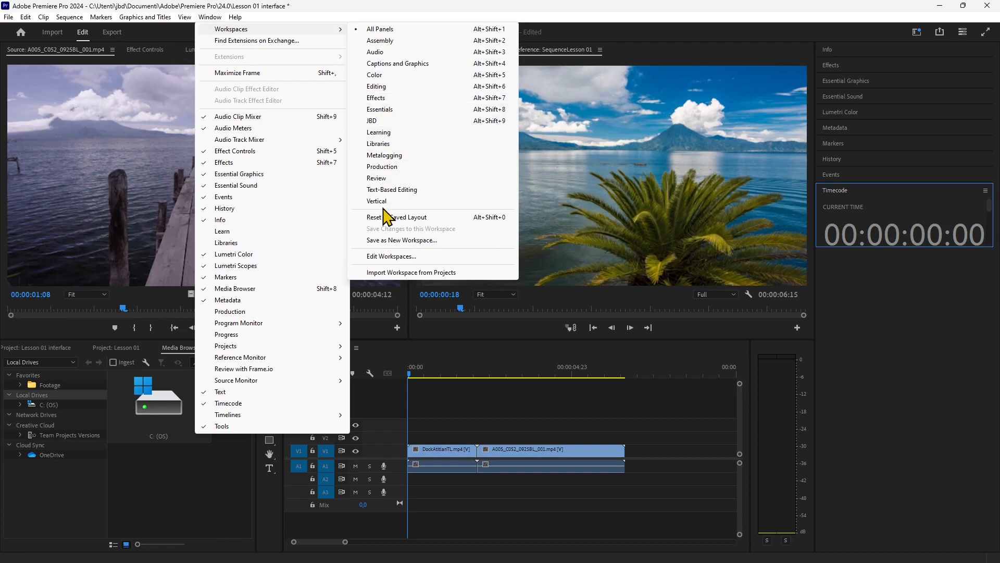
click(382, 81)
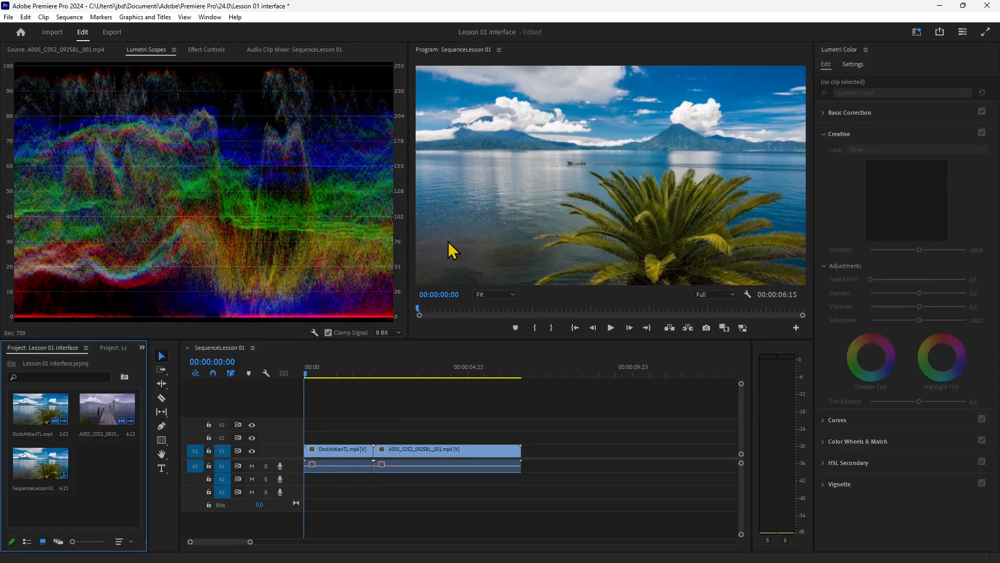
Switch to the Effects workspace to view its panel arrangement.
click(215, 18)
mouse_move(223, 30)
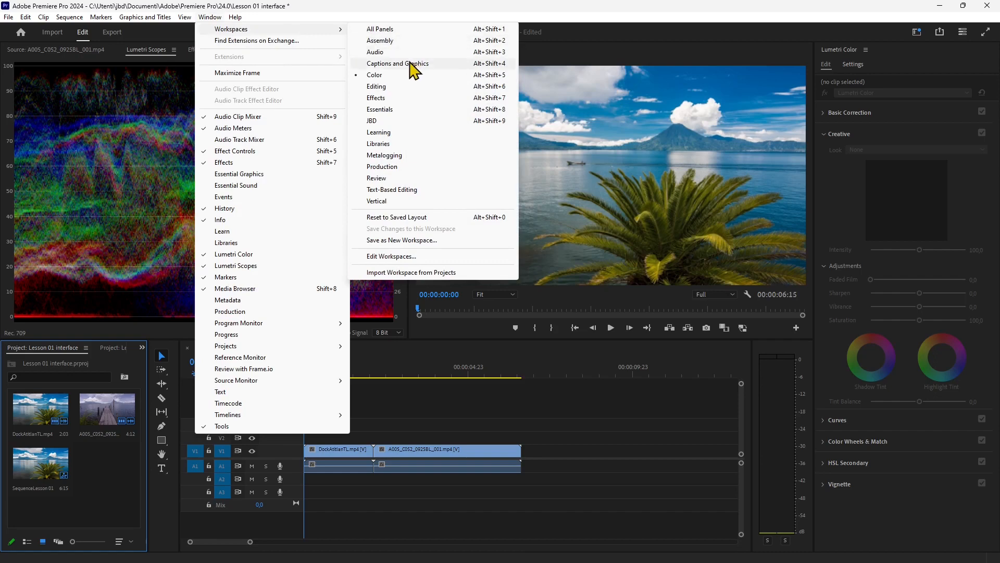
click(371, 98)
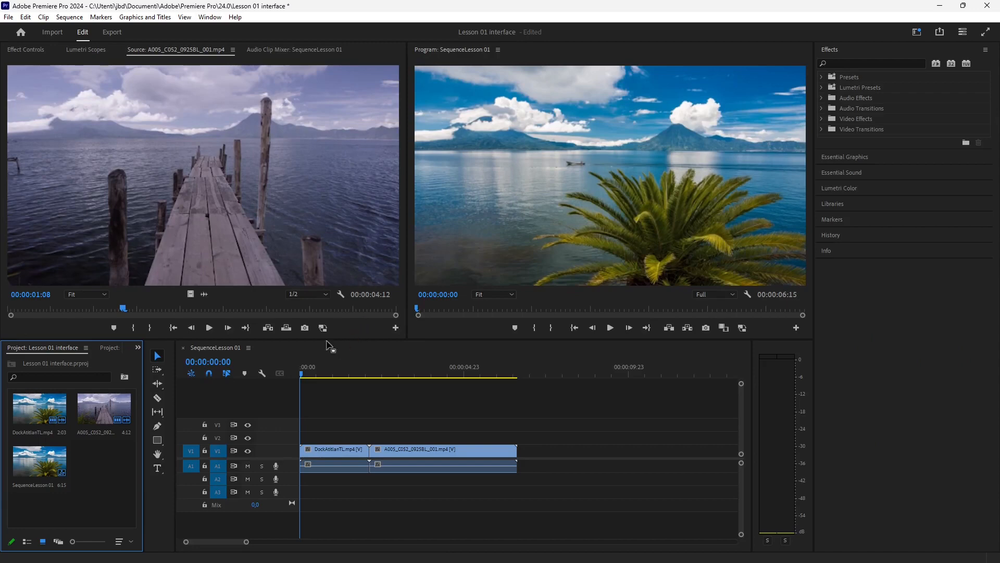
Switch to the Essentials workspace.
click(211, 18)
mouse_move(231, 30)
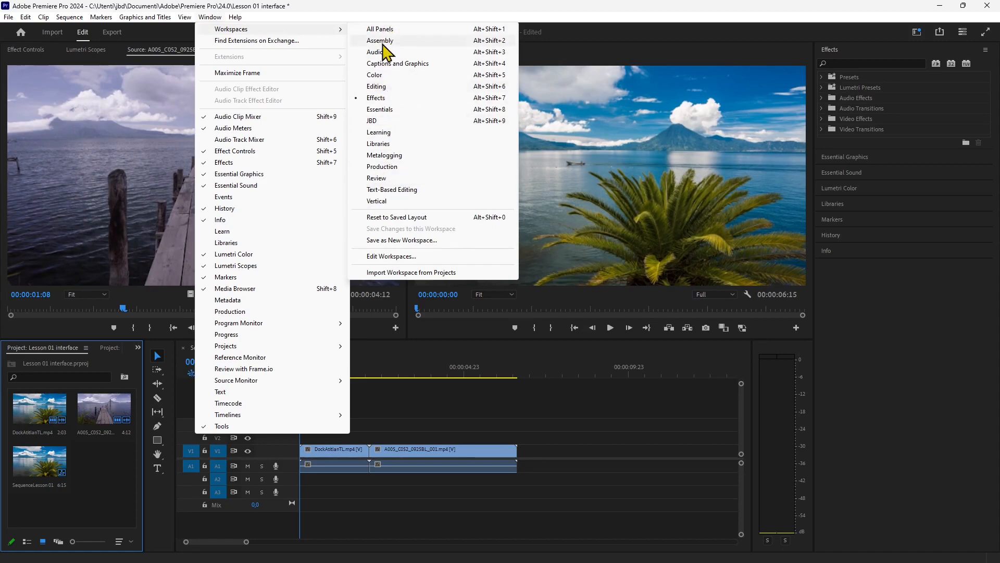
click(378, 111)
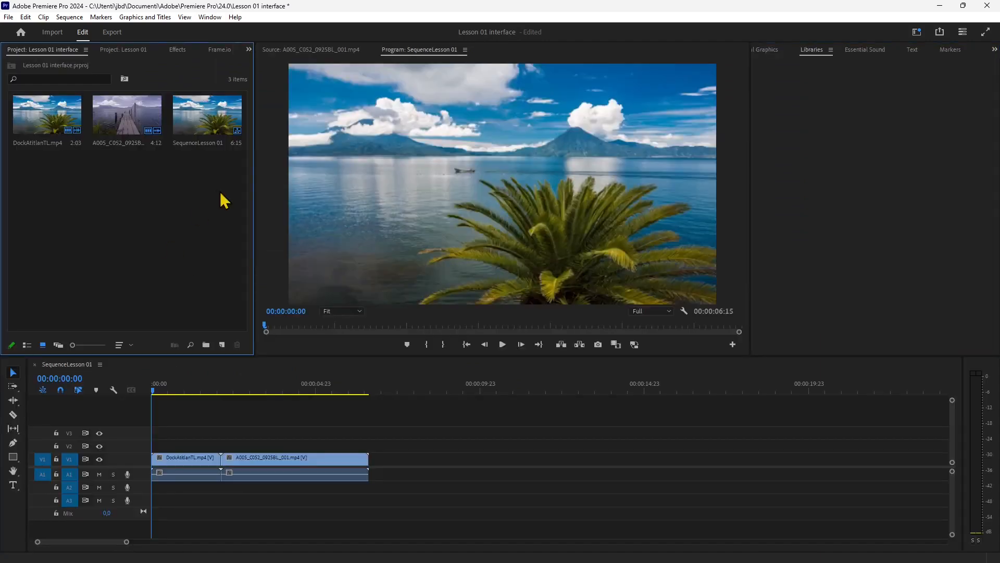
Narrow the Project panel and show its items in list view.
drag(254, 210, 183, 234)
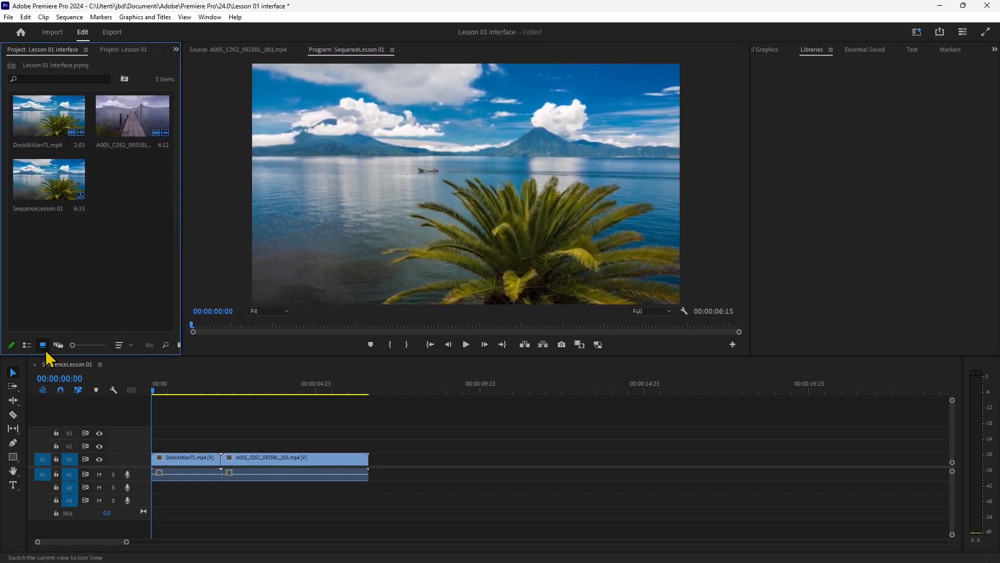
click(27, 345)
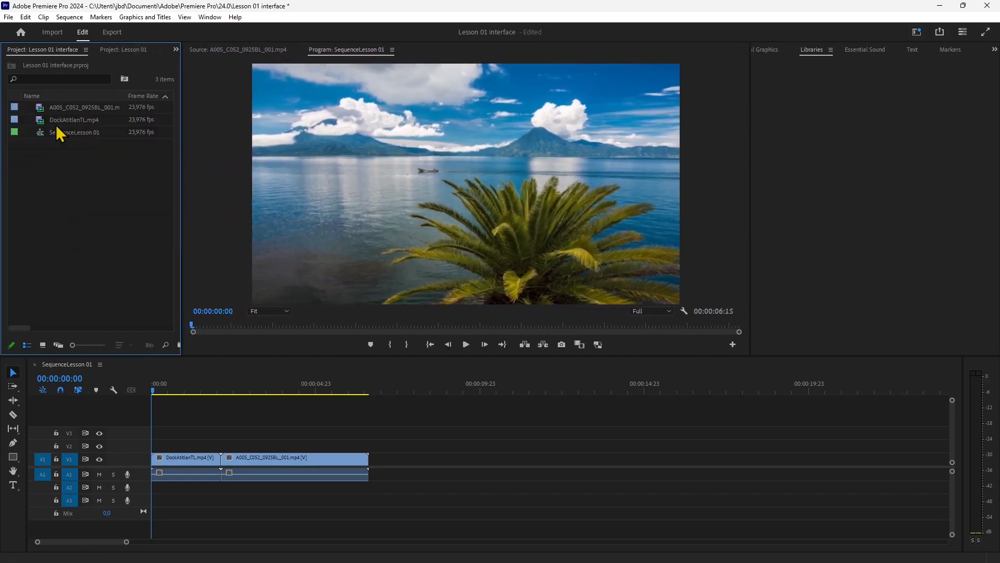
Select all items in the Lesson 01 interface project, highlight the sequence and the clips individually, and clear the selection.
drag(78, 229, 60, 106)
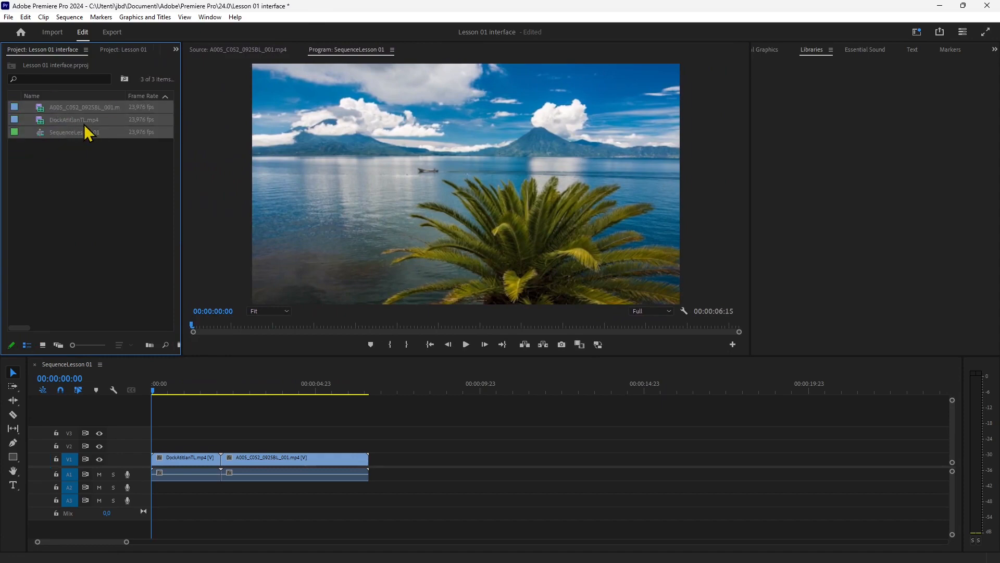
click(71, 166)
click(67, 136)
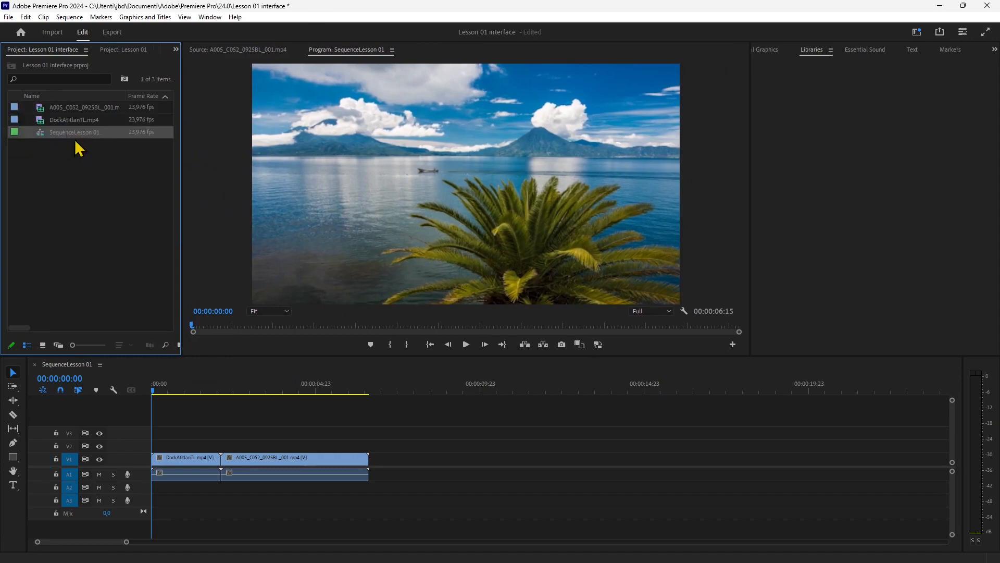
click(68, 119)
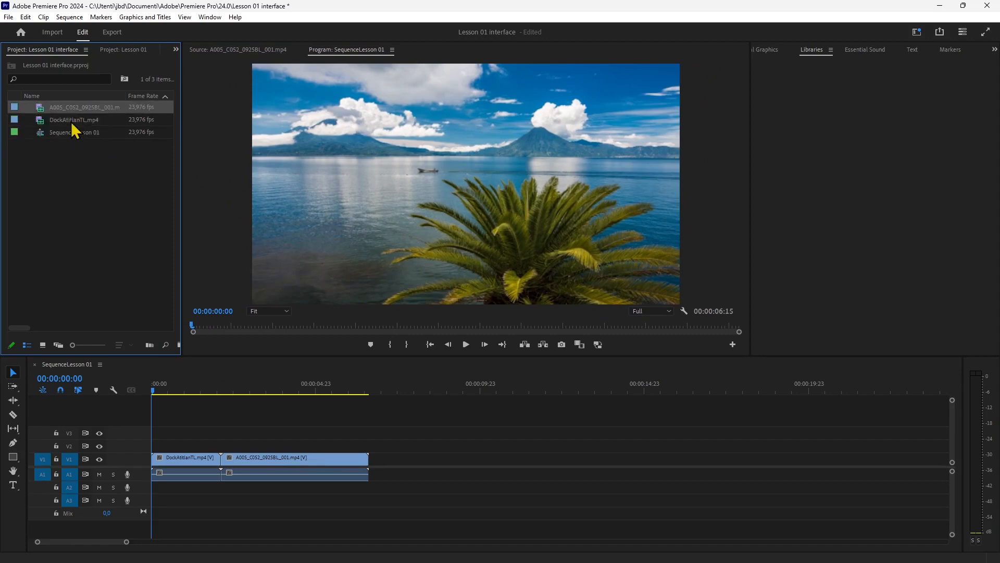
click(79, 109)
click(81, 156)
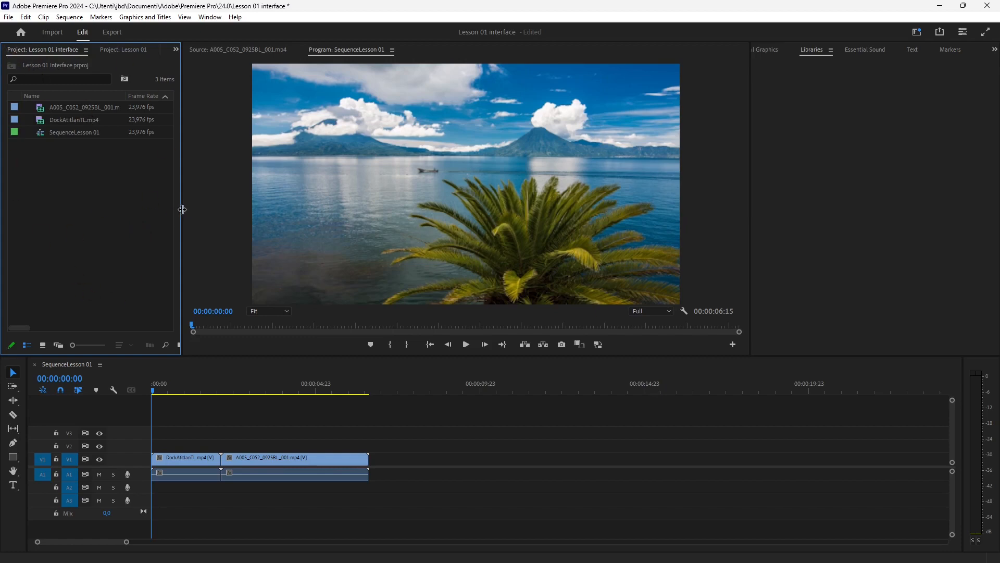
Widen the Name column to fit the clip names, expand the Project panel to view its metadata columns, and narrow it again.
drag(182, 209, 216, 212)
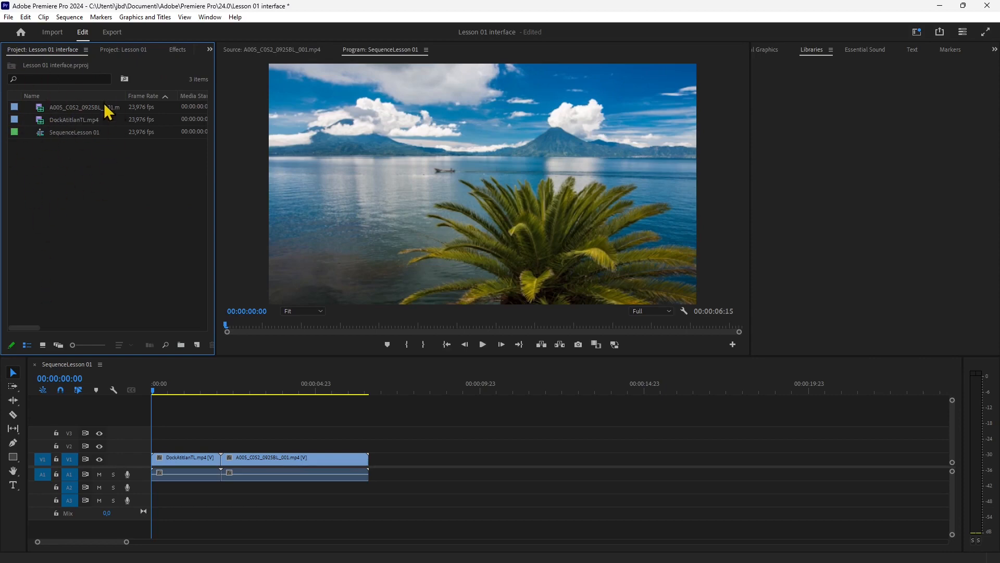
drag(126, 96, 138, 96)
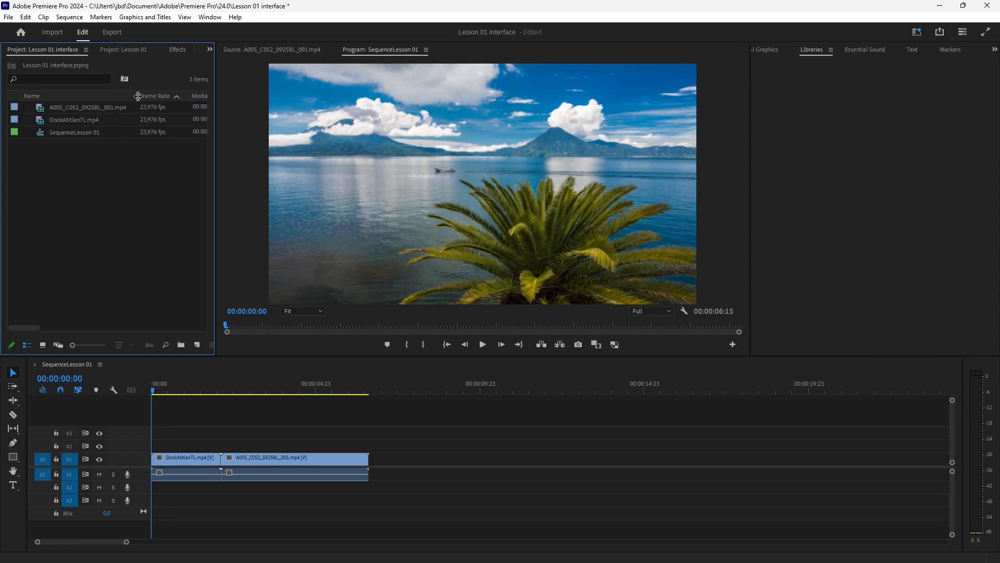
drag(215, 141, 449, 163)
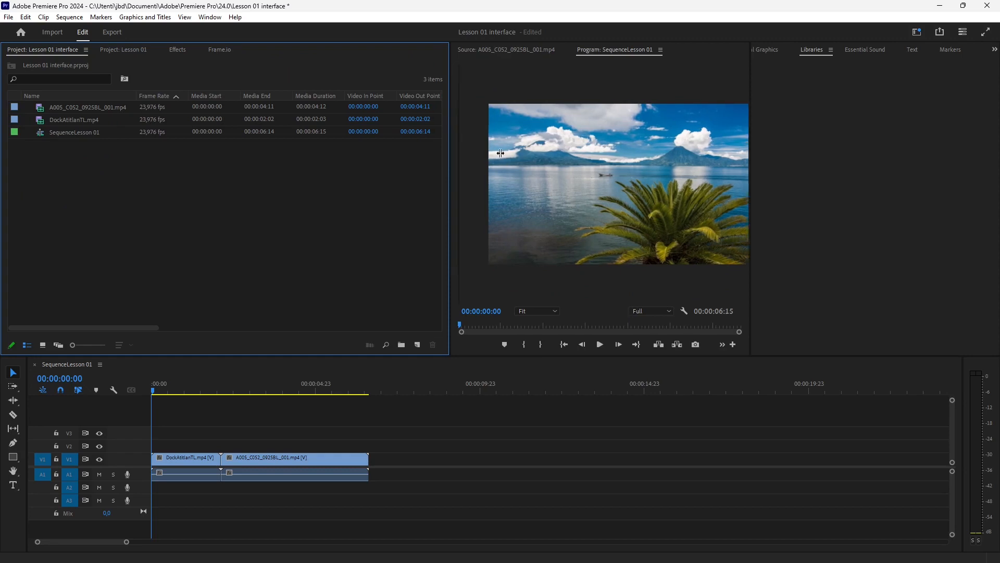
drag(451, 156, 198, 162)
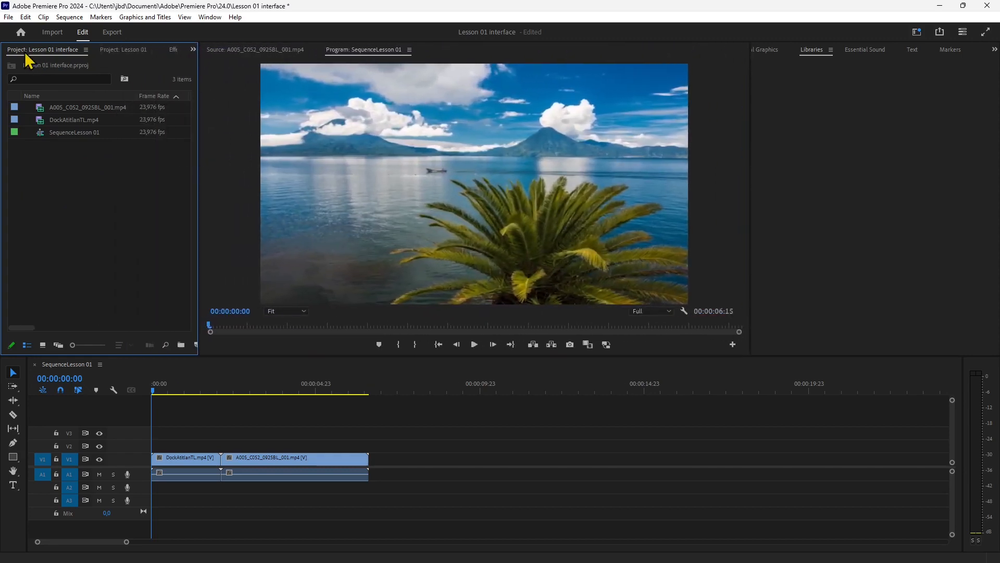
Scrub the Program monitor's playhead to 00:00:00:22 and play the sequence from there, stopping at 00:00:01:20.
click(224, 112)
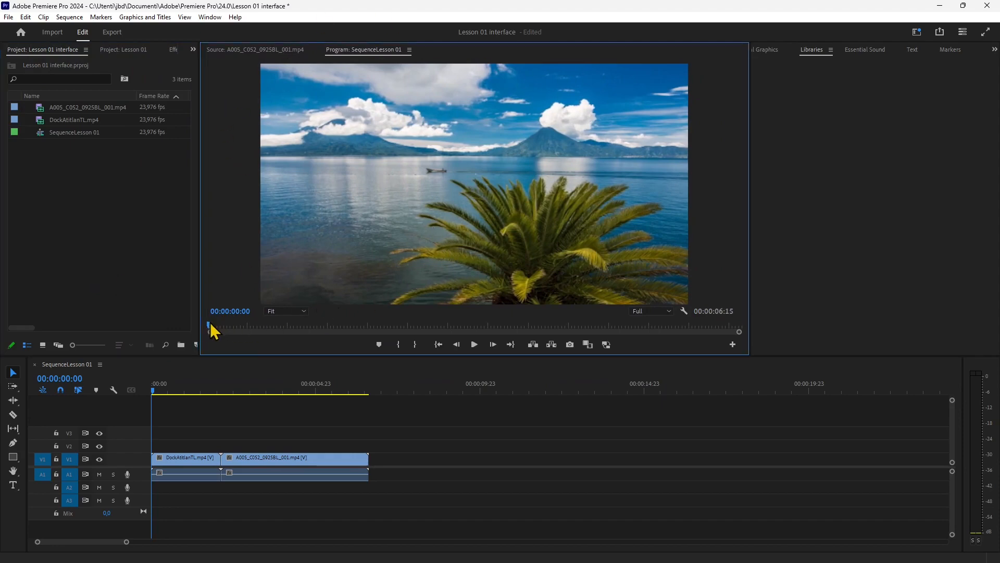
drag(211, 326, 282, 340)
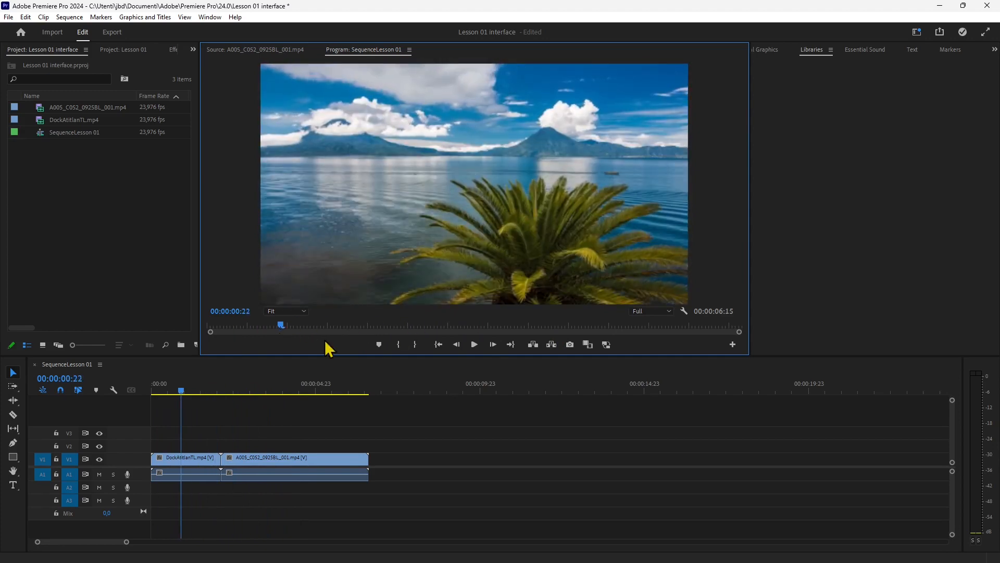
click(475, 344)
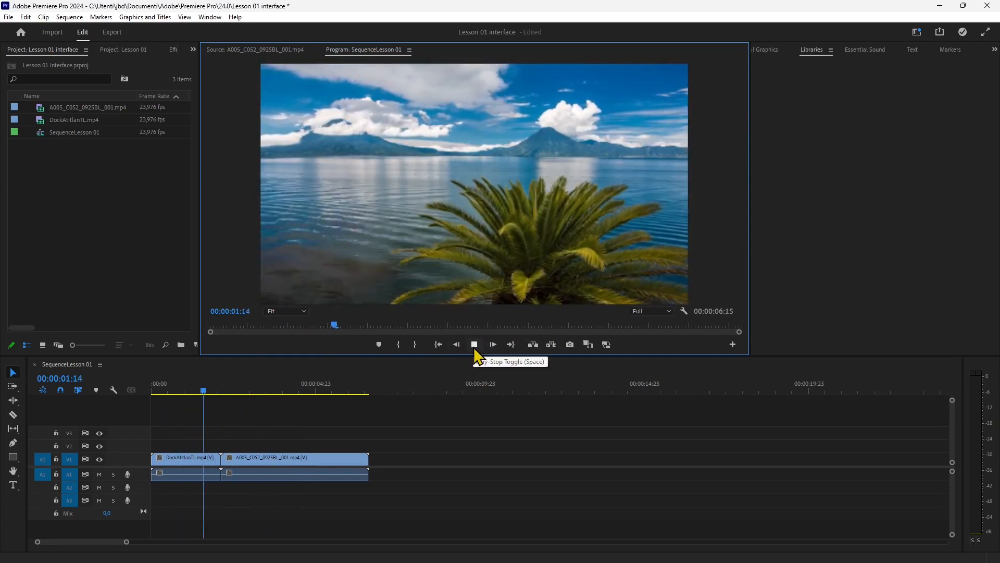
click(475, 345)
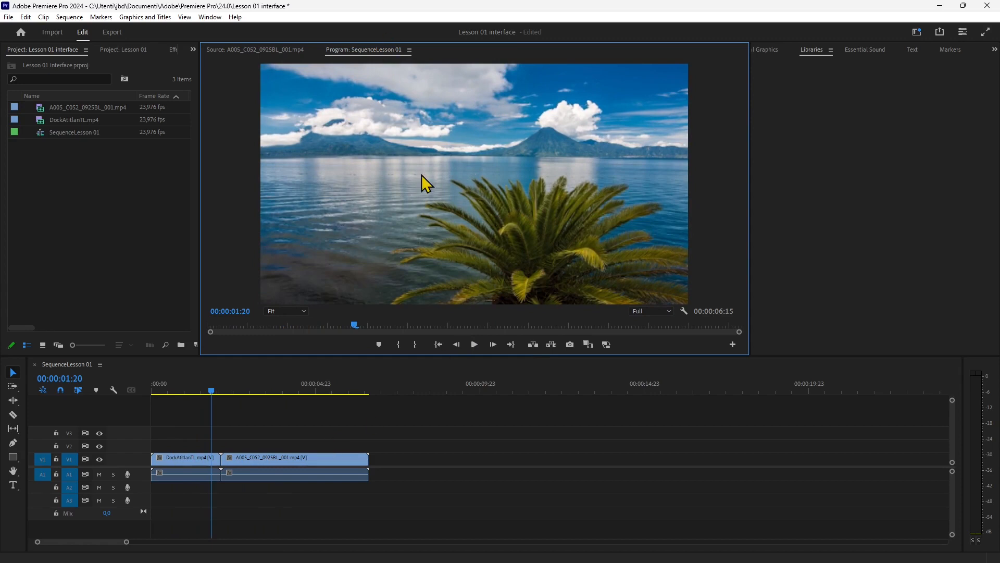
Select the DockAtitlanTL.mp4 clip in the timeline and move the playhead to 00:00:01:07.
click(125, 364)
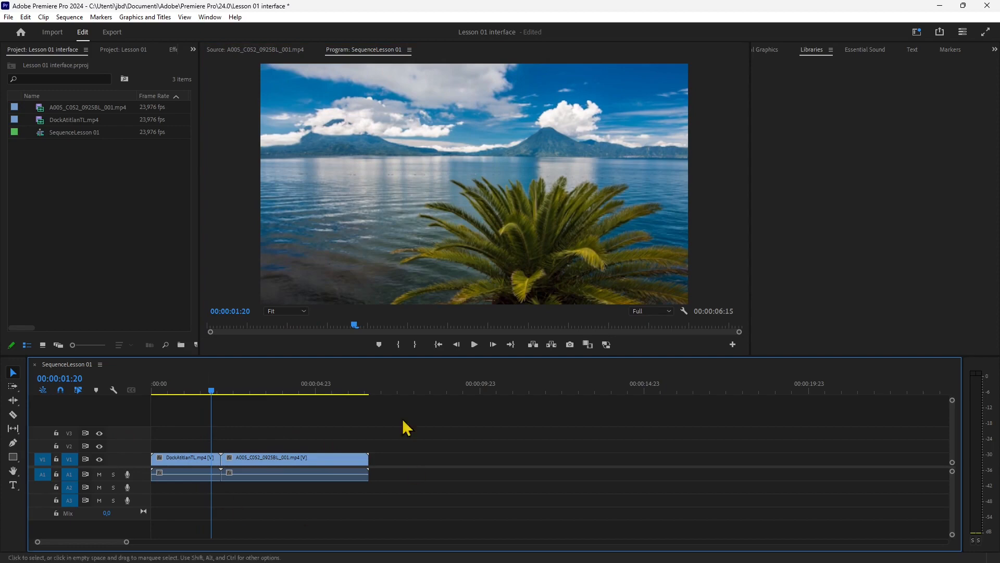
click(185, 459)
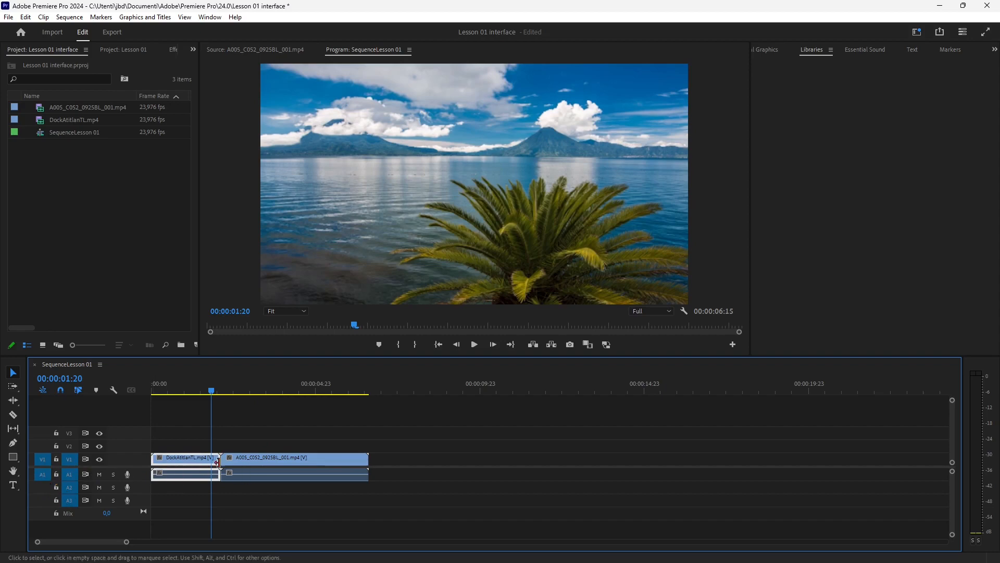
click(251, 476)
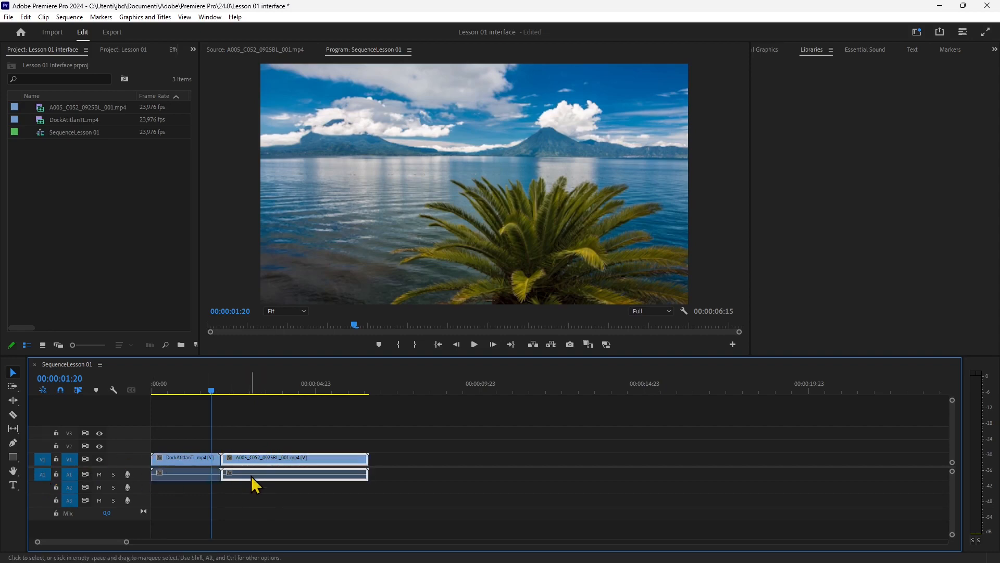
click(177, 460)
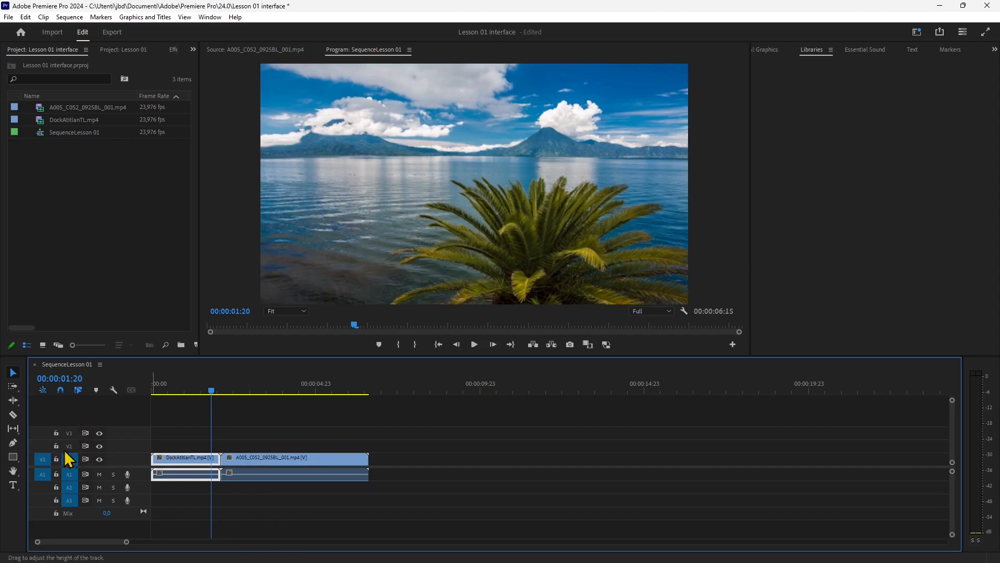
click(68, 486)
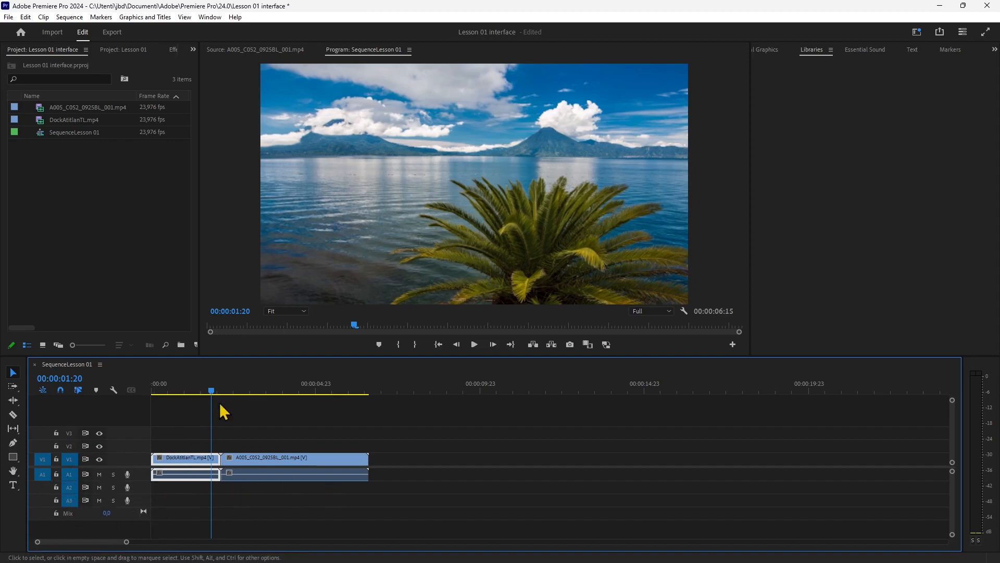
drag(224, 390, 193, 390)
Look through the Essential Graphics, Libraries, Essential Sound and Text panels, and return to Essential Graphics.
click(911, 139)
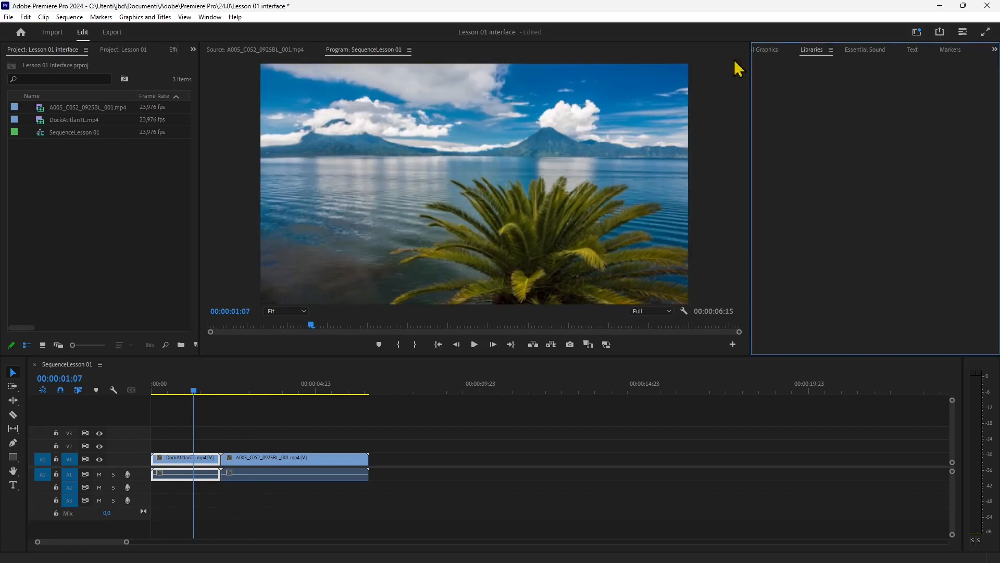
click(769, 50)
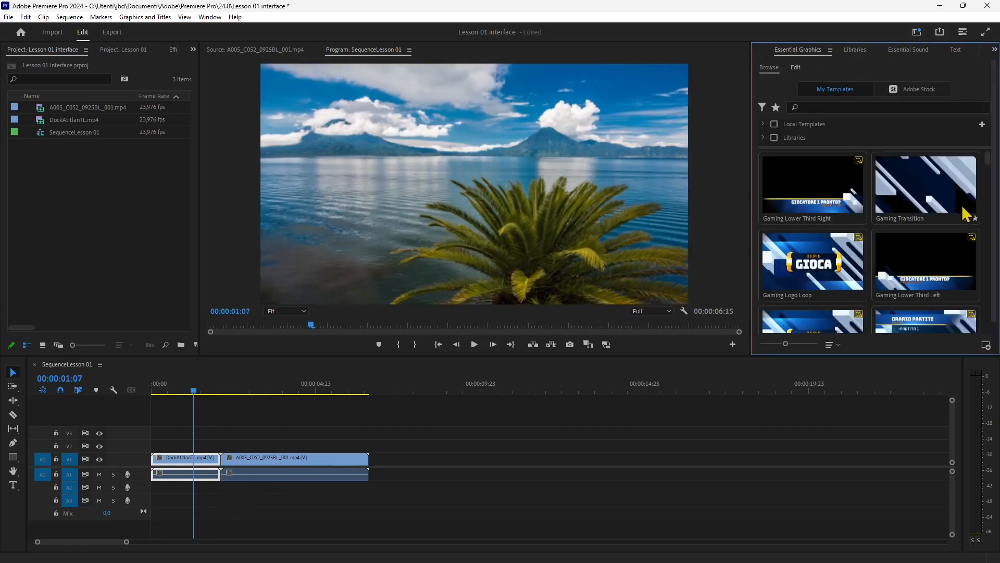
click(854, 52)
click(917, 52)
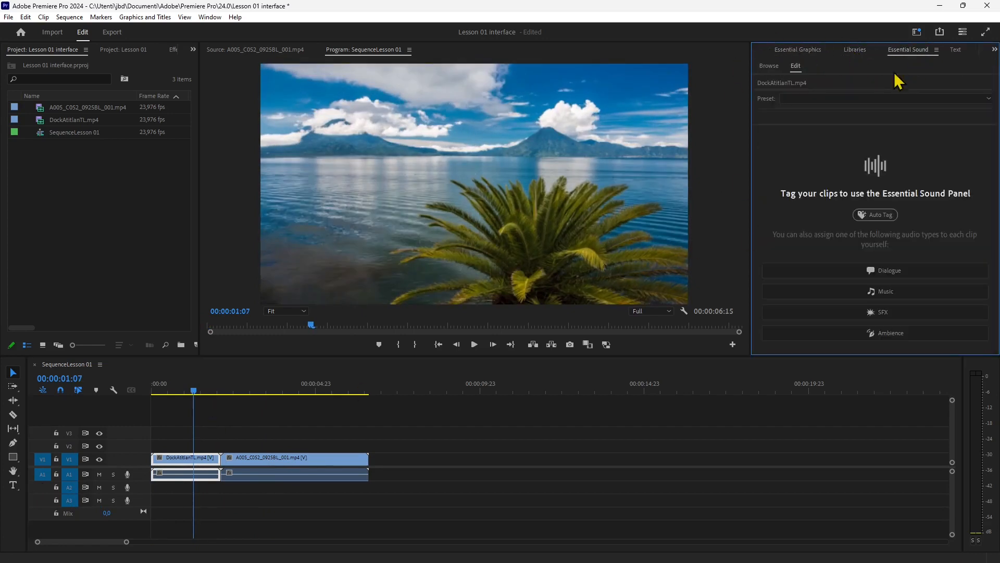
click(954, 49)
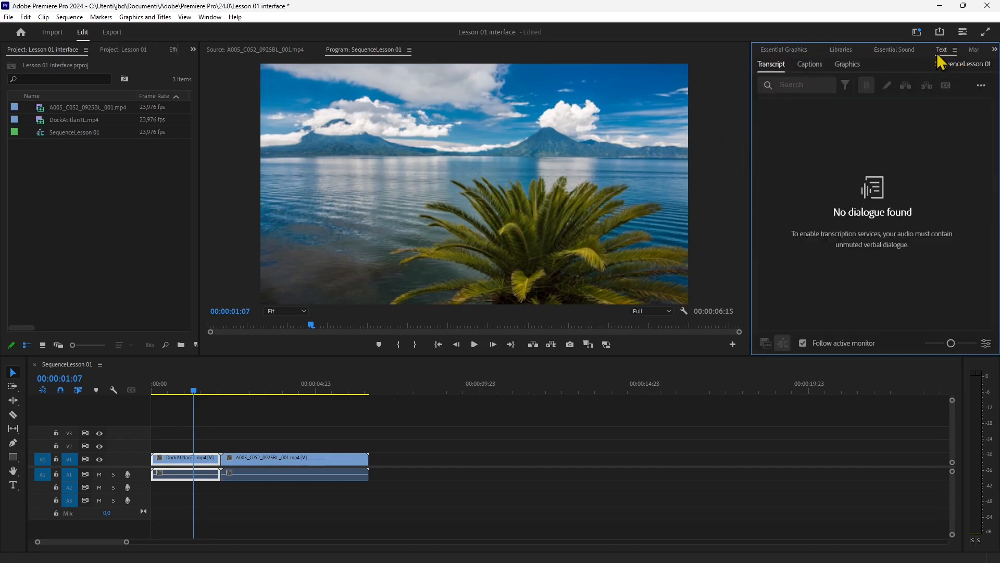
click(784, 49)
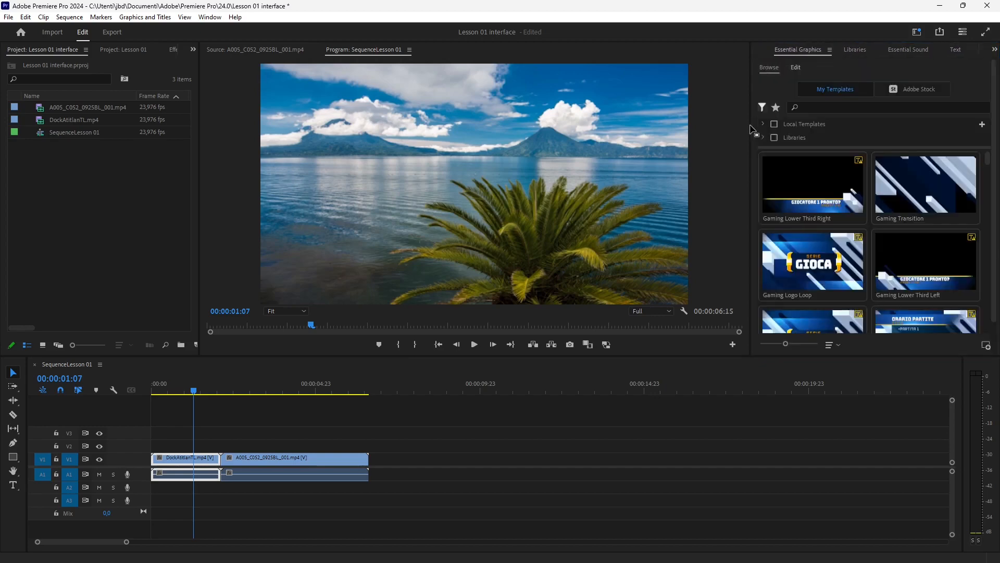
Move the Essential Graphics and Libraries panels into the Project panel group, and dock Lumetri Color full-width above the other panels.
drag(813, 261, 138, 56)
drag(811, 58, 159, 63)
drag(799, 50, 732, 51)
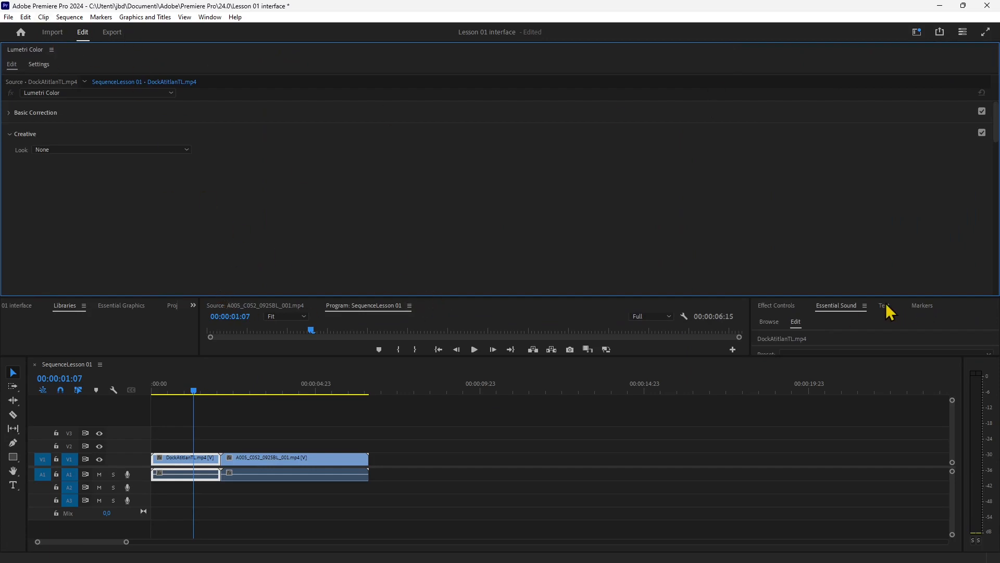
Dock the Text panel as a separate full-height column, and move the Program monitor into the Lumetri Color group.
drag(883, 306, 925, 229)
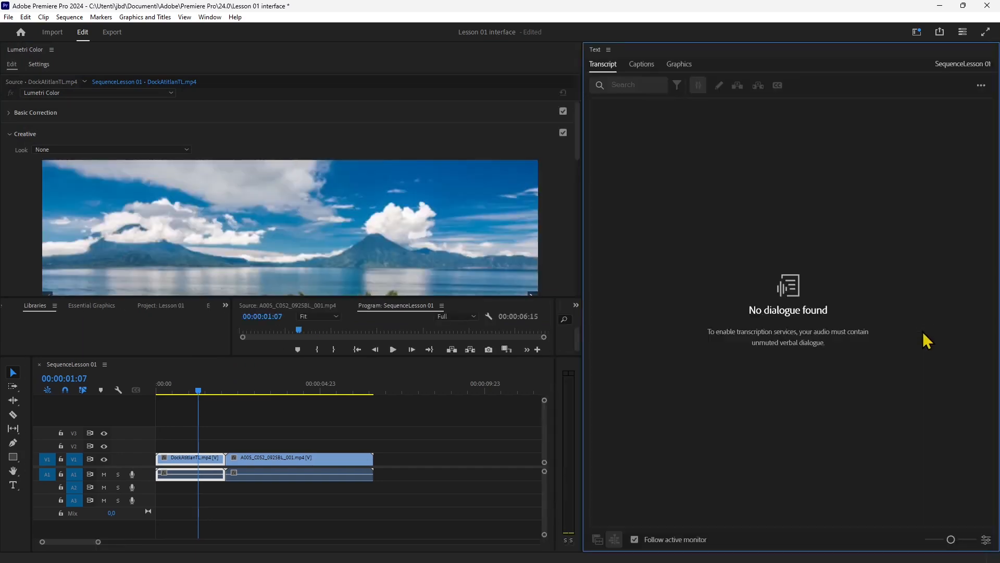
drag(403, 306, 283, 56)
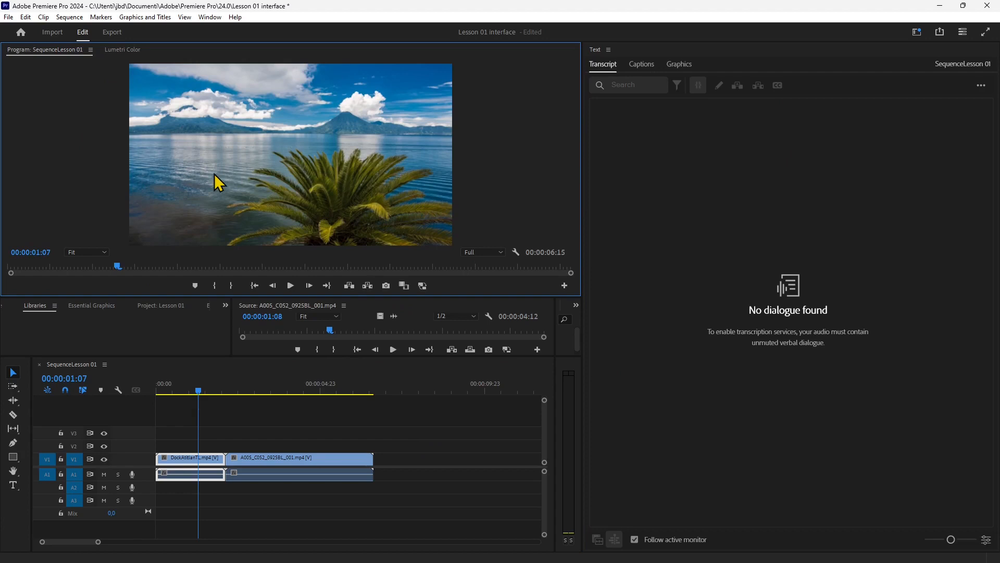
Save the current panel layout as a new workspace named JBDPREPRO.
click(210, 17)
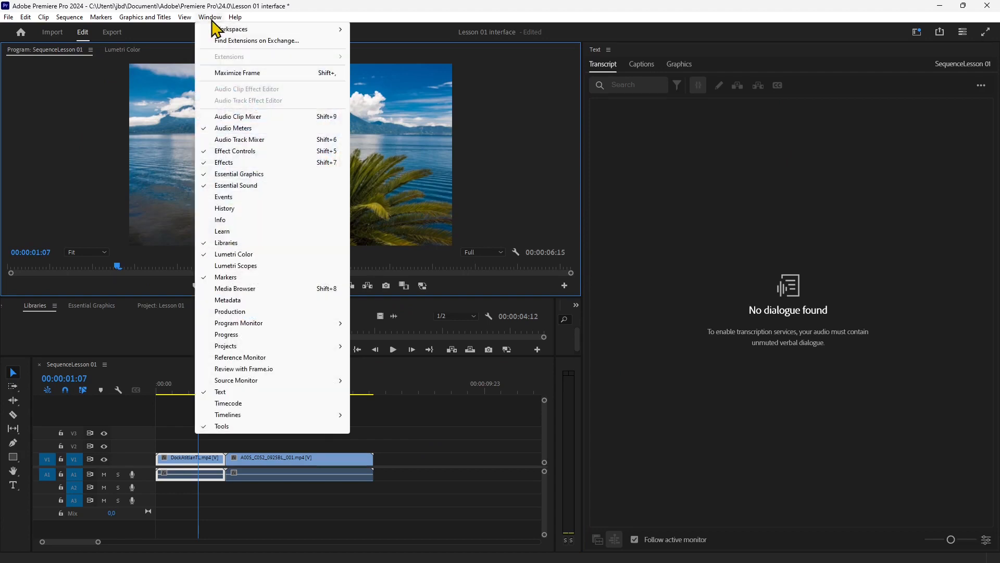
mouse_move(225, 29)
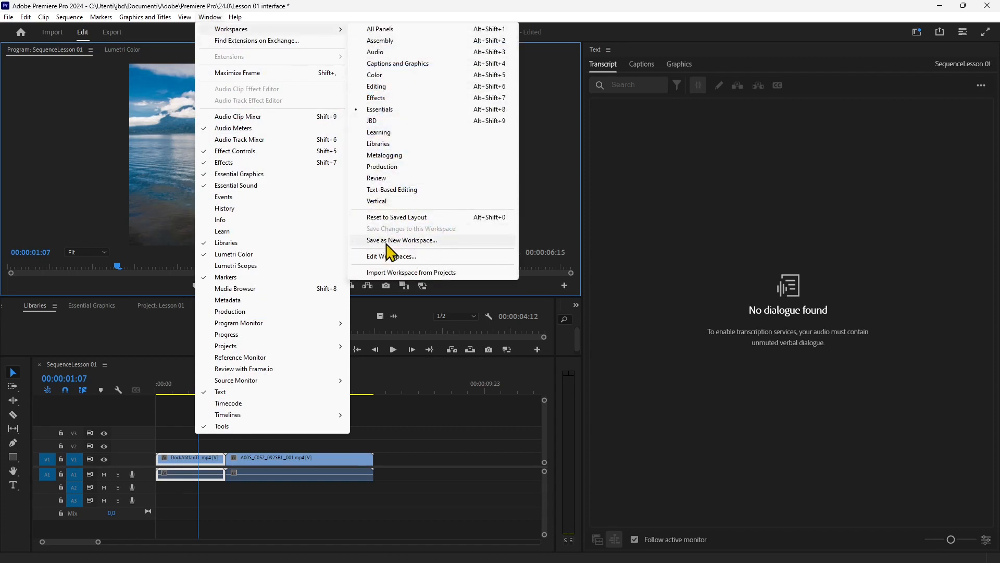
click(409, 241)
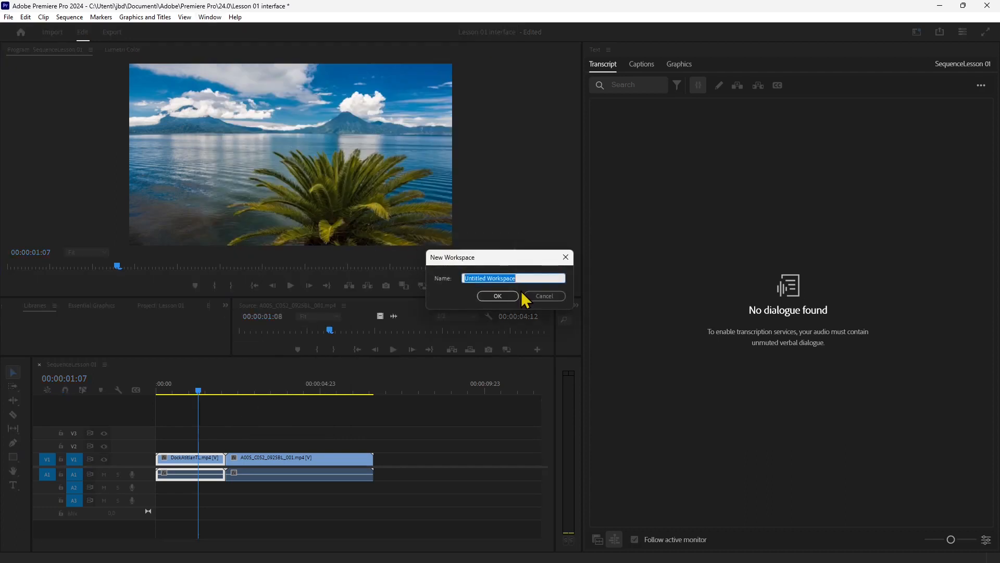
text(JBDPREPRO)
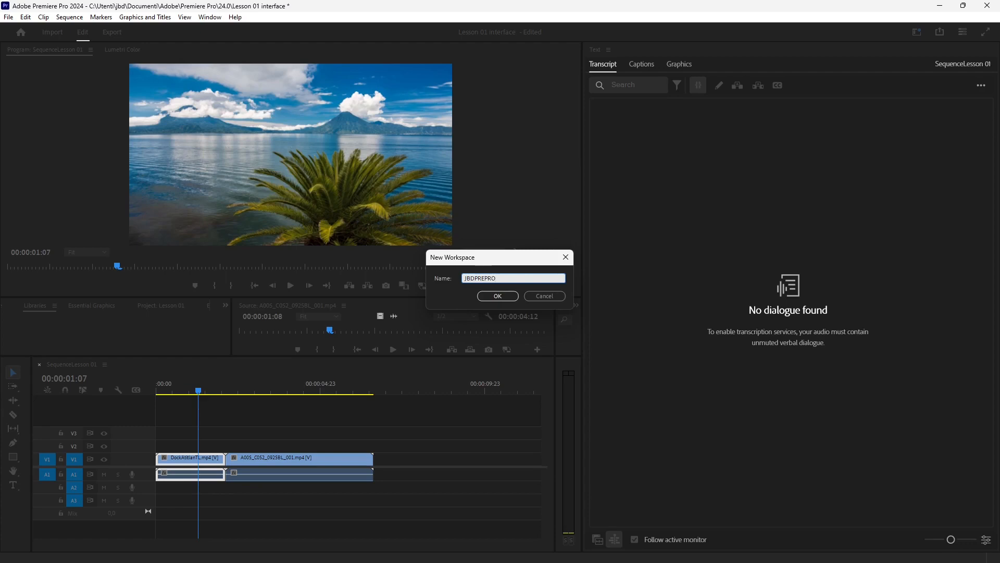
click(497, 297)
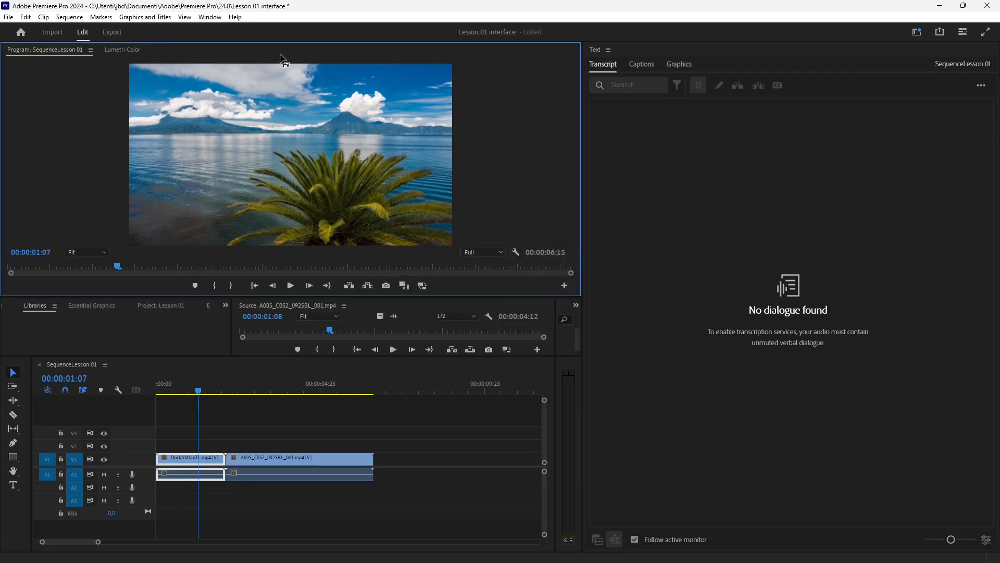
Switch to the Learning workspace and reset it to its saved layout.
click(210, 17)
mouse_move(218, 31)
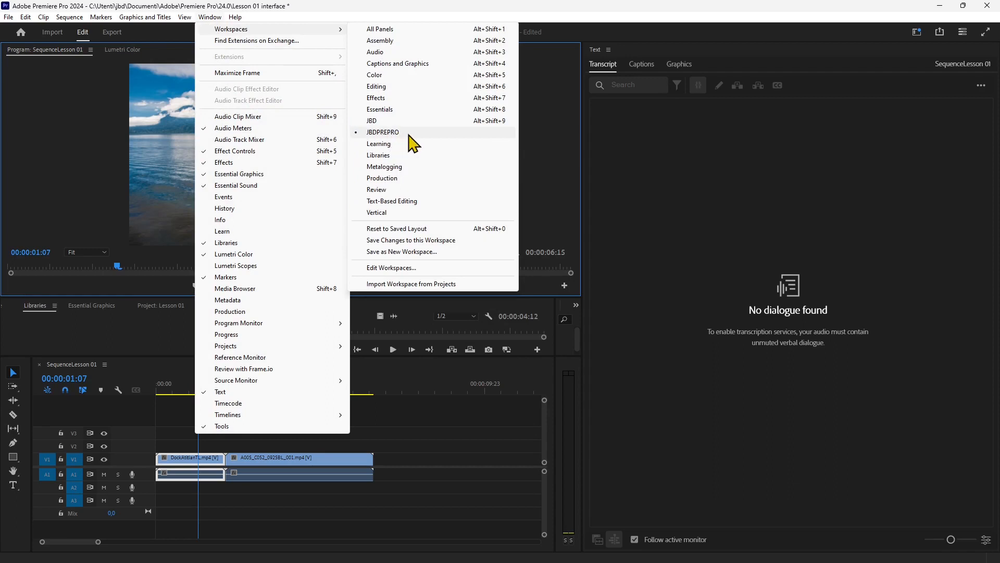
click(374, 146)
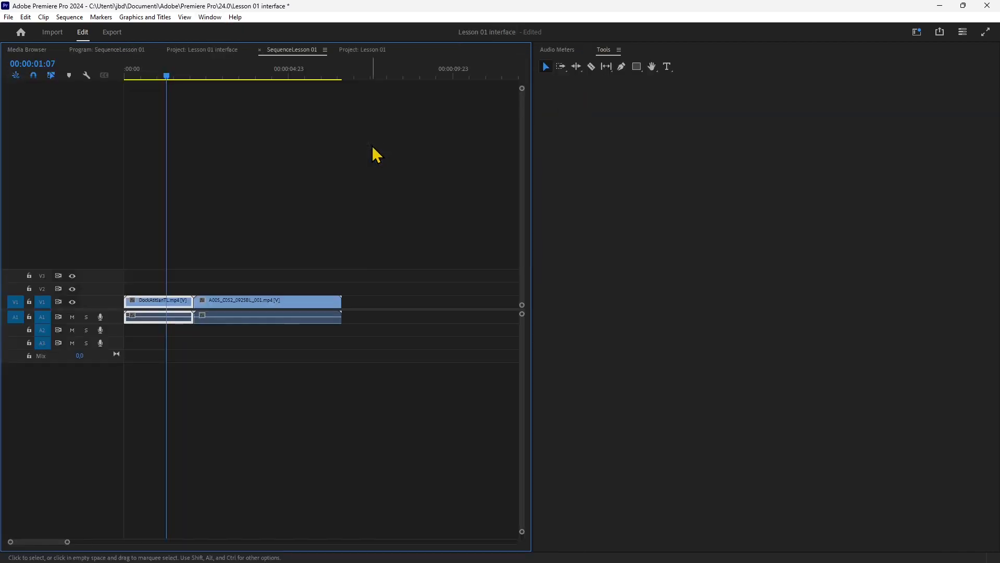
click(210, 17)
mouse_move(215, 29)
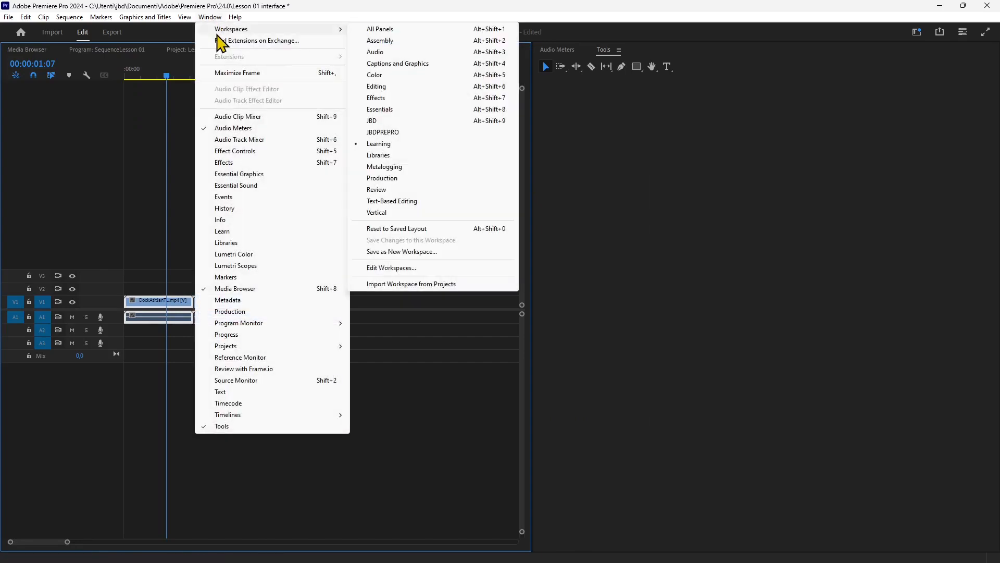
click(385, 230)
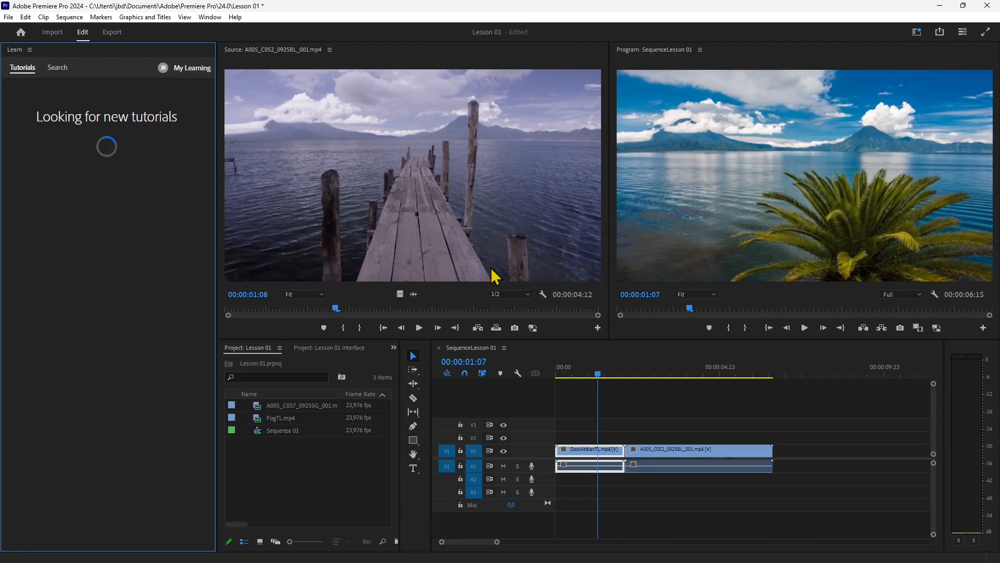
Switch back to the custom JBDPREPRO workspace.
click(211, 18)
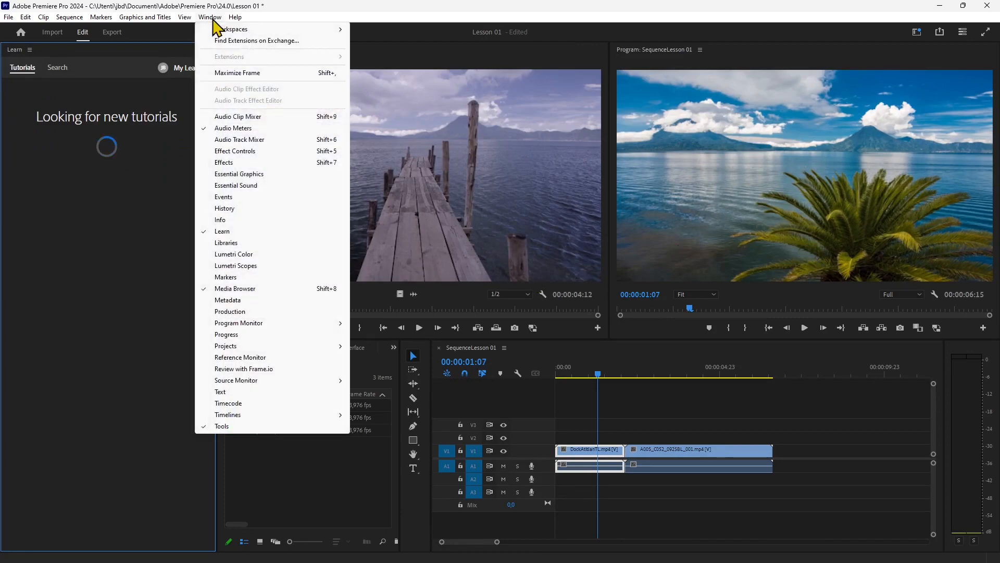
mouse_move(215, 29)
click(391, 142)
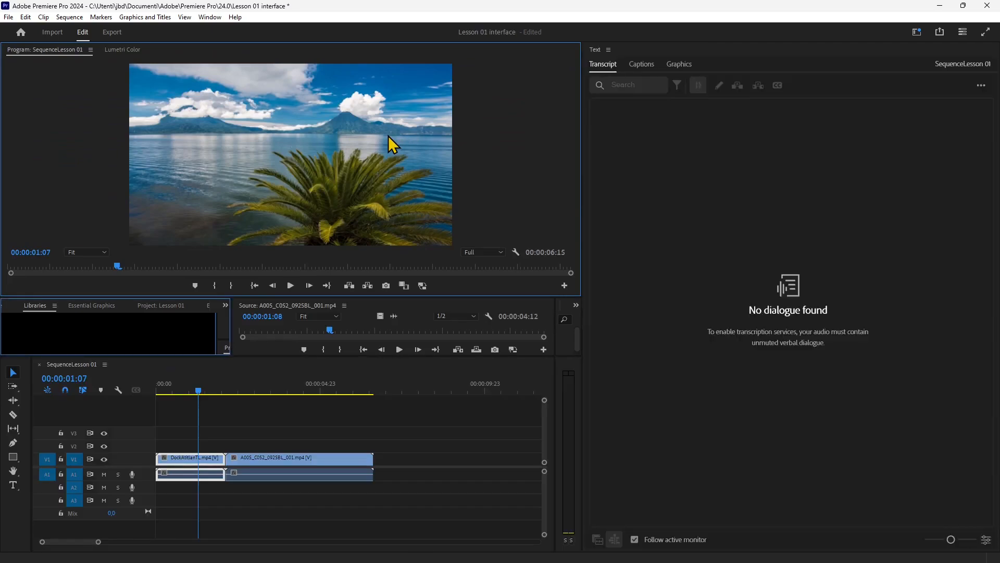
Switch to the Essentials workspace and reset it to its saved layout.
click(211, 18)
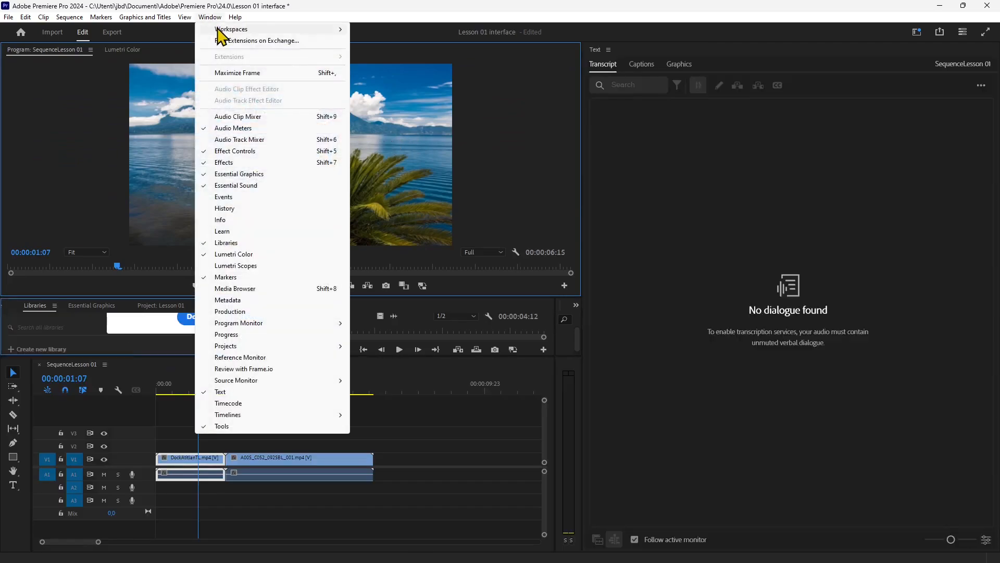
mouse_move(216, 29)
click(412, 108)
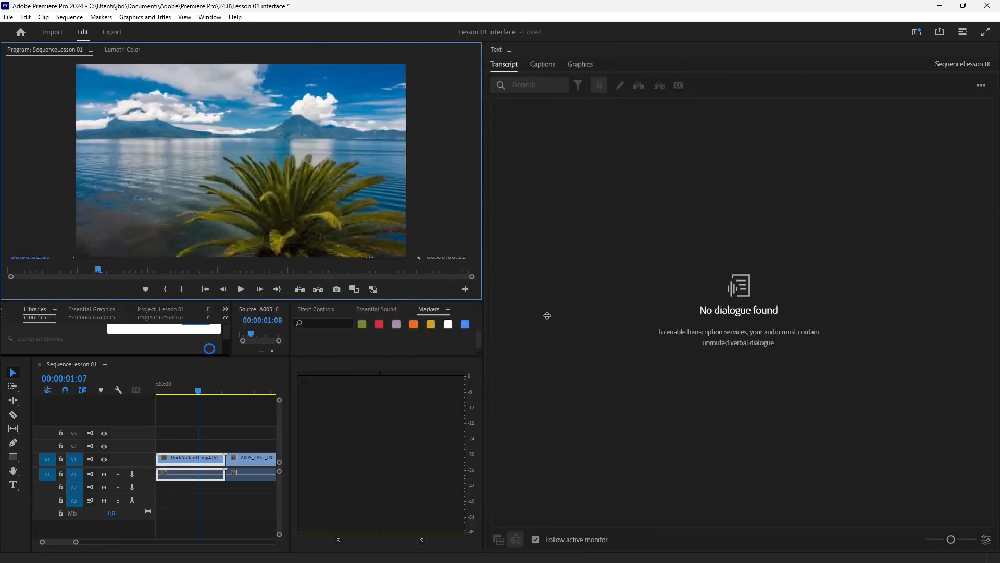
click(210, 17)
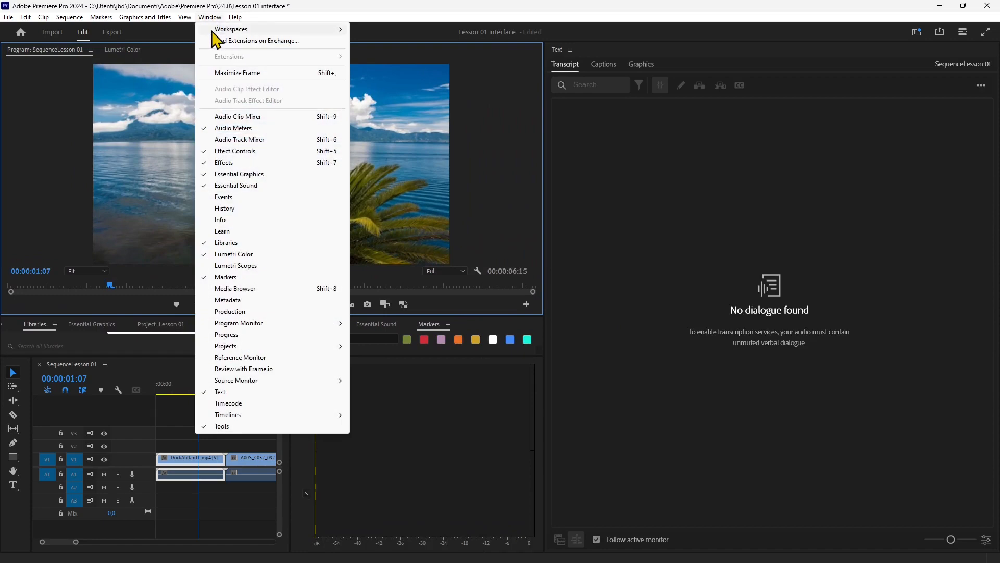
mouse_move(213, 30)
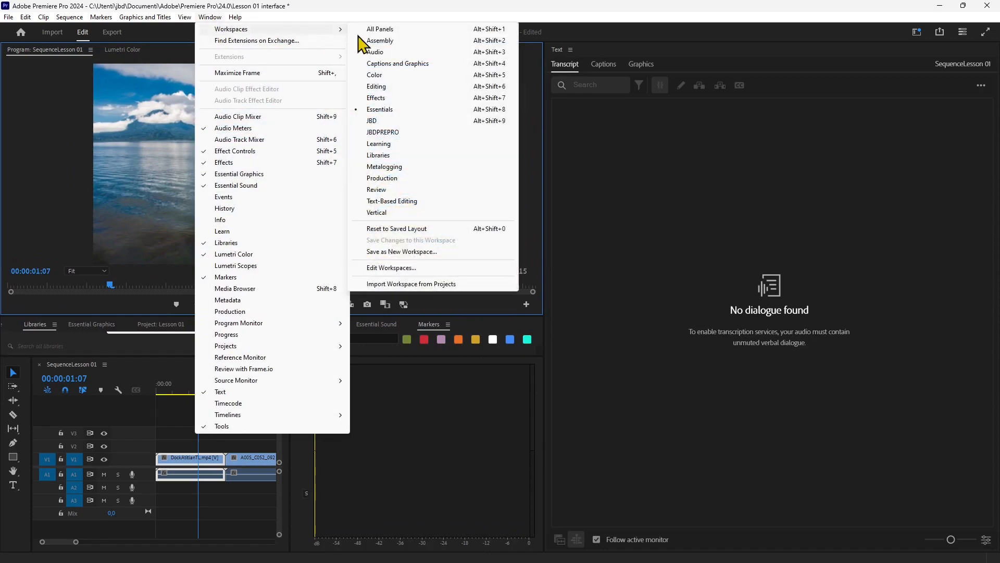
click(393, 230)
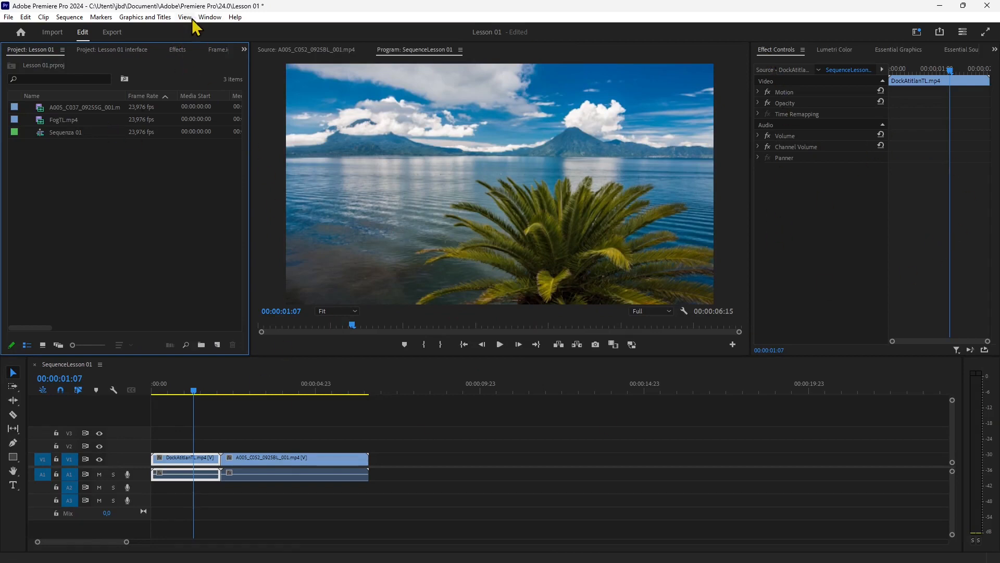
Bring the Text panel to the front of its group, followed by the Lumetri Color panel.
click(209, 18)
mouse_move(214, 29)
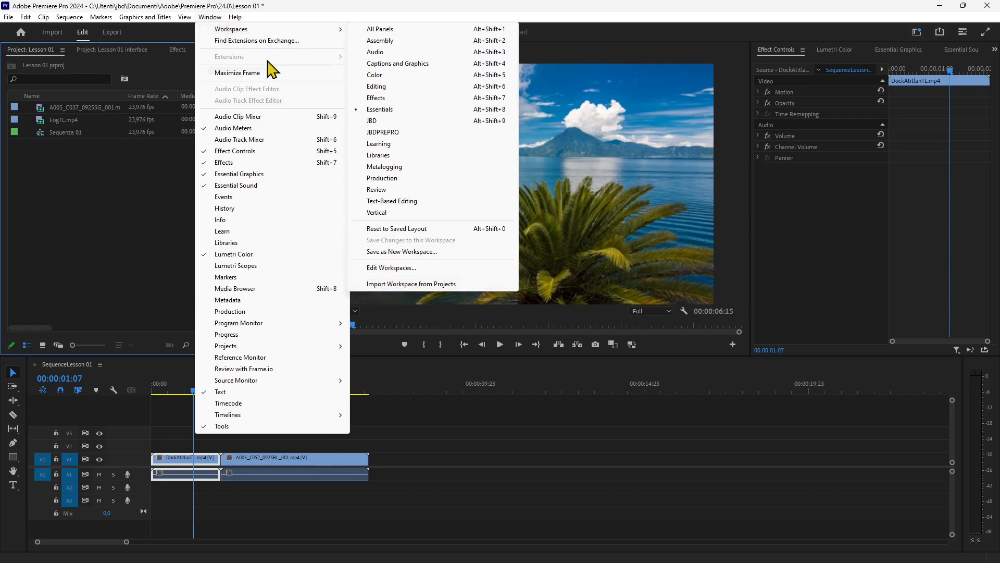
click(213, 19)
click(214, 19)
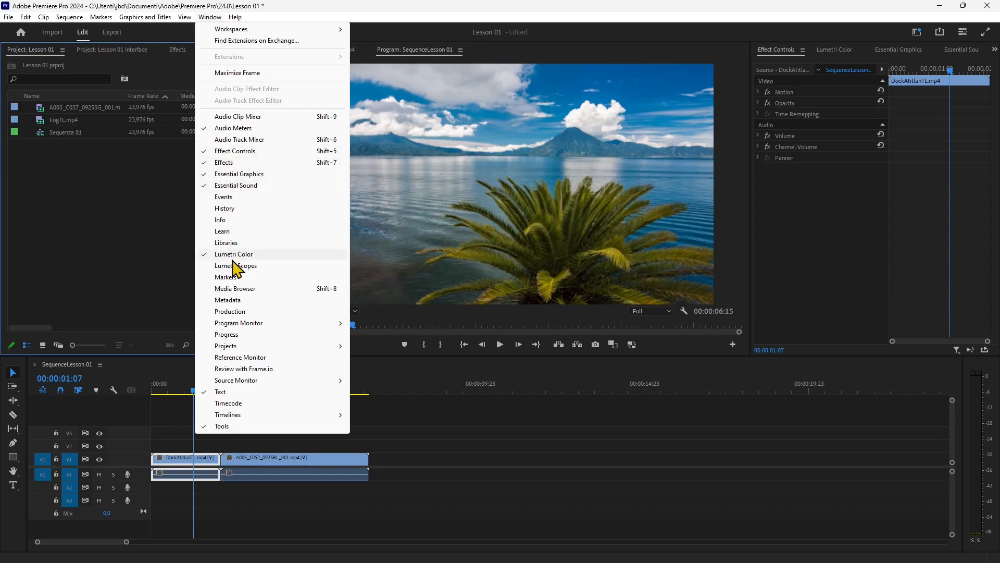
click(203, 395)
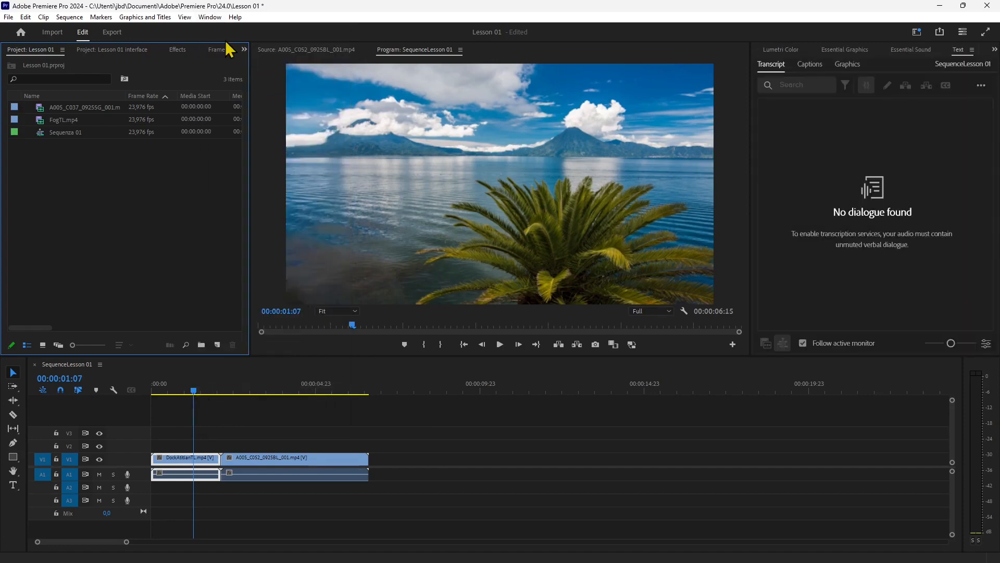
click(208, 17)
click(218, 255)
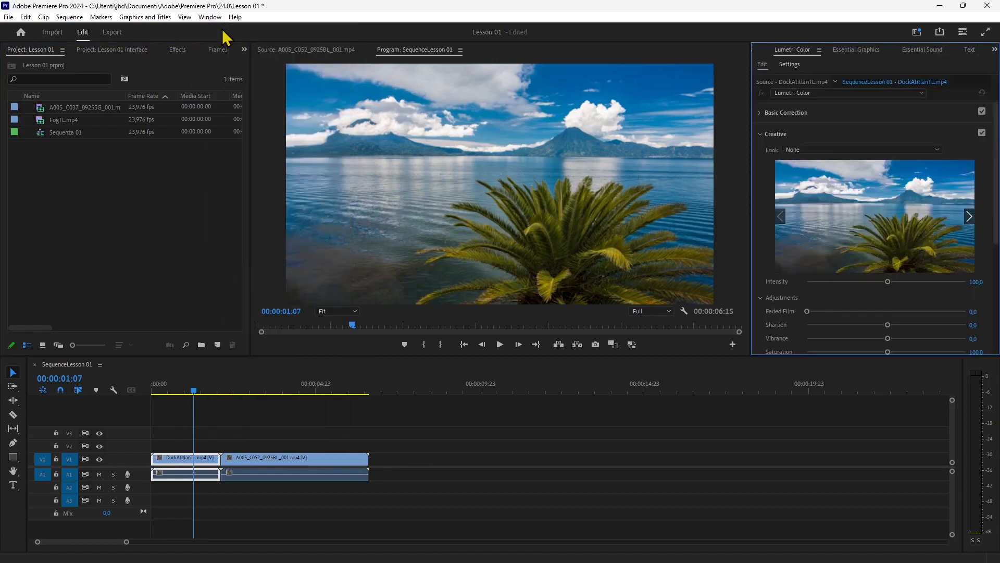
Open the Timecode panel, close it again and return to the Lumetri Color panel.
click(207, 18)
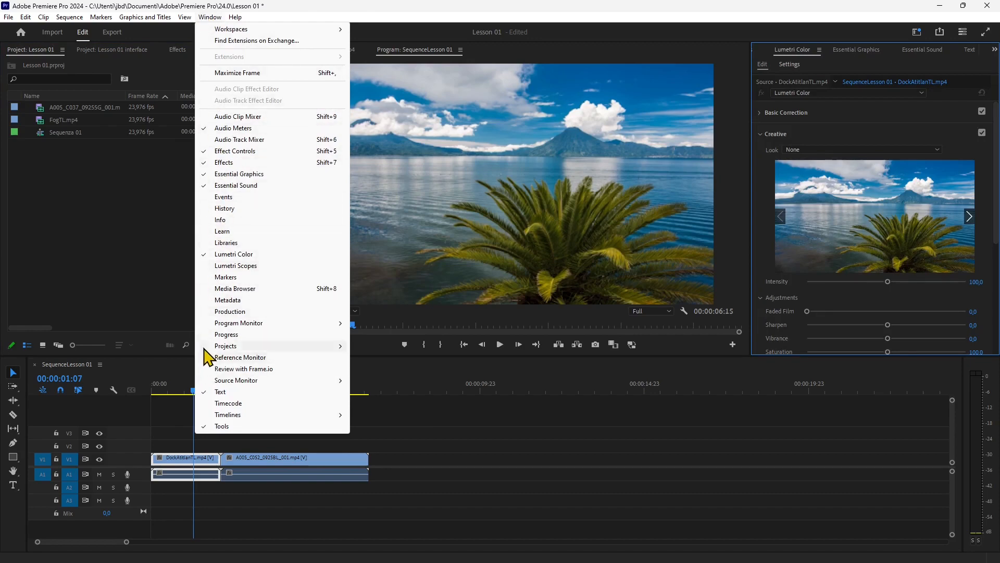
click(204, 403)
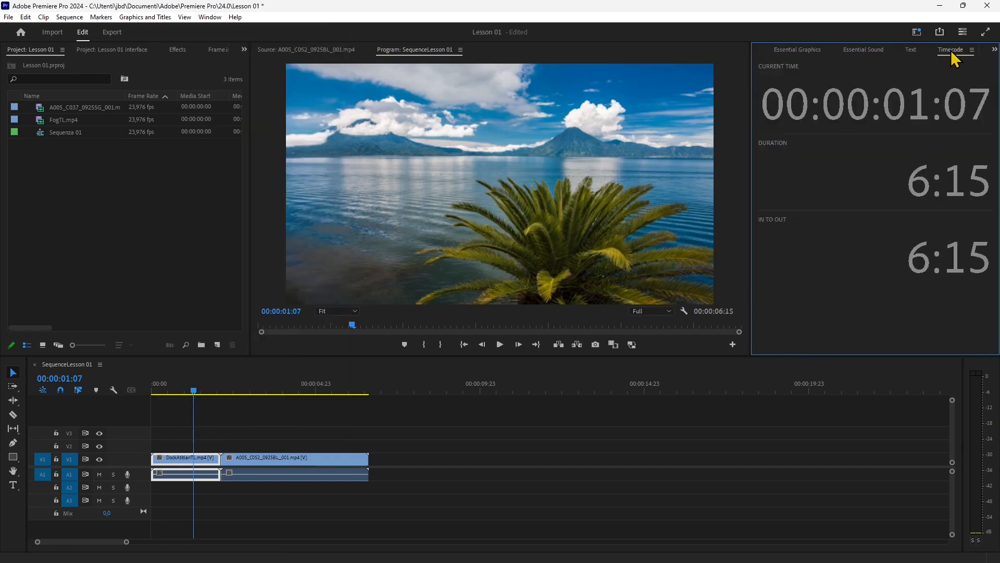
click(972, 50)
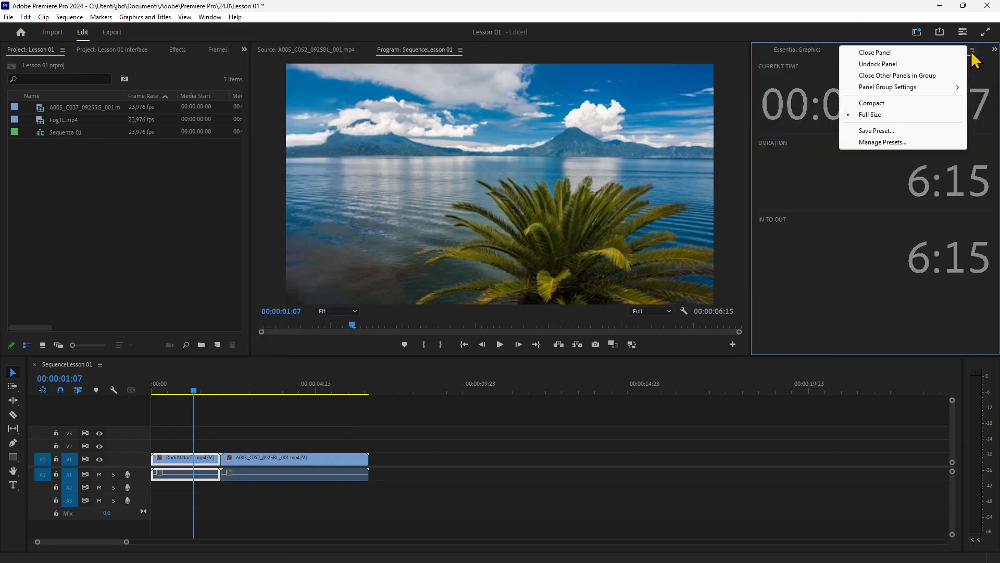
click(875, 53)
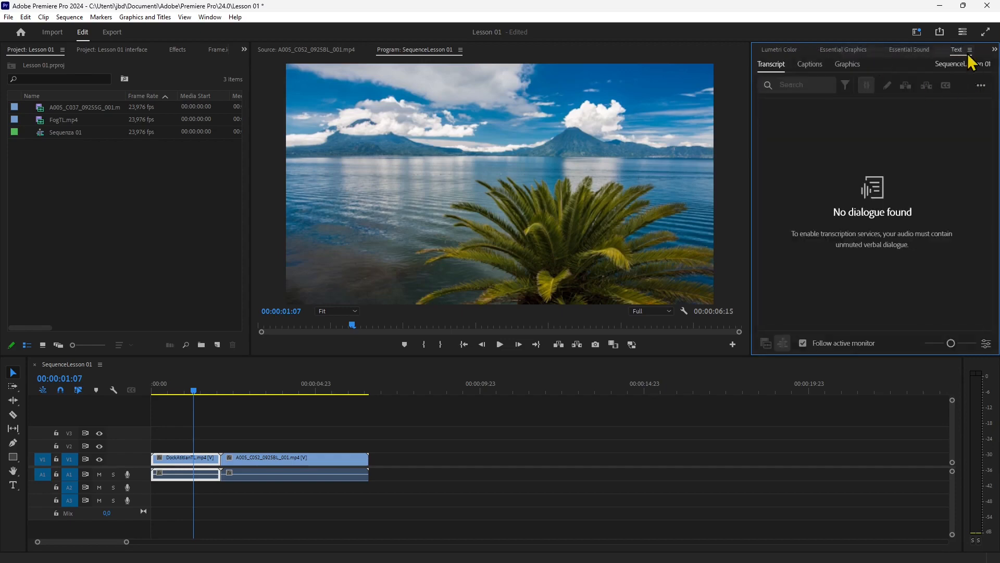
click(790, 52)
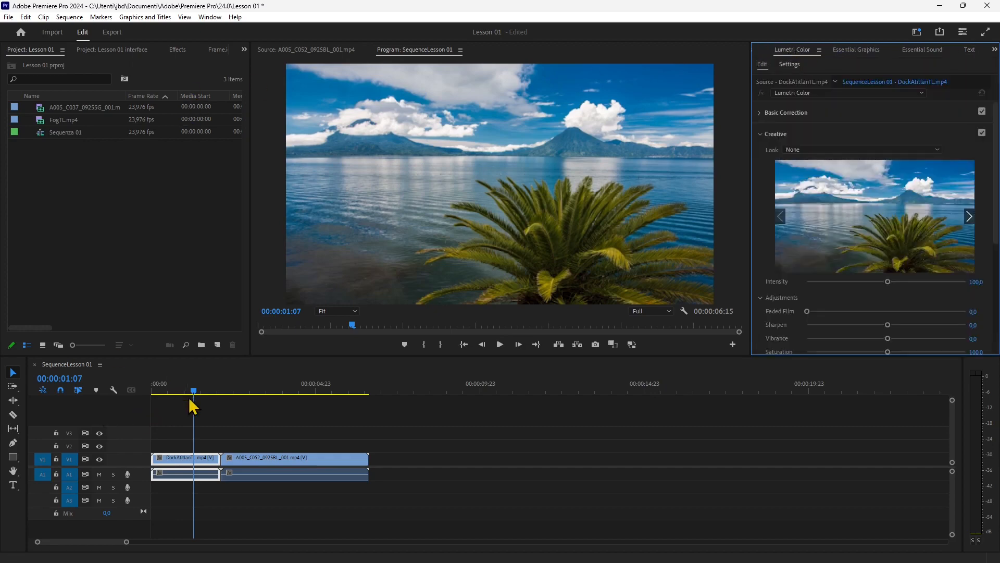
Move the playhead to 00:00:01:09 and make the Project, Program monitor, Lumetri Color, Timeline and Tools panels active in turn.
drag(184, 396, 199, 412)
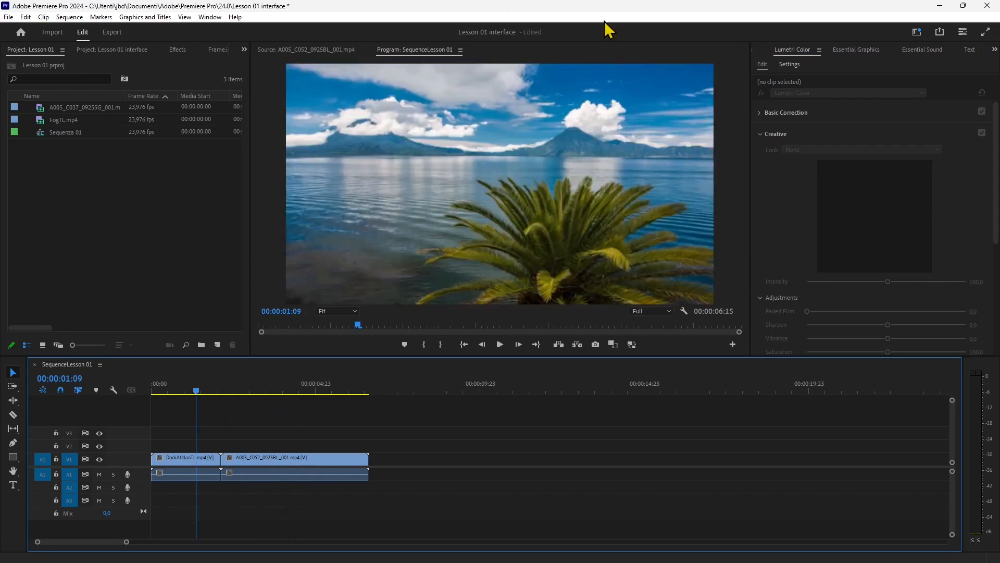
click(132, 266)
click(272, 83)
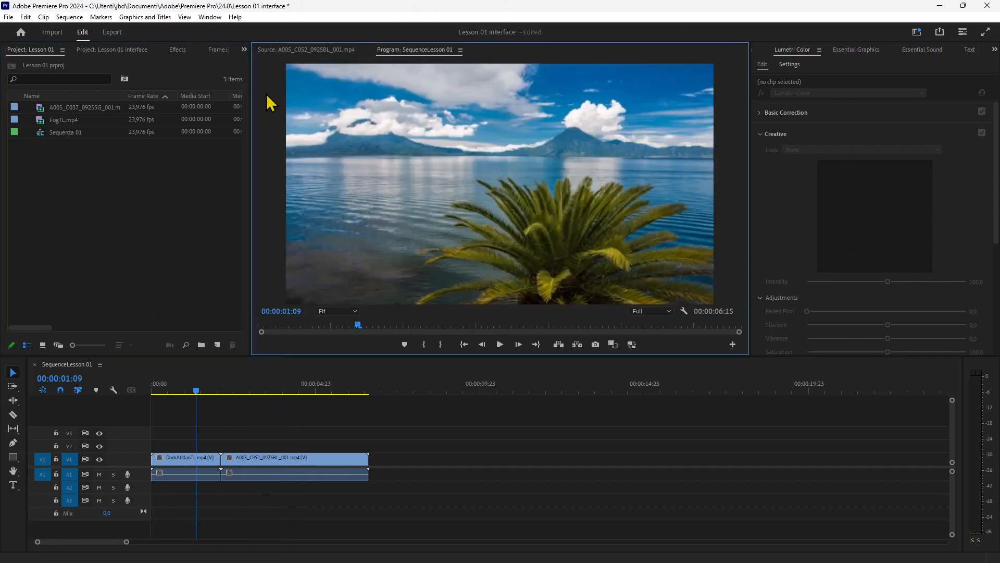
click(834, 74)
click(116, 377)
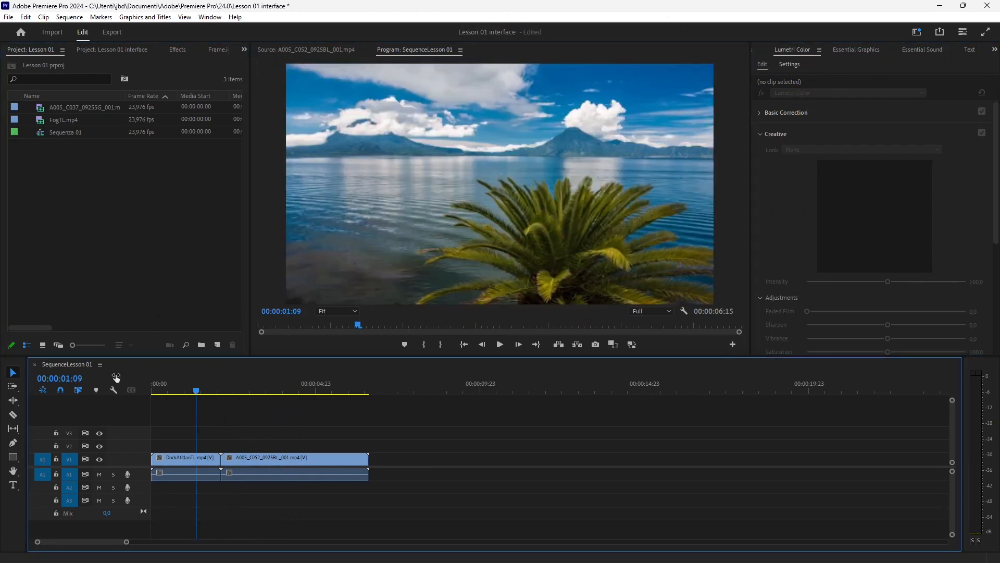
click(14, 515)
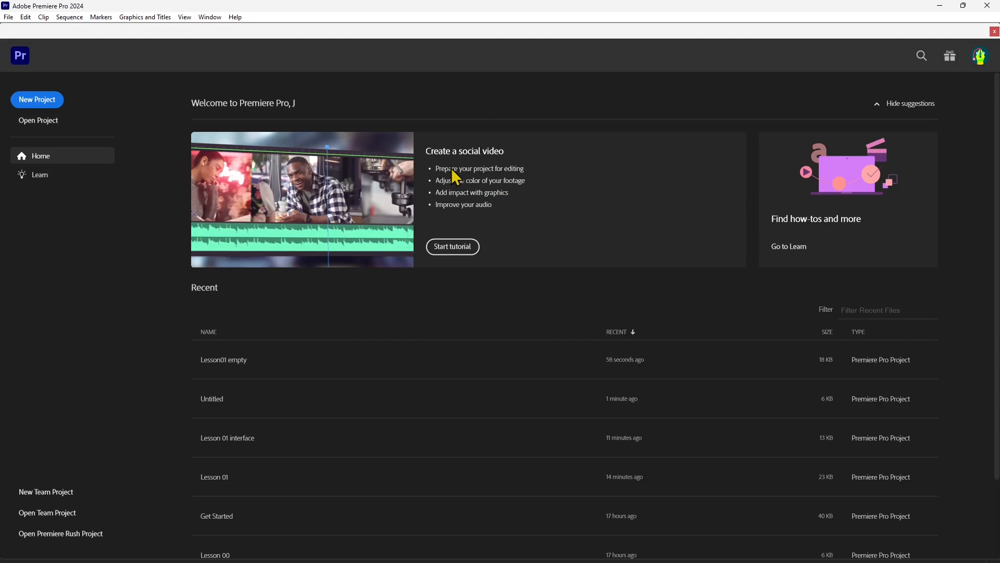
Start a new project named Lesson01empty and browse to the PREMIERE folder for its location.
click(29, 109)
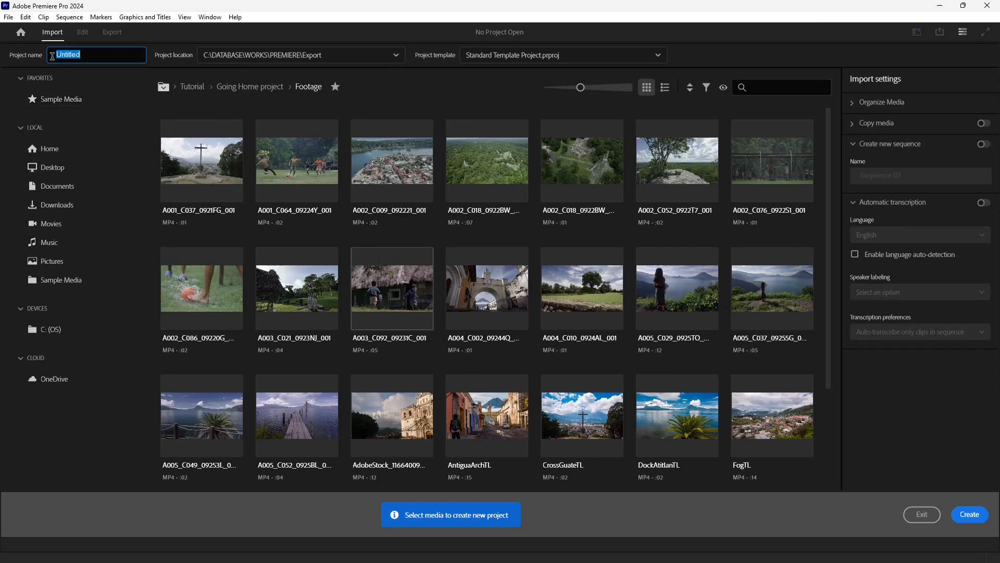
text(Lesson01empty)
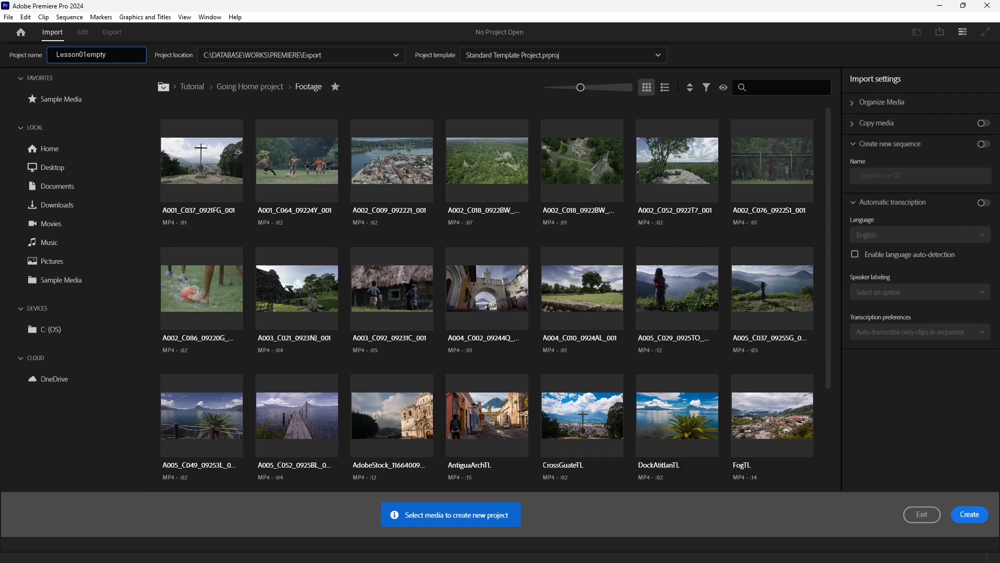
click(305, 54)
click(235, 152)
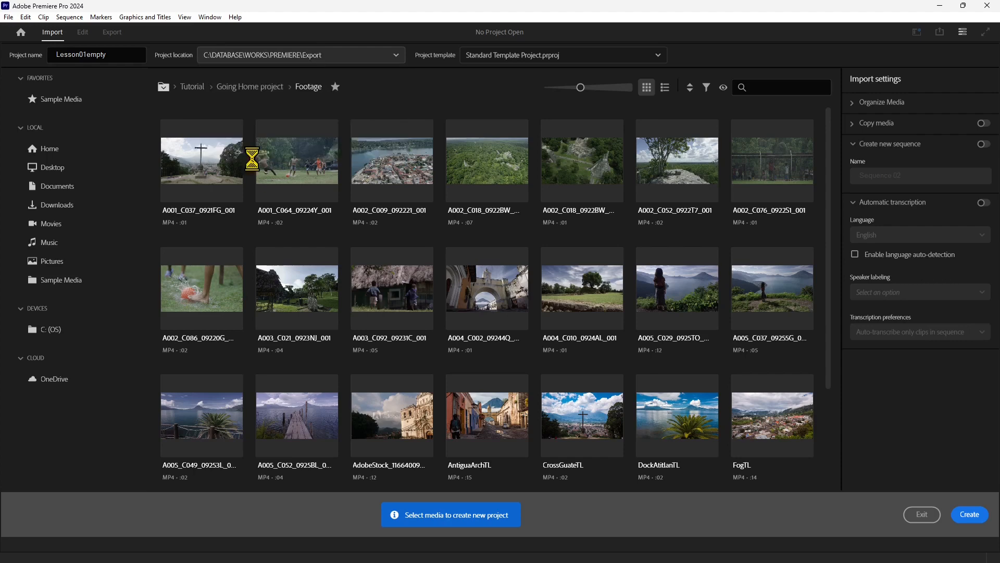
click(258, 52)
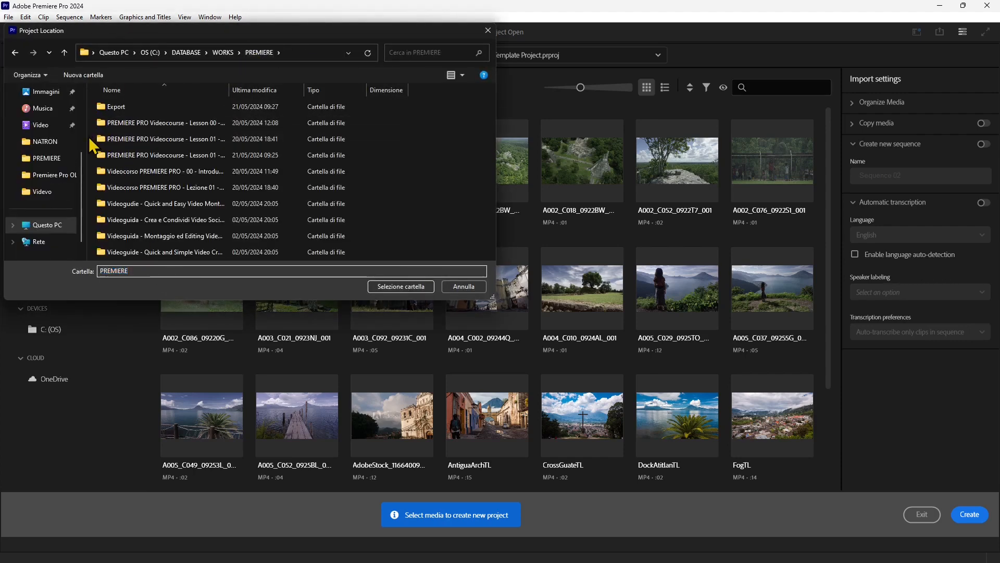
Create a folder named project inside the PREMIERE folder and choose it as the project location.
right_click(90, 140)
mouse_move(122, 224)
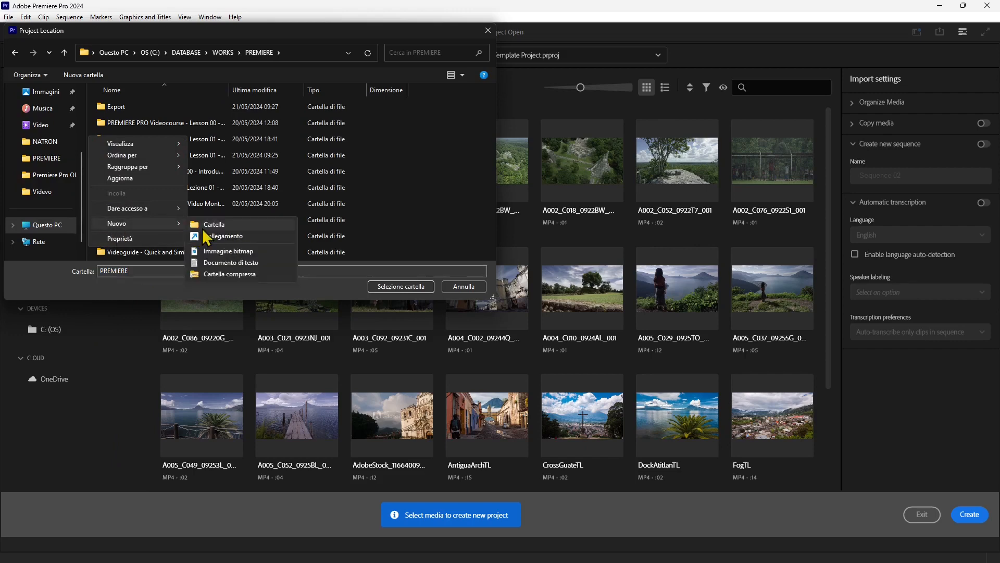
click(211, 225)
text(p)
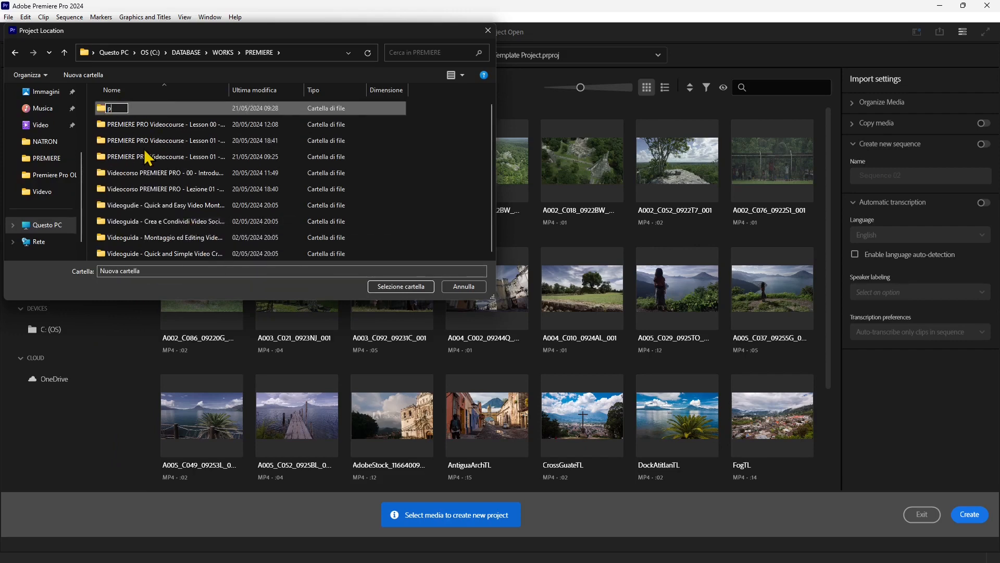
text(roject)
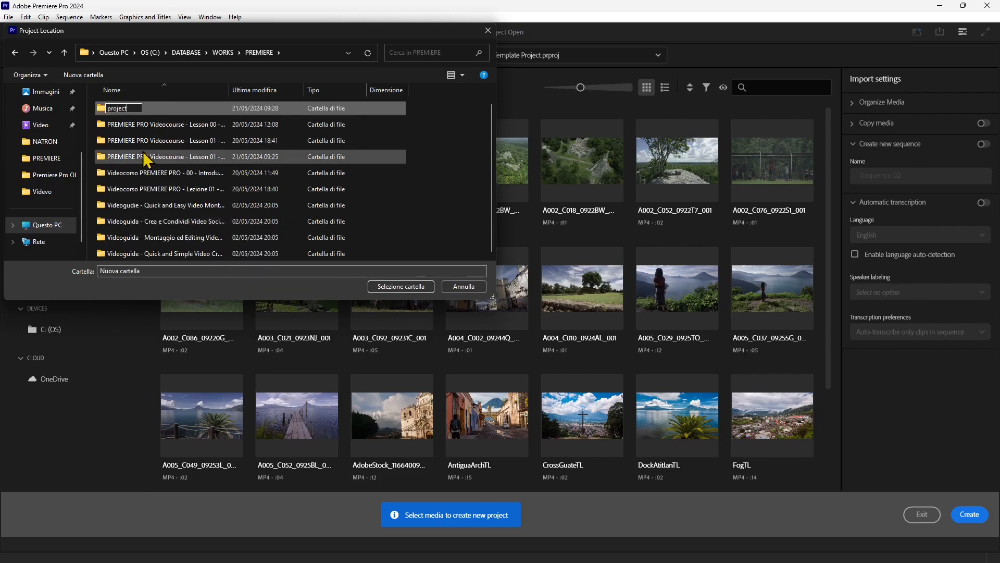
key(Return)
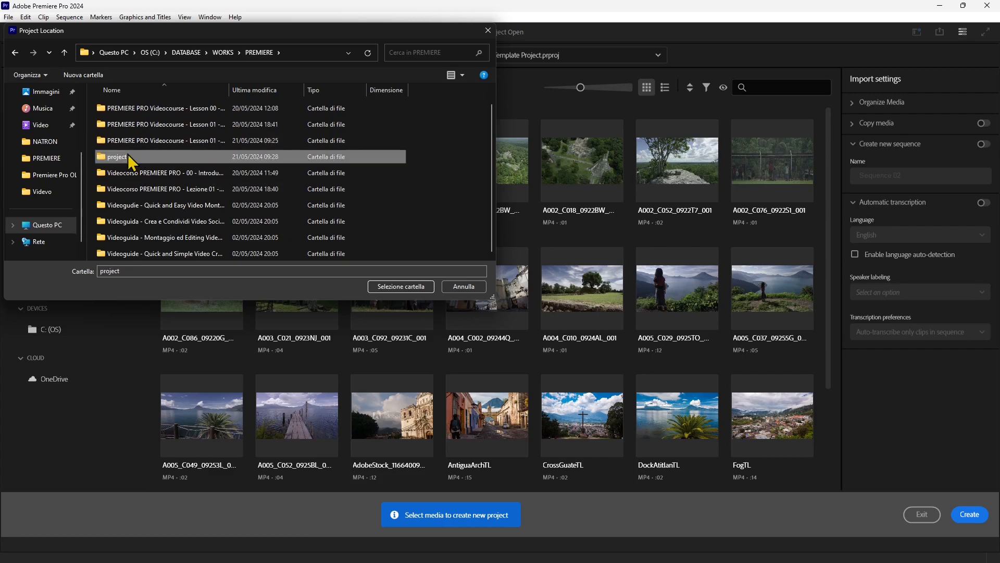
double_click(123, 162)
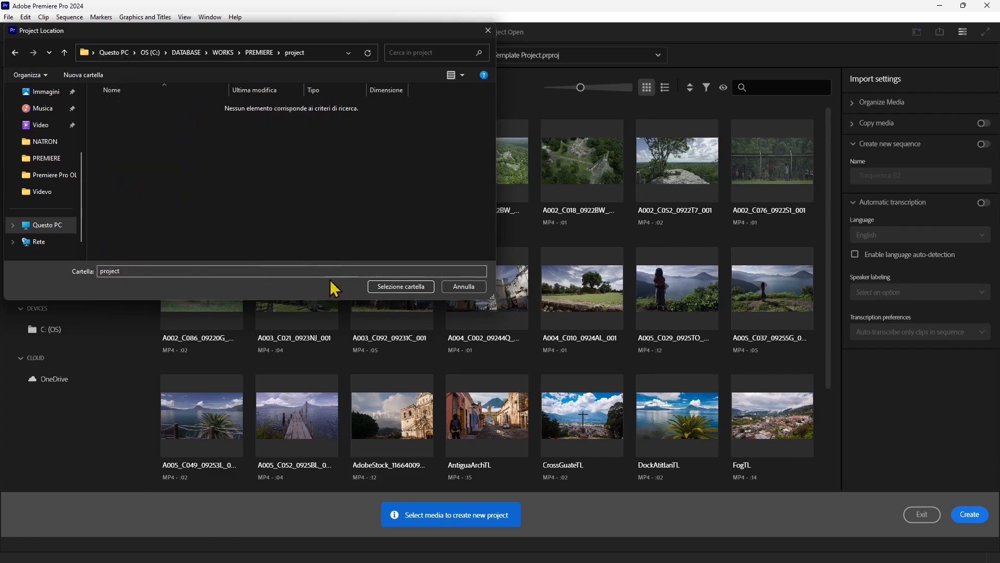
click(388, 286)
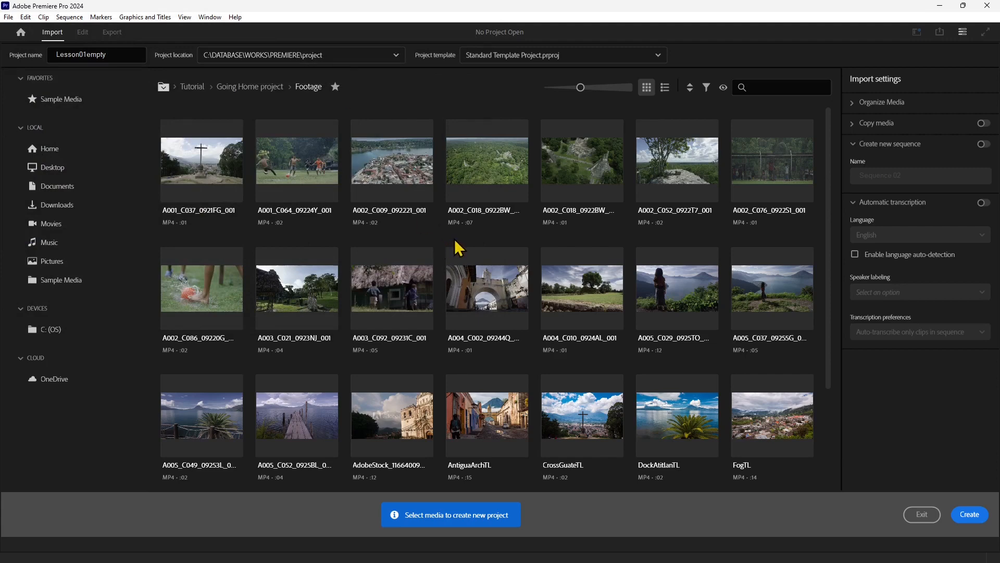
Try None as the project template, return to Standard Template Project.prproj and create the project without media.
click(486, 59)
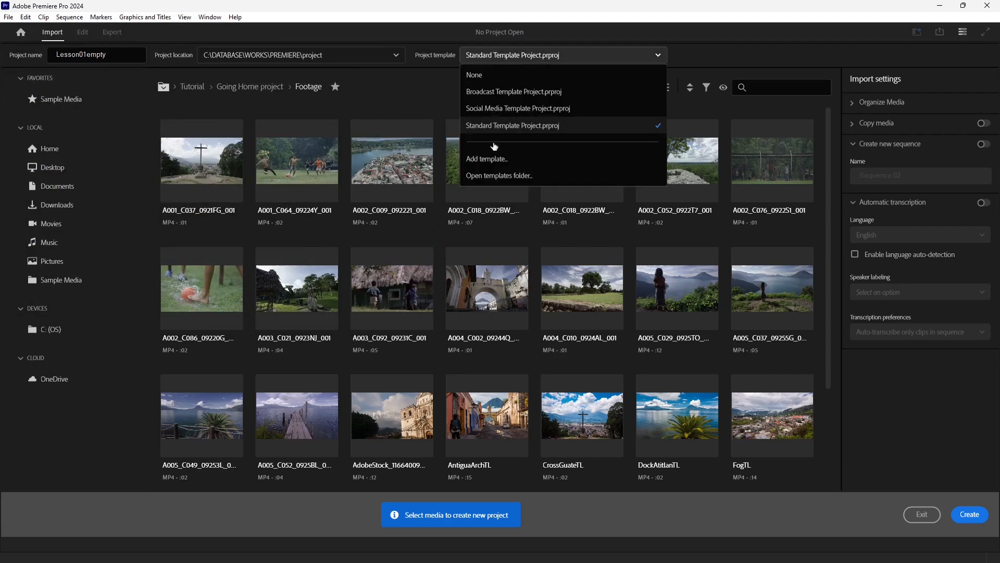
click(475, 75)
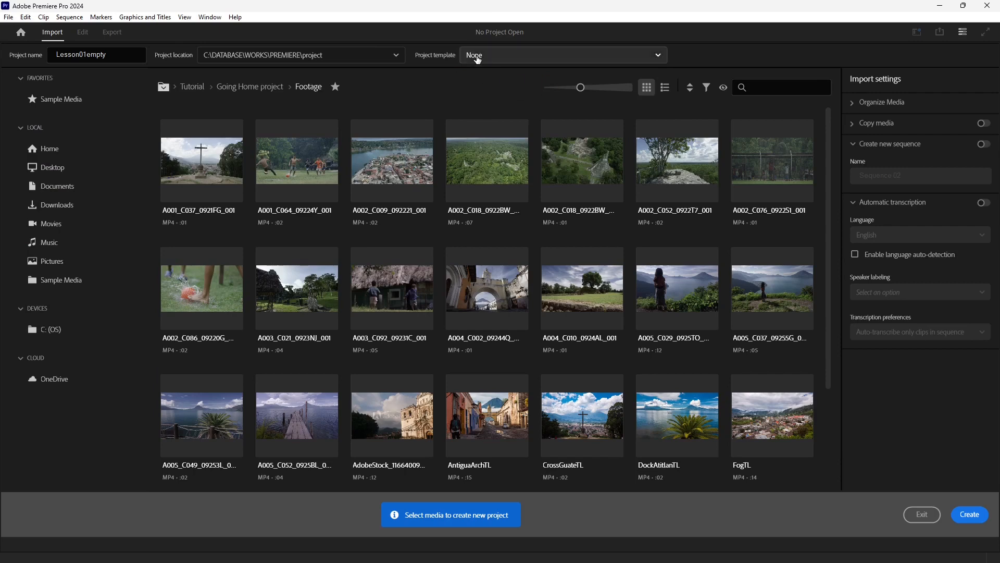
click(478, 60)
click(498, 124)
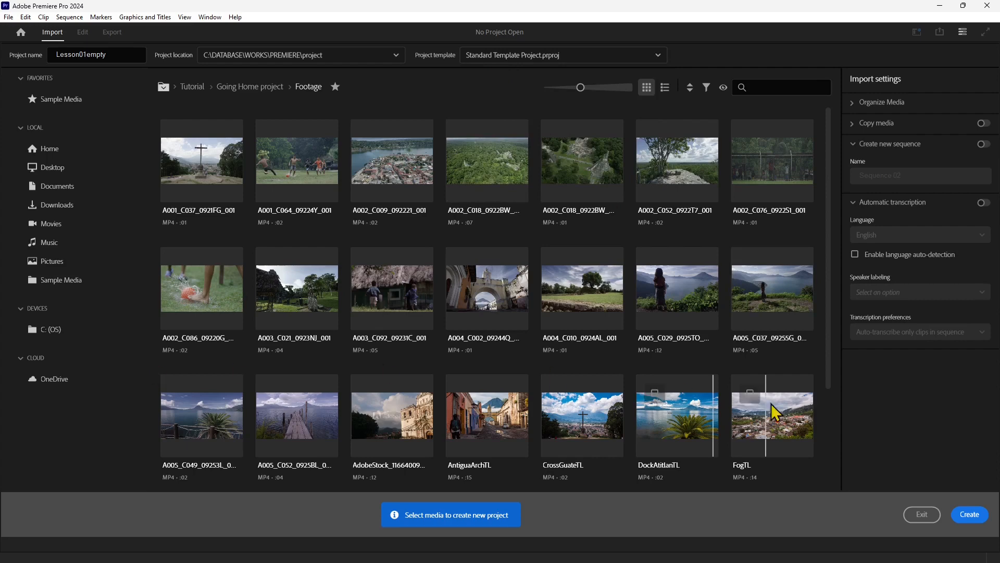
click(970, 514)
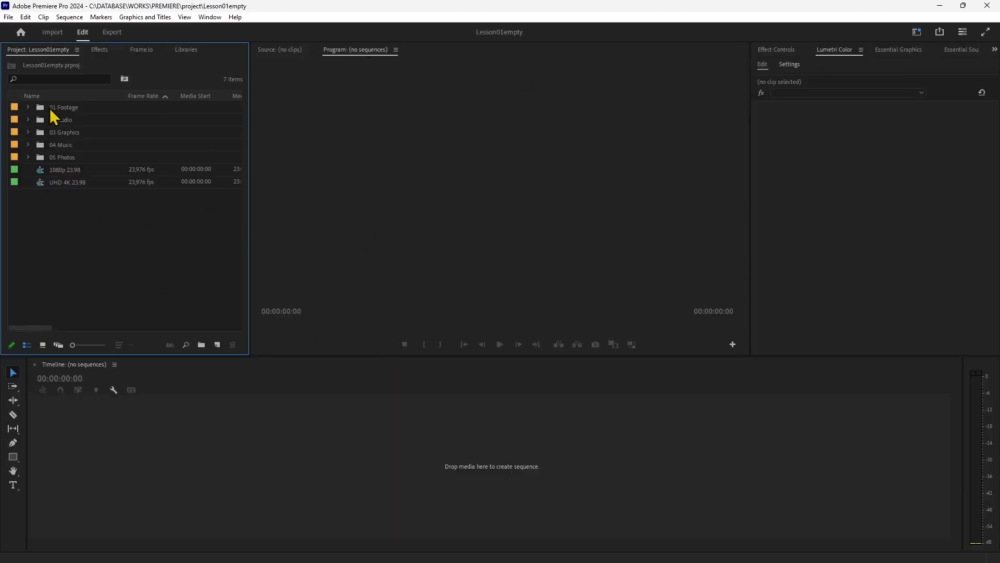
Select the 1080p 23.98 and UHD 4K 23.98 template sequences in turn, and clear the selection.
click(26, 108)
click(62, 171)
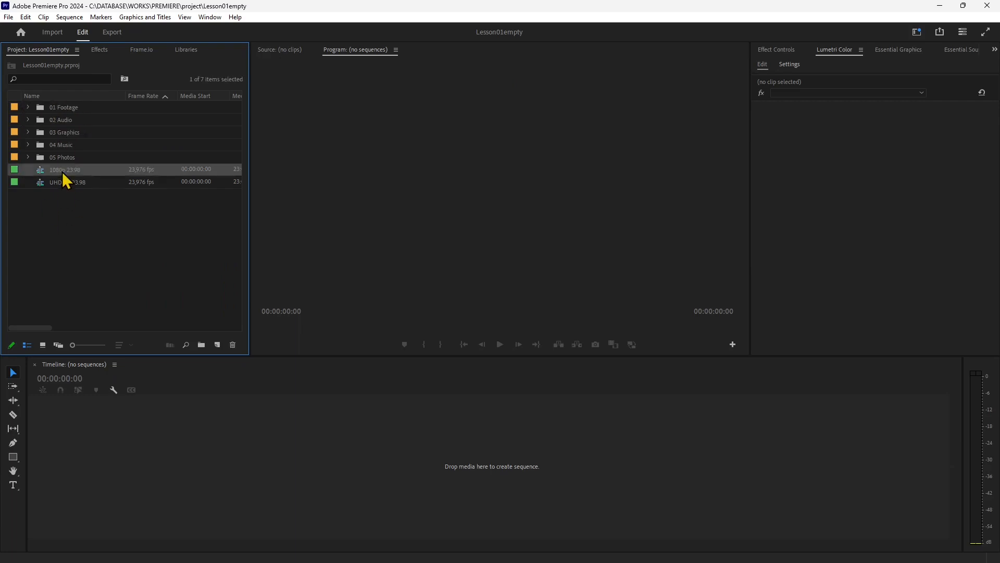
click(38, 183)
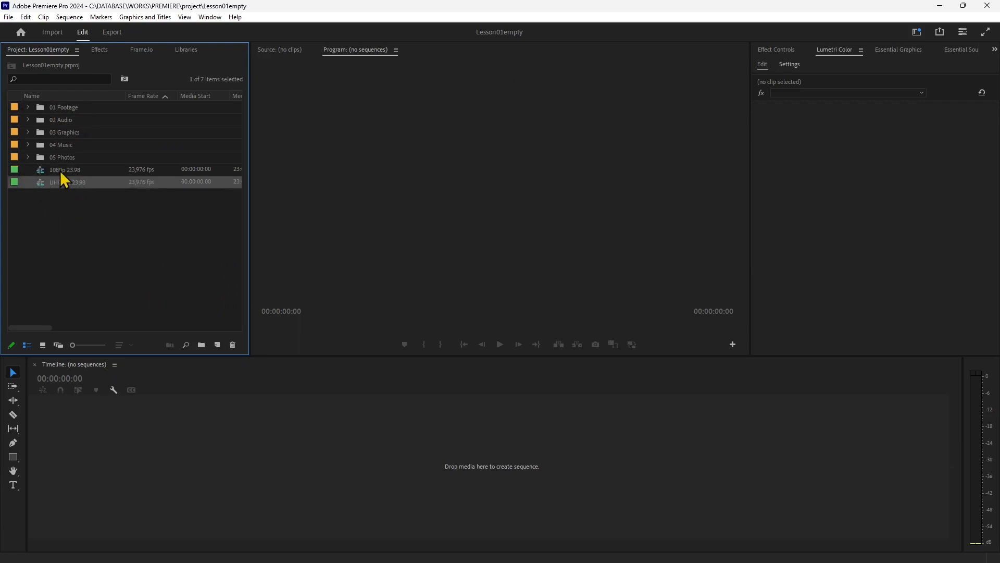
click(79, 195)
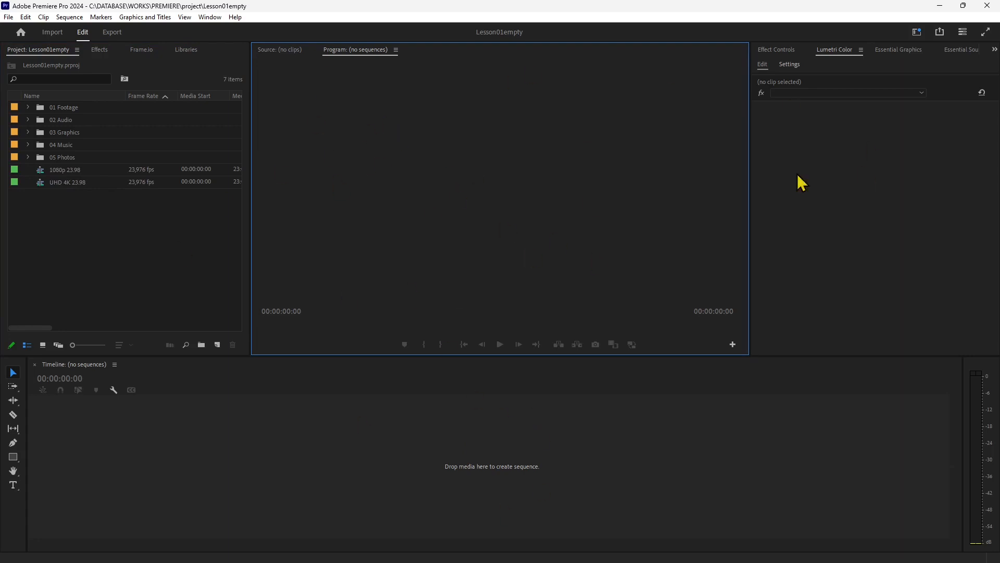
Make the Lumetri Color, Timeline, Program monitor and Project panels active in turn, ending on the Project panel.
click(875, 220)
click(324, 457)
click(112, 257)
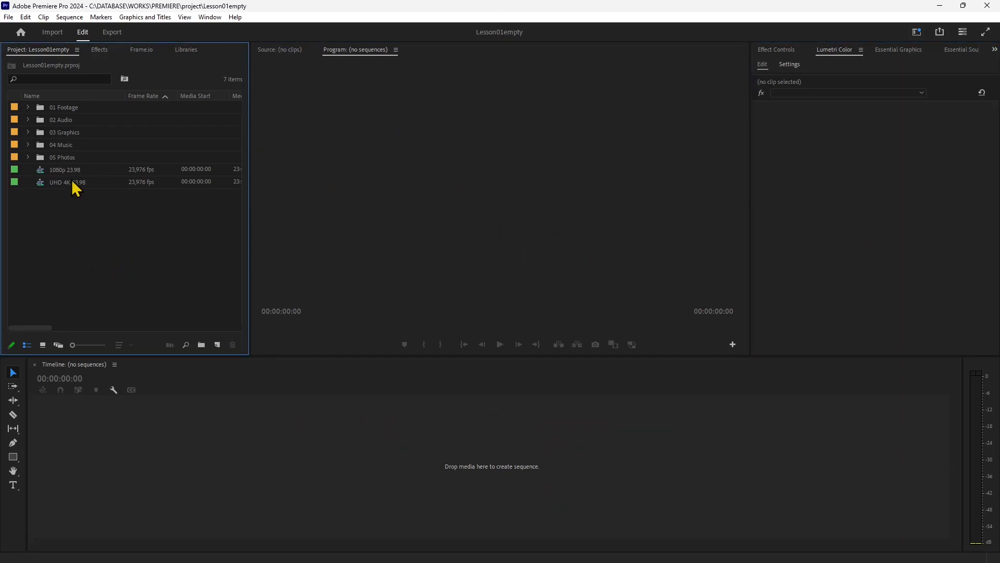
click(167, 447)
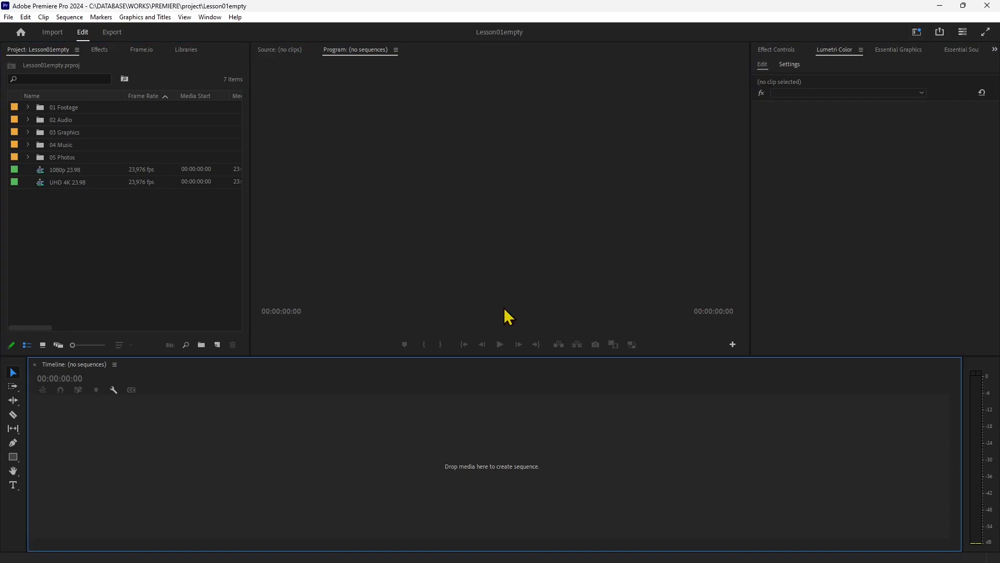
click(466, 227)
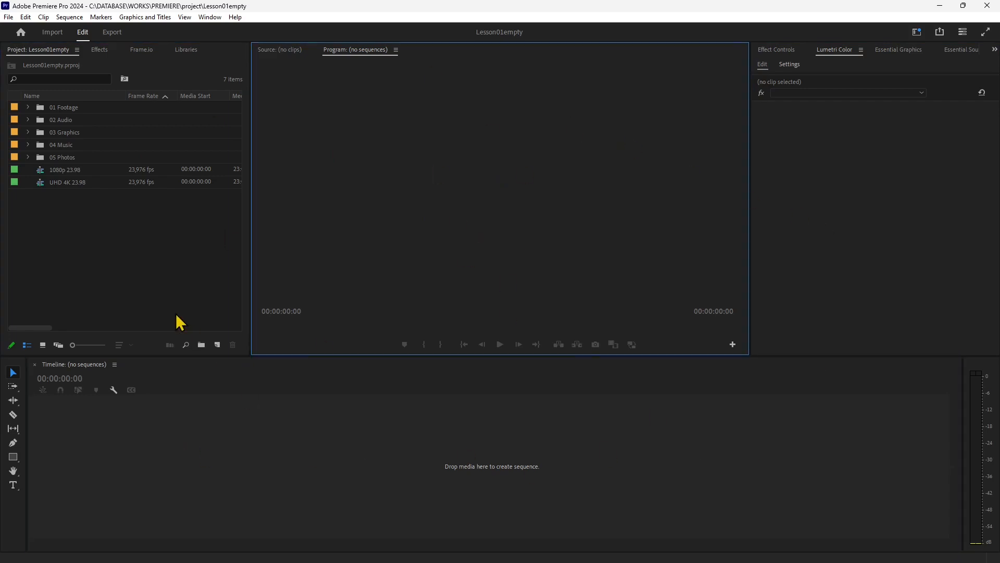
click(122, 277)
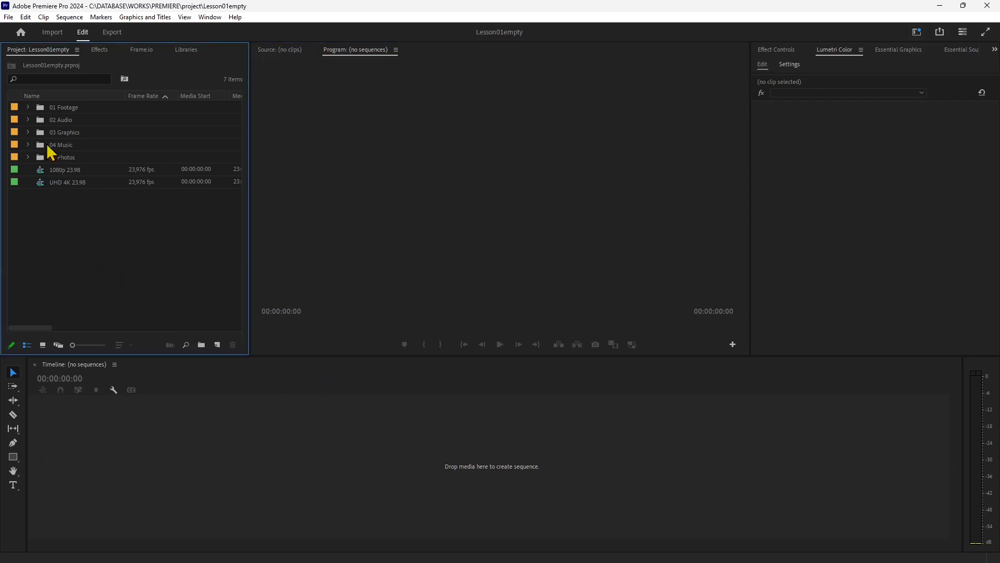
Open the recent project Lesson 01 interface from the Premiere Pro 24.0 documents folder.
click(9, 21)
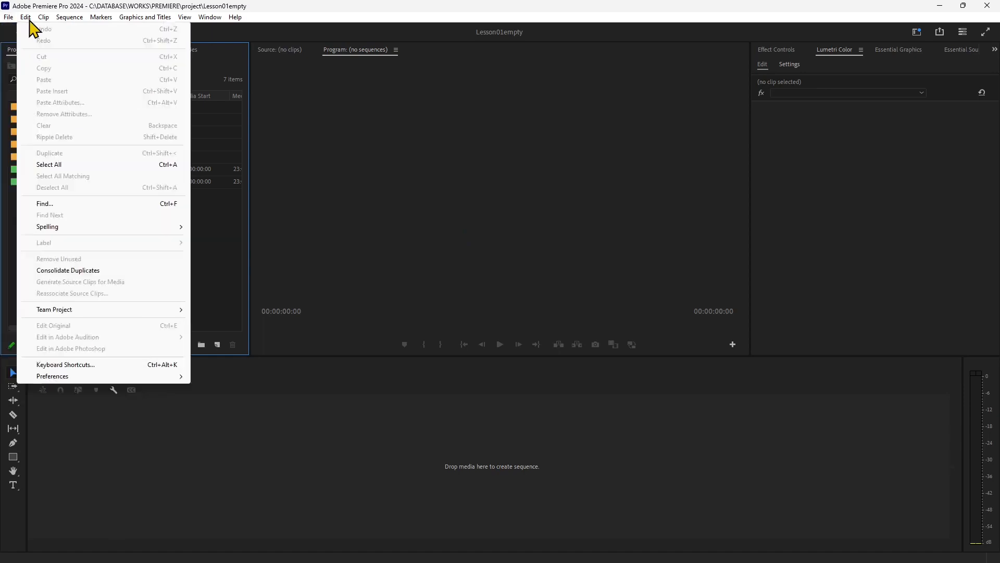
mouse_move(51, 24)
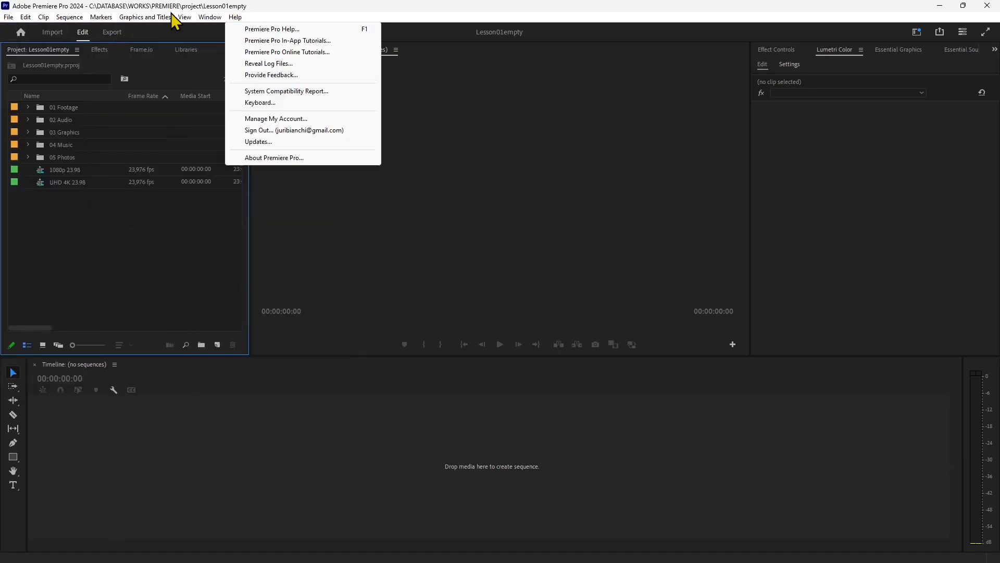
mouse_move(6, 23)
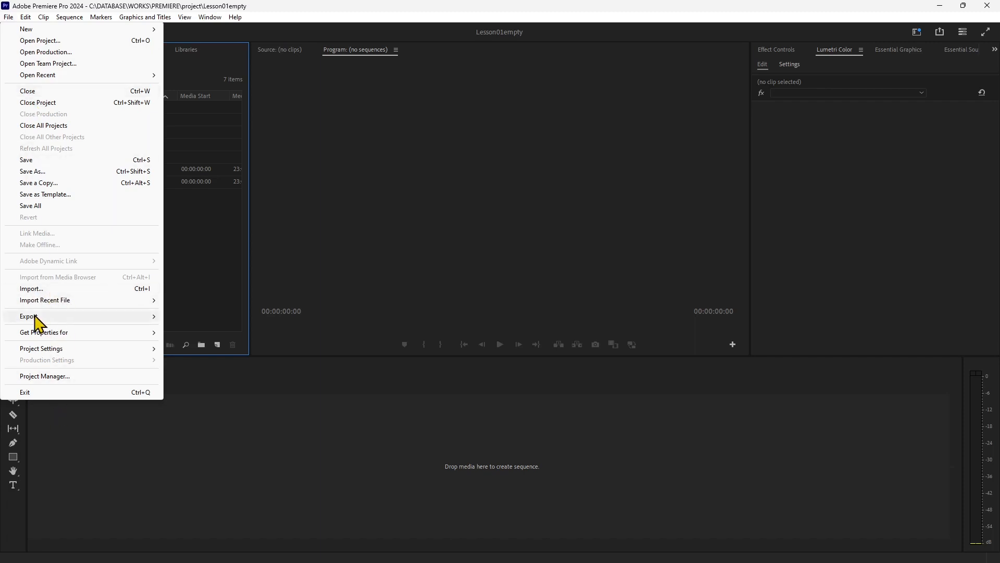
mouse_move(54, 319)
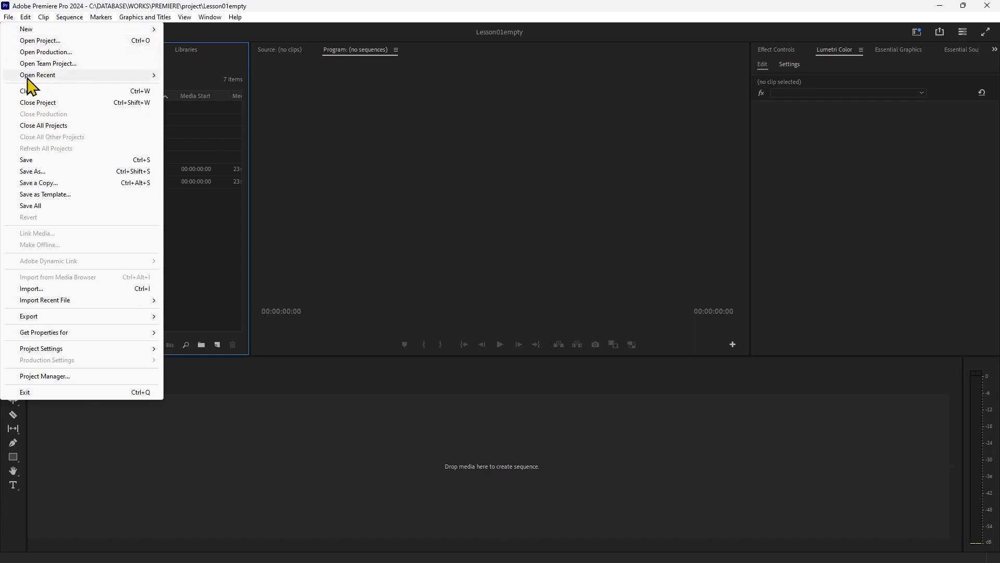
mouse_move(32, 77)
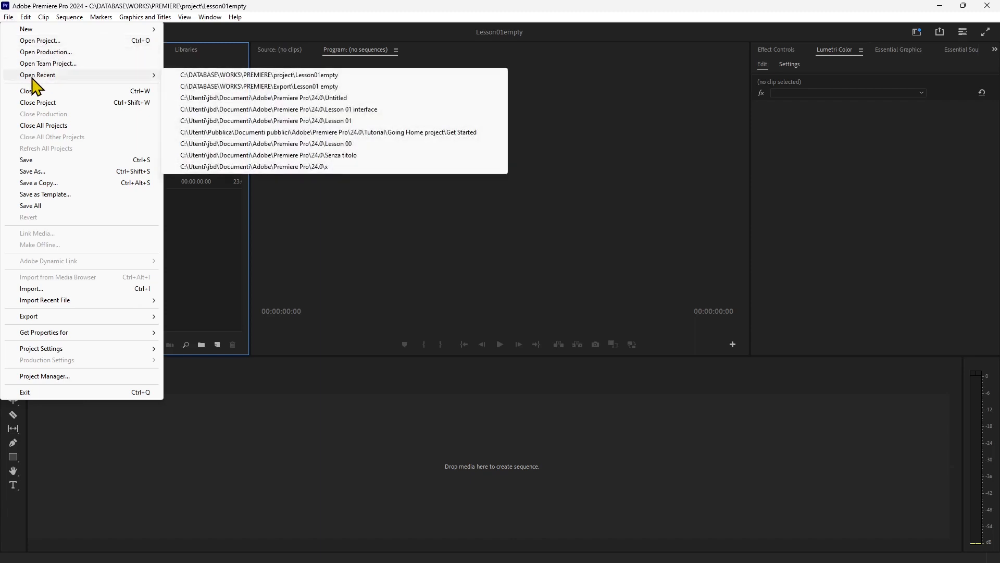
click(324, 111)
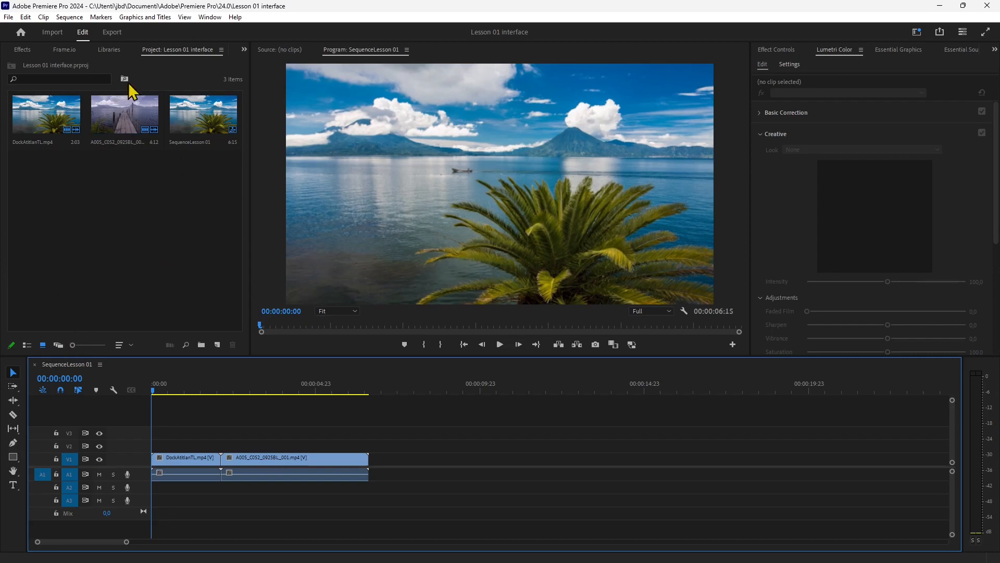
click(9, 16)
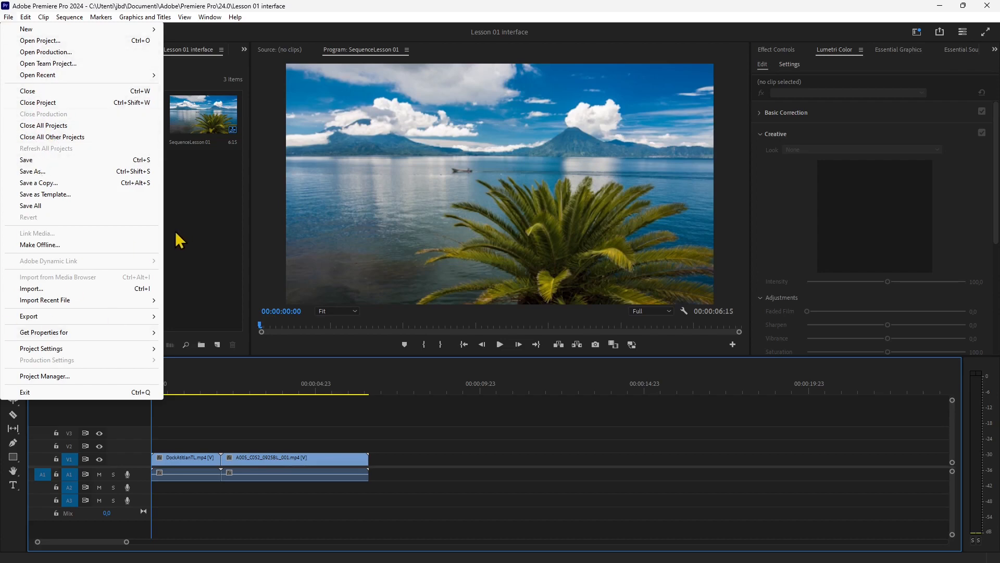
click(21, 231)
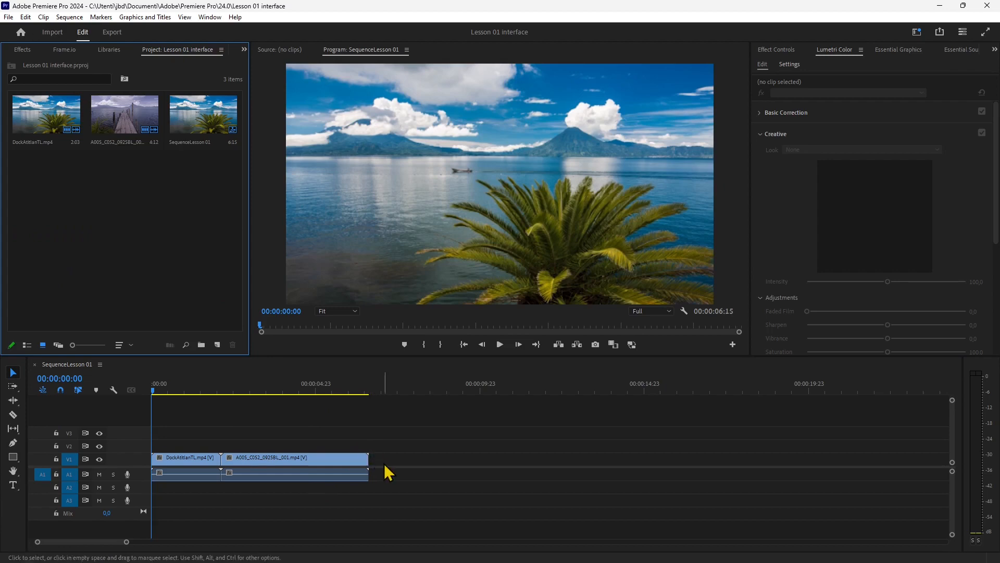
Trim the end of the second clip so the sequence ends at 00:00:04:01, and move the playhead to the cut at 00:00:02:03.
drag(367, 458, 283, 463)
click(210, 389)
drag(213, 397, 203, 422)
key(Down)
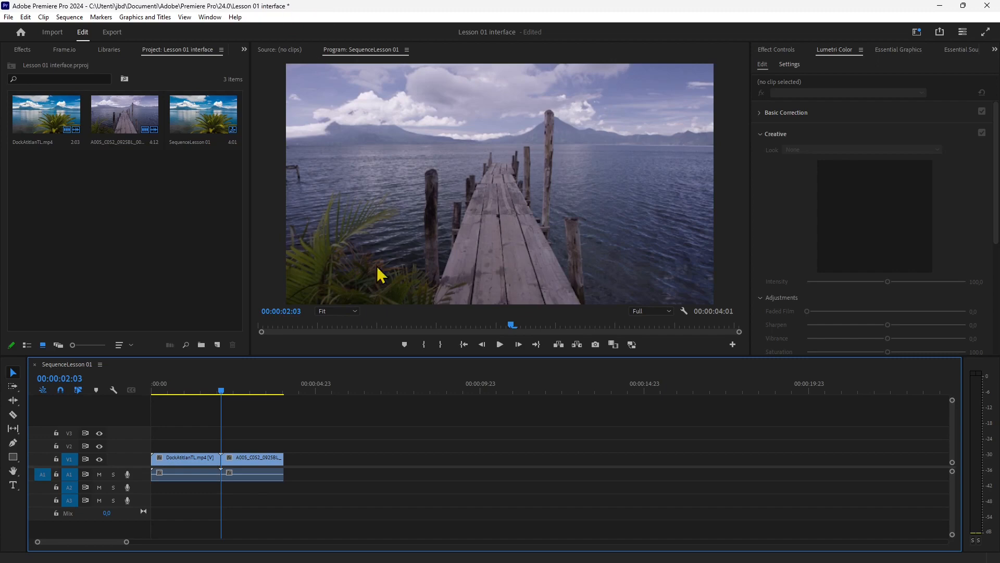
Save the edited Lesson 01 interface project under its existing name.
click(9, 16)
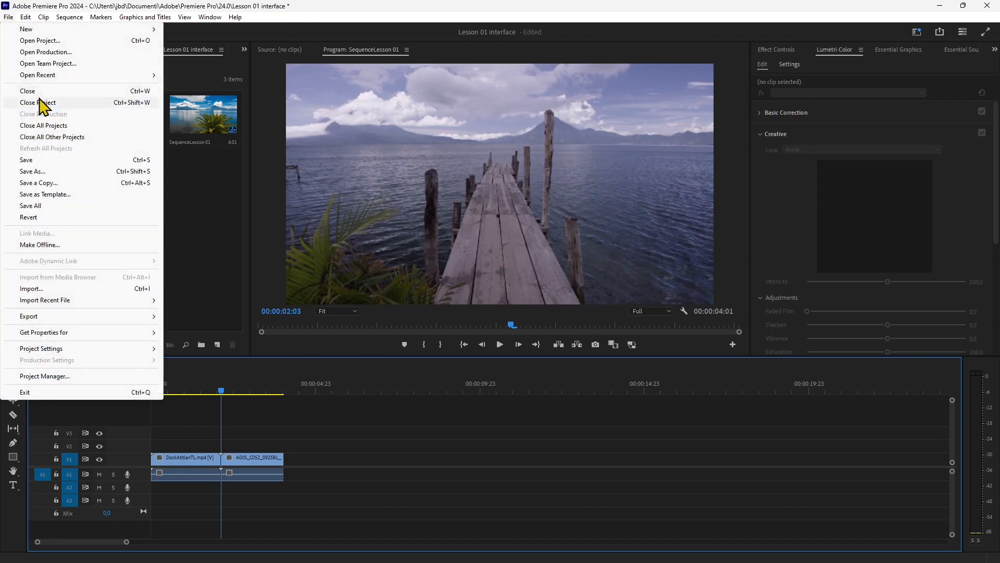
click(8, 17)
click(10, 19)
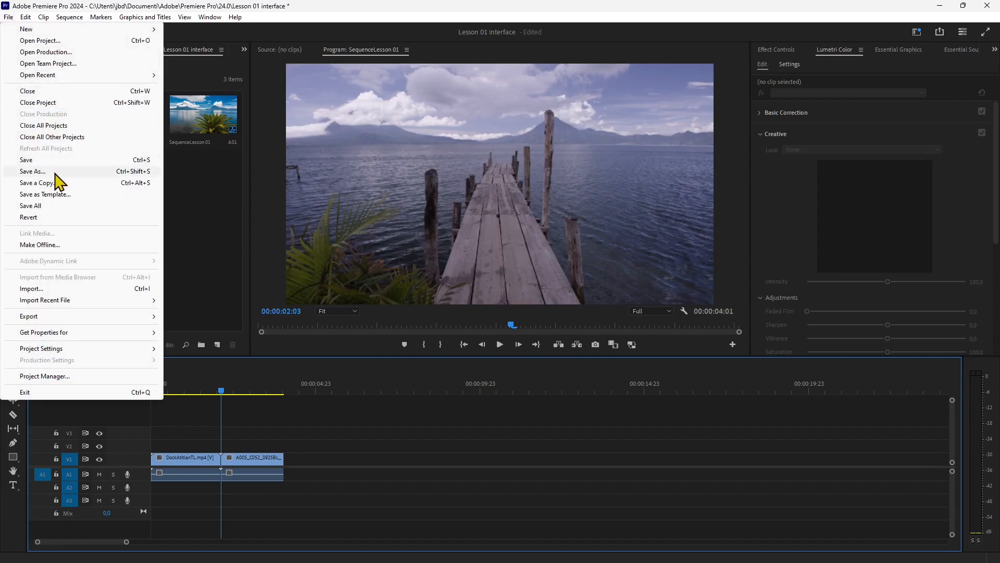
click(143, 162)
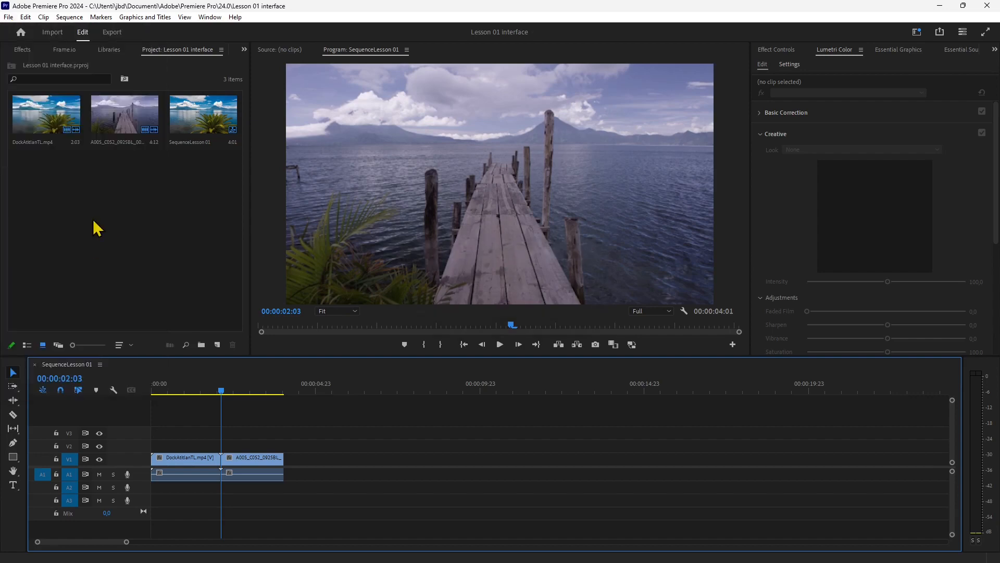
click(9, 17)
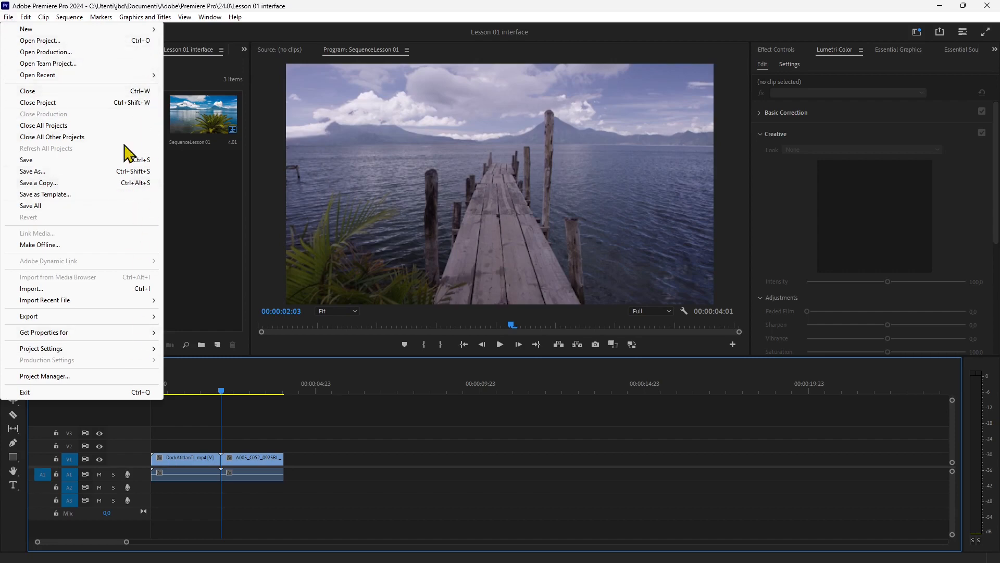
click(336, 2)
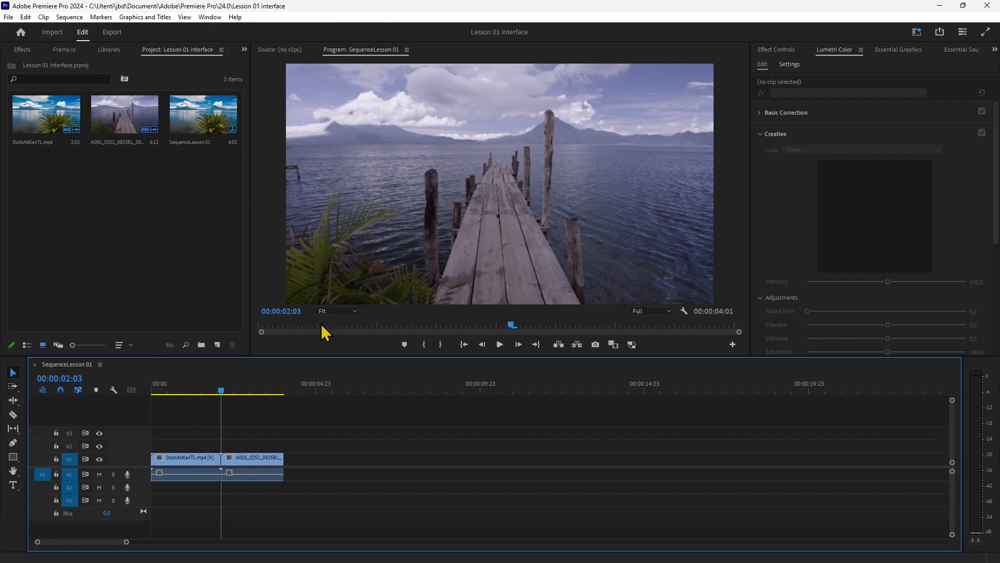
Set up the media file export of the sequence as Lesson 01b.mp4 in the PREMIERE Export folder.
click(112, 35)
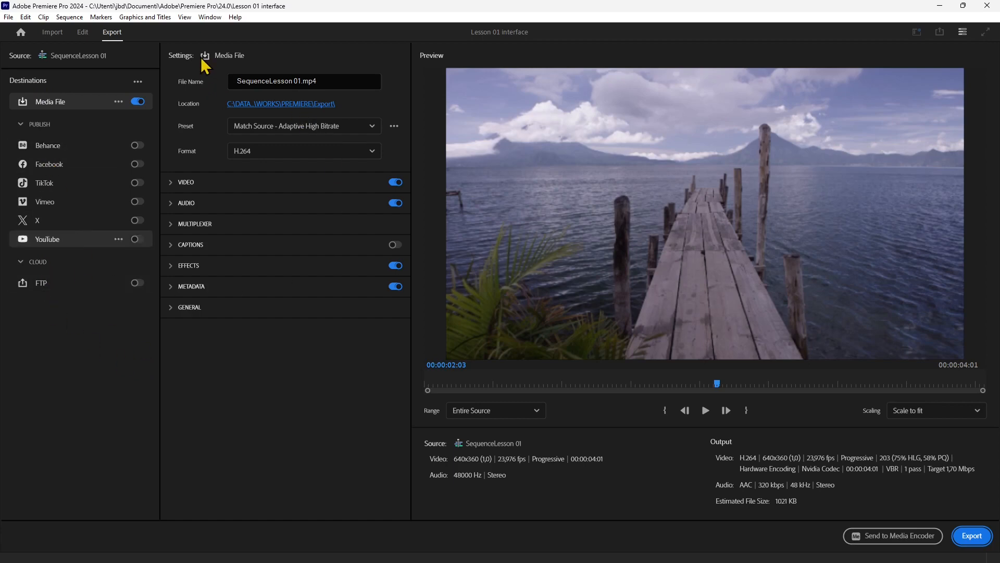
click(311, 81)
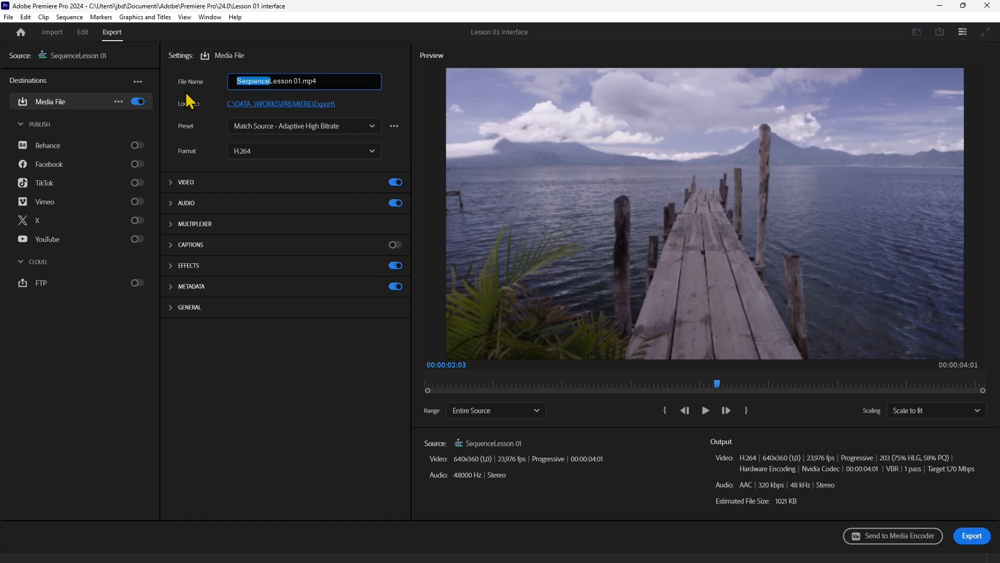
key(BackSpace)
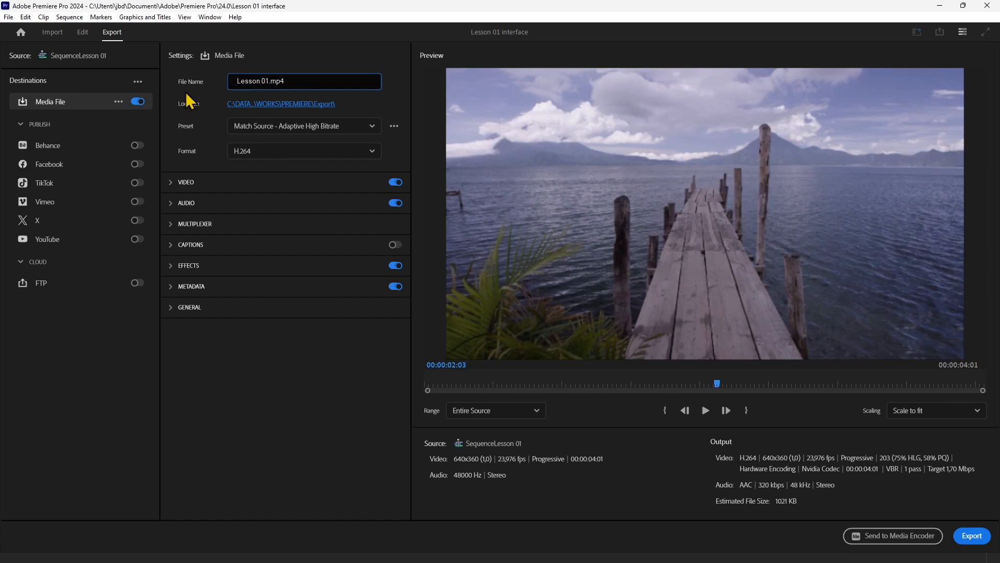
click(284, 105)
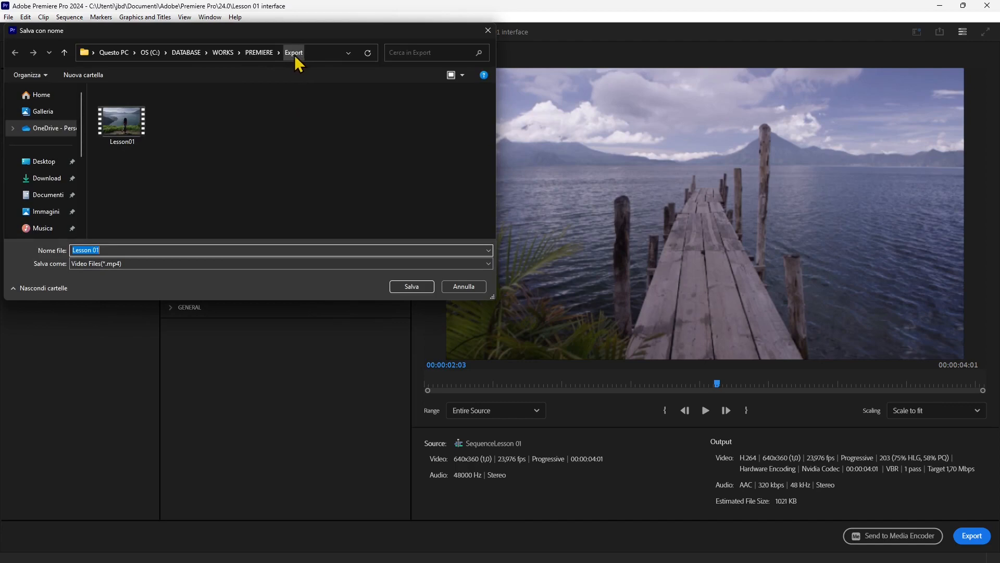
click(420, 291)
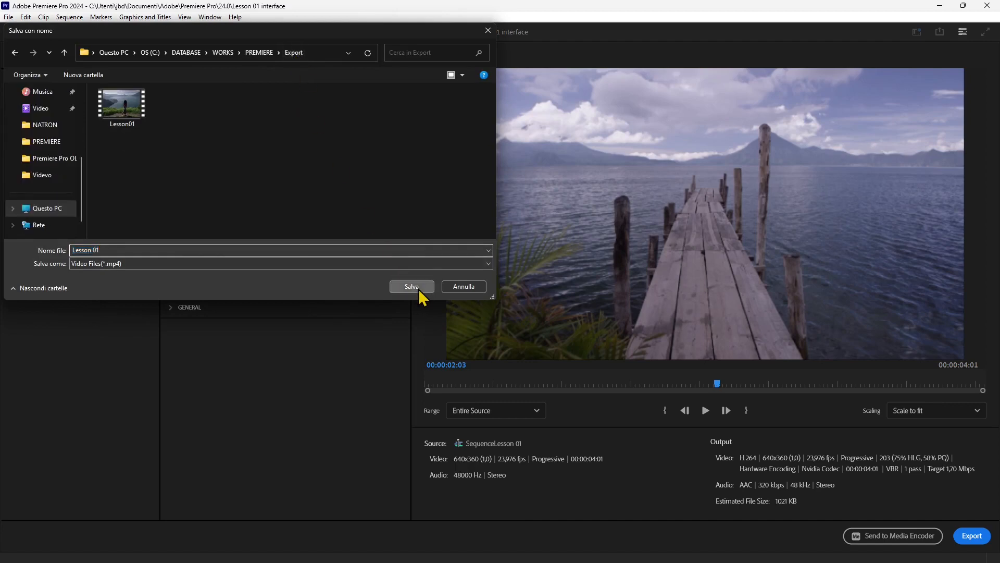
click(265, 82)
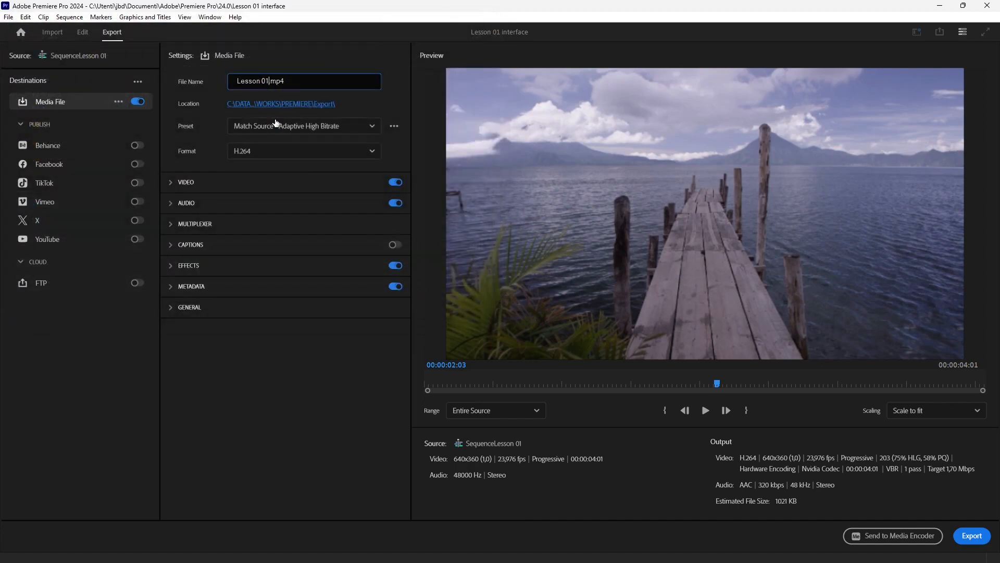
text(b)
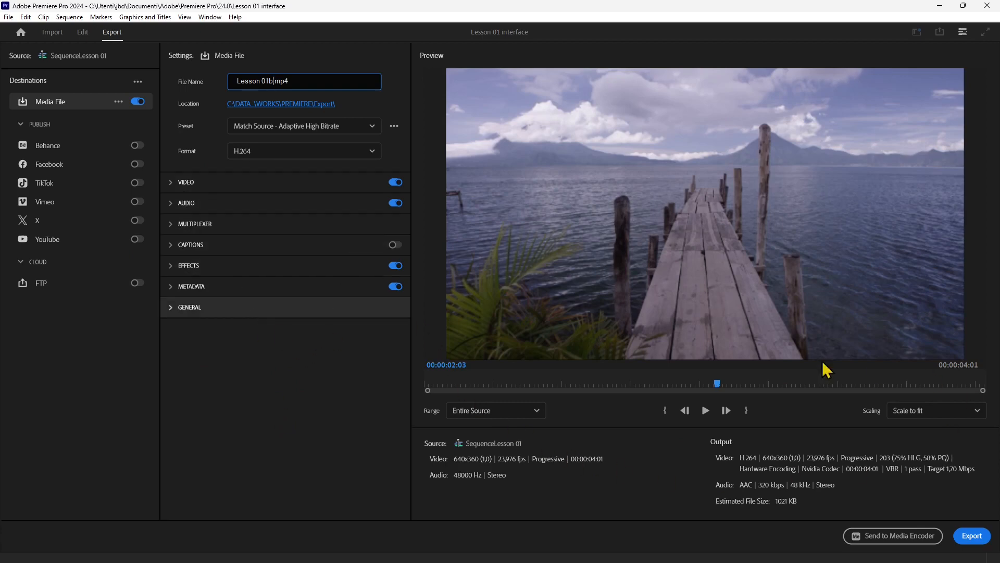
Export the entire sequence as H.264 with the Match Source - Adaptive High Bitrate preset, and open its entry in the event log.
drag(717, 386, 677, 384)
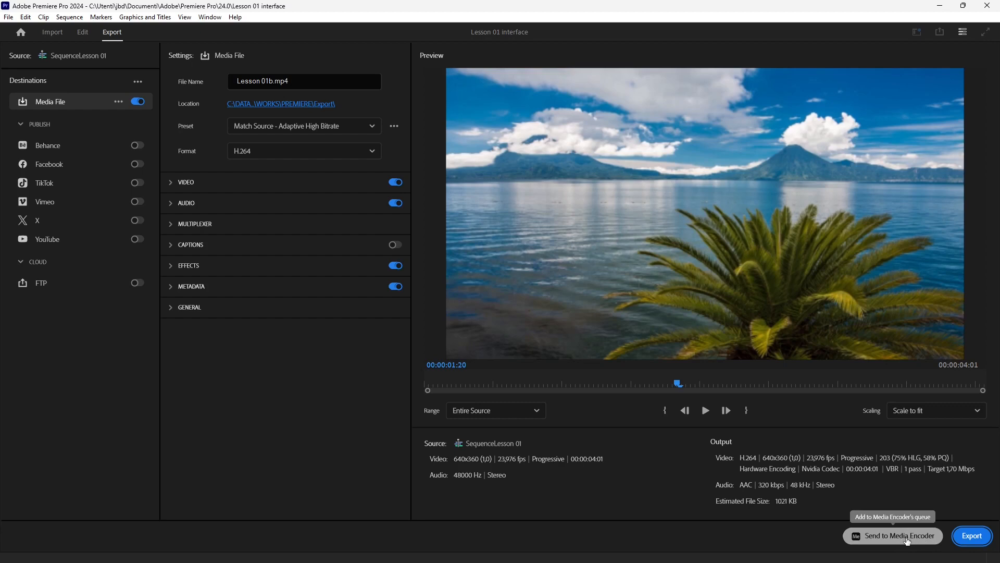
click(972, 536)
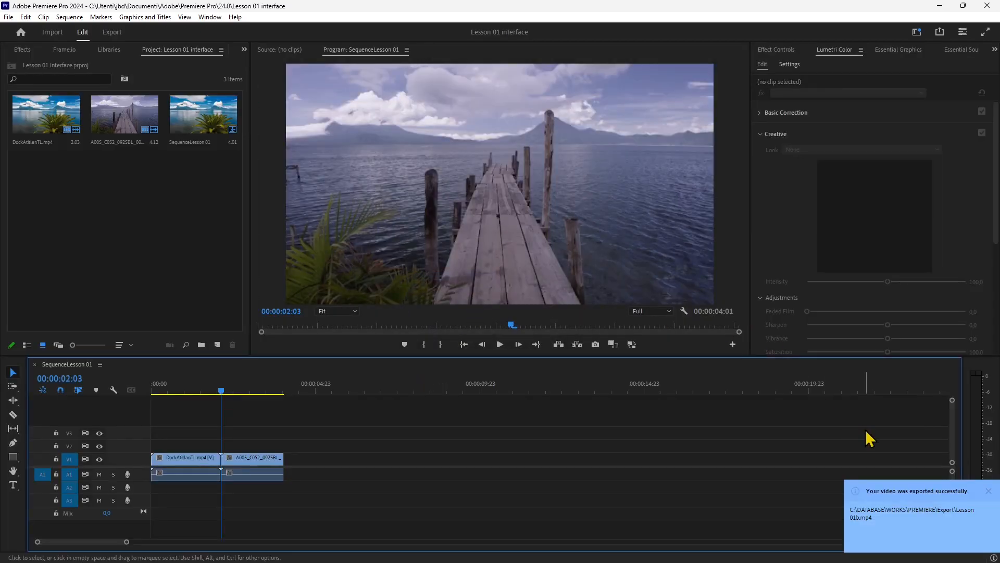
click(893, 518)
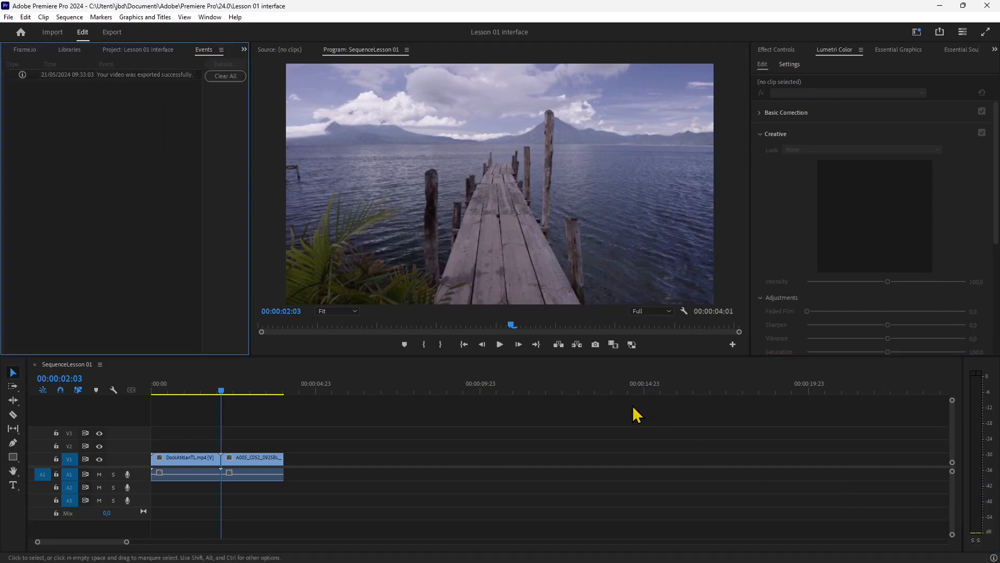
Move the playhead to 00:00:01:12, and undo and redo the end trim of the second clip.
drag(221, 392, 201, 408)
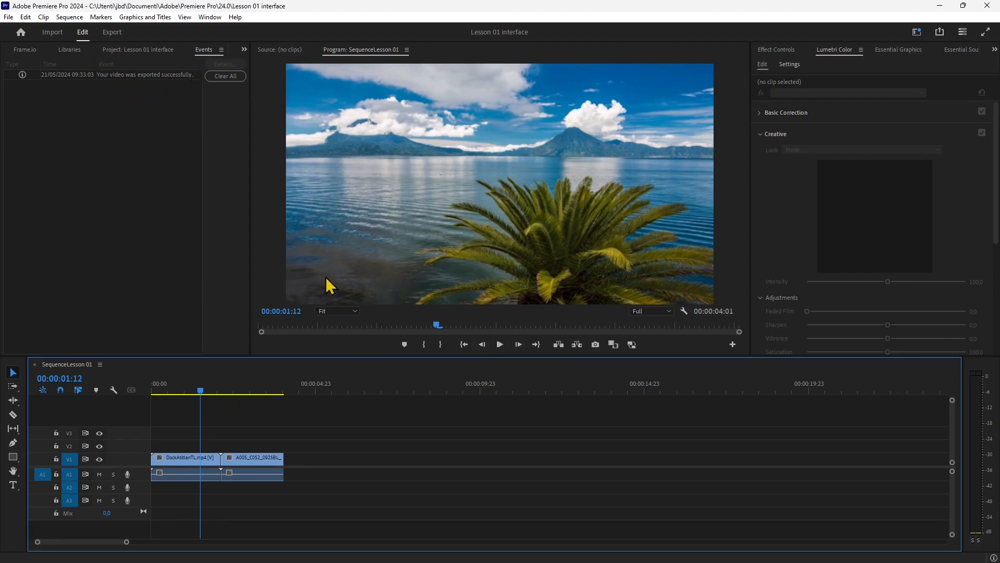
click(9, 18)
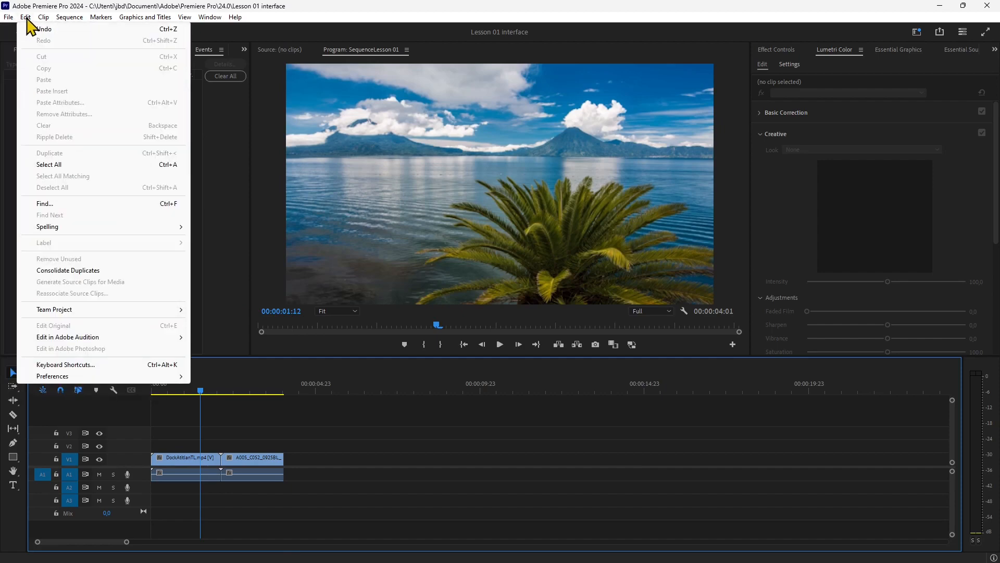
mouse_move(29, 21)
click(168, 32)
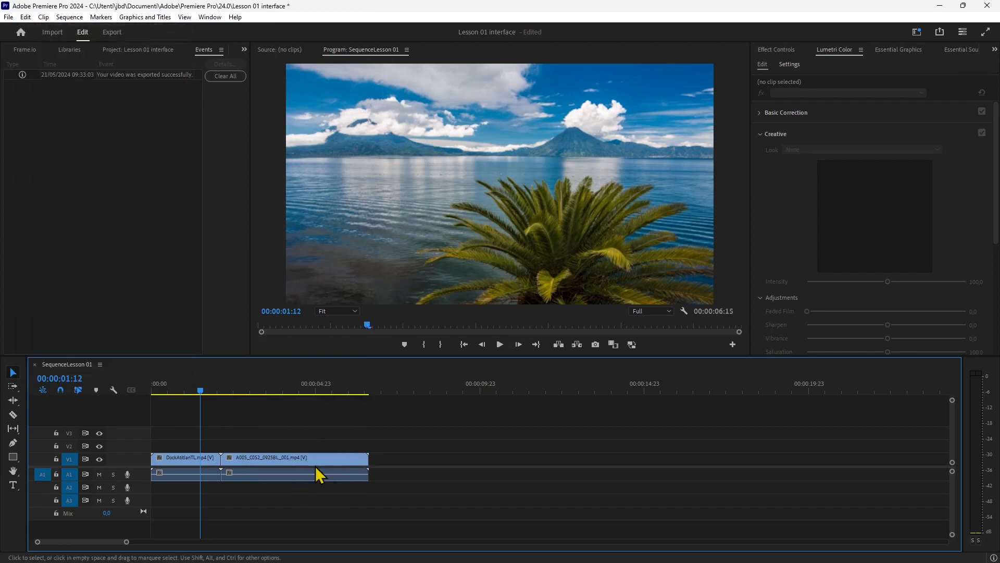
click(27, 17)
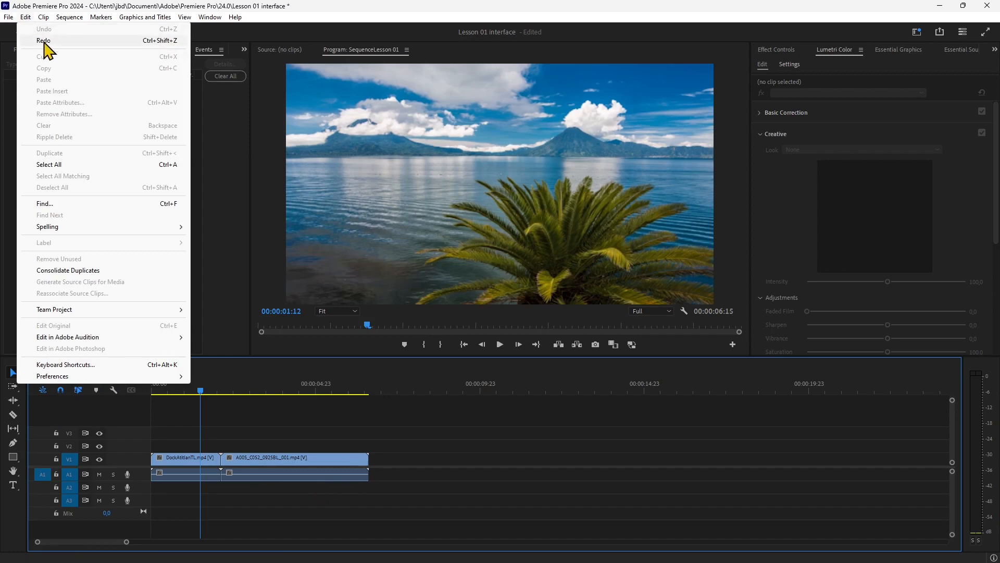
click(76, 41)
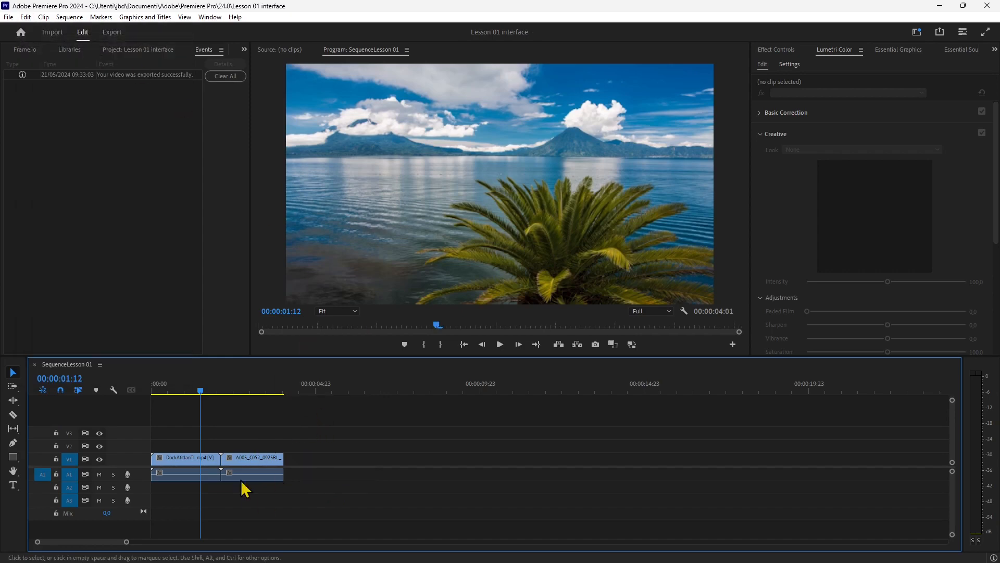
Select the second clip in the timeline, A005_C052_0925BL_001.mp4, and check which editing commands are available for it.
click(24, 20)
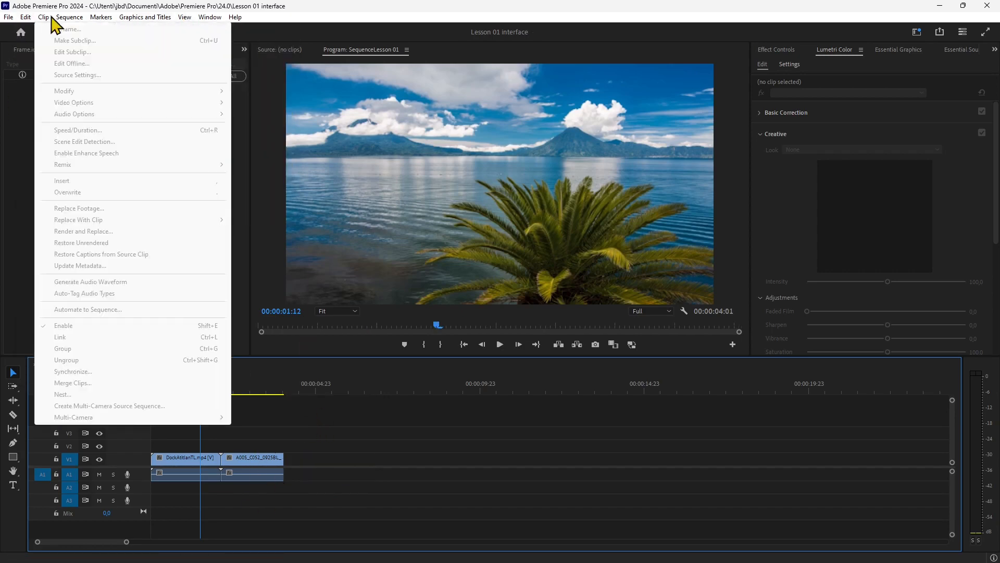
click(306, 471)
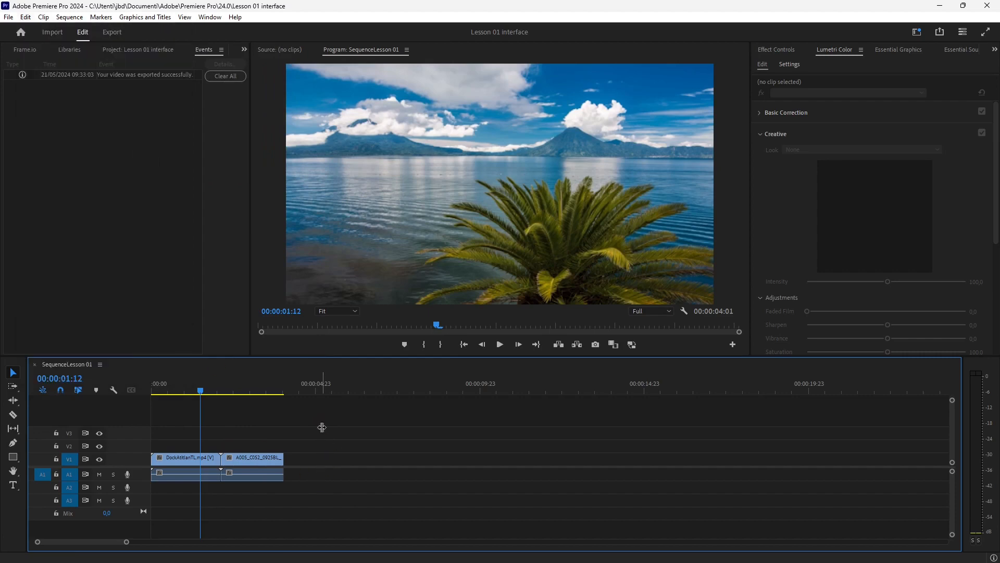
click(251, 457)
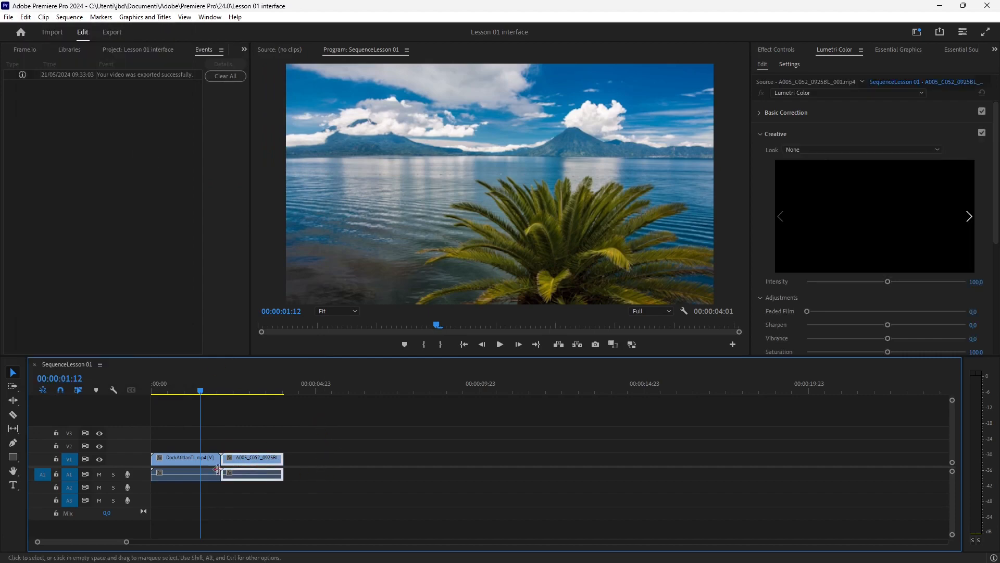
click(31, 17)
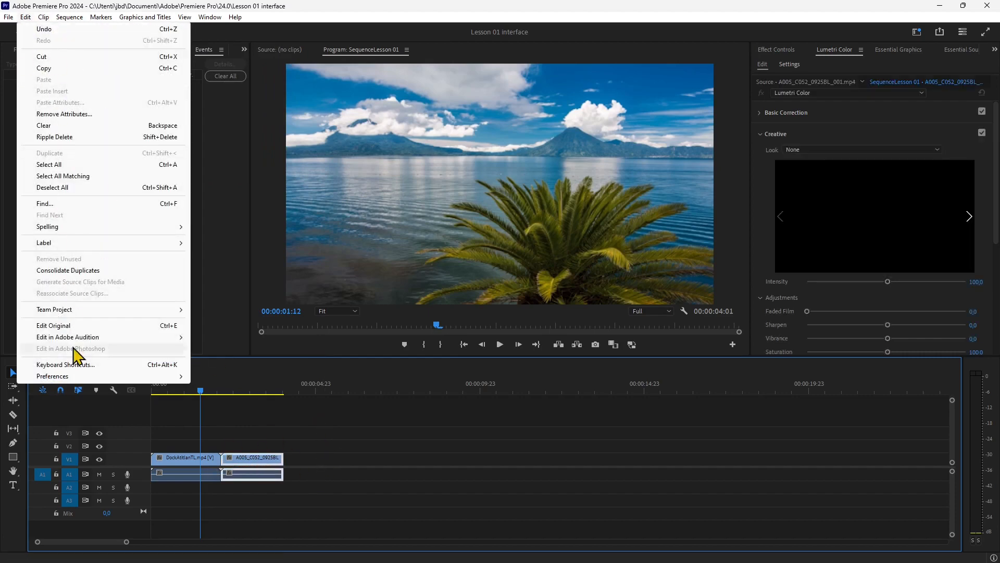
click(52, 166)
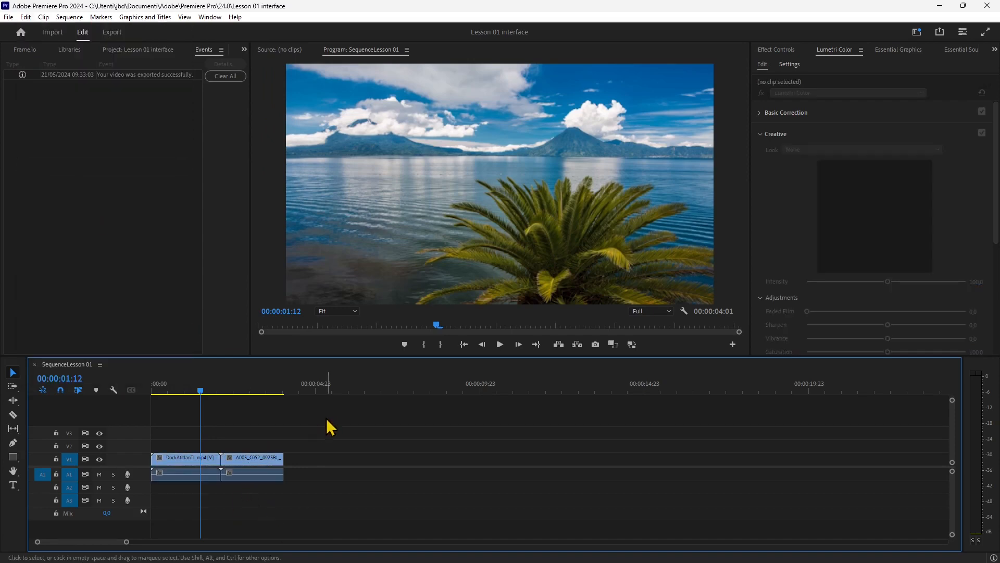
Examine the keyboard shortcut assignments of the Adobe Premiere Pro Default preset and close them unchanged.
click(26, 19)
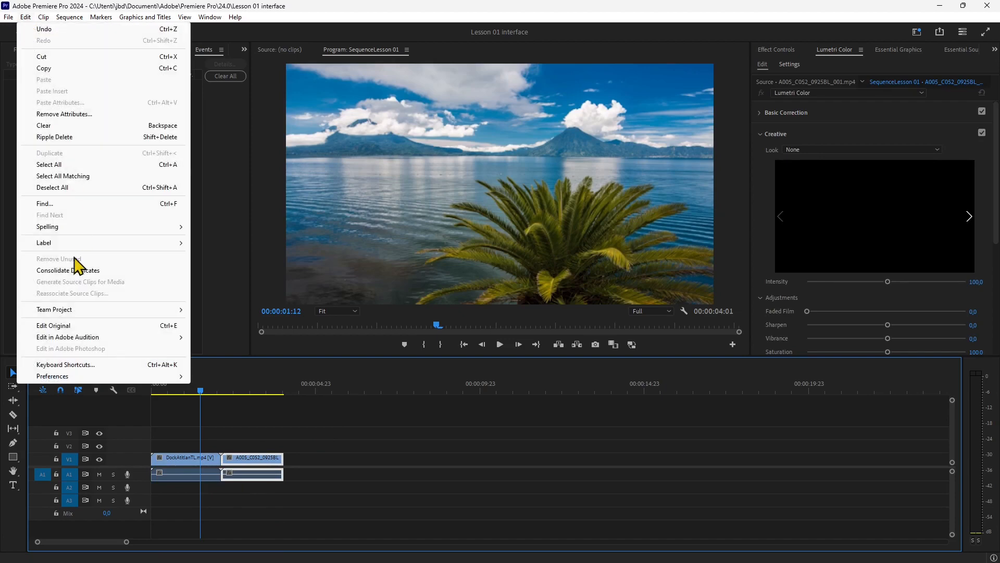
mouse_move(81, 340)
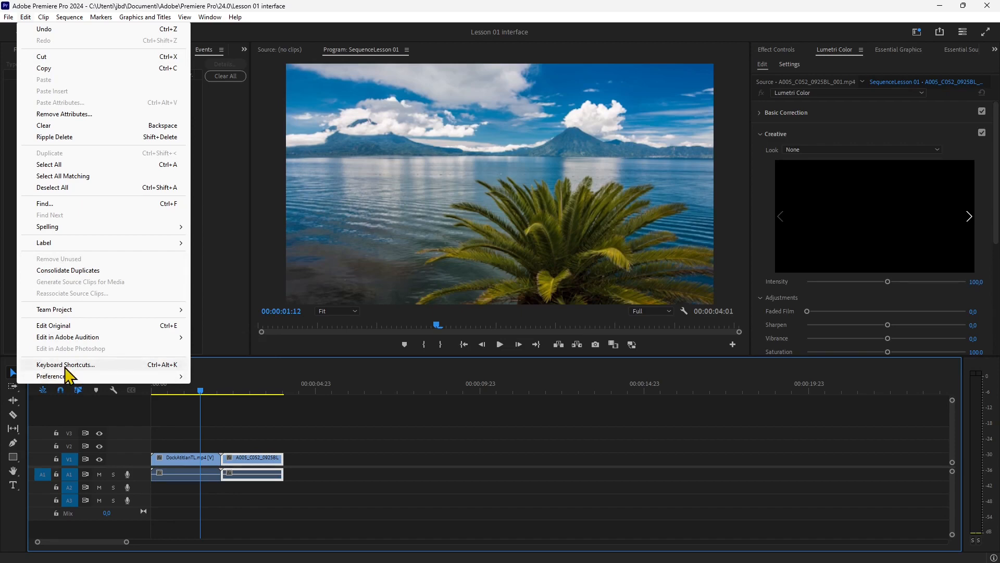
click(63, 364)
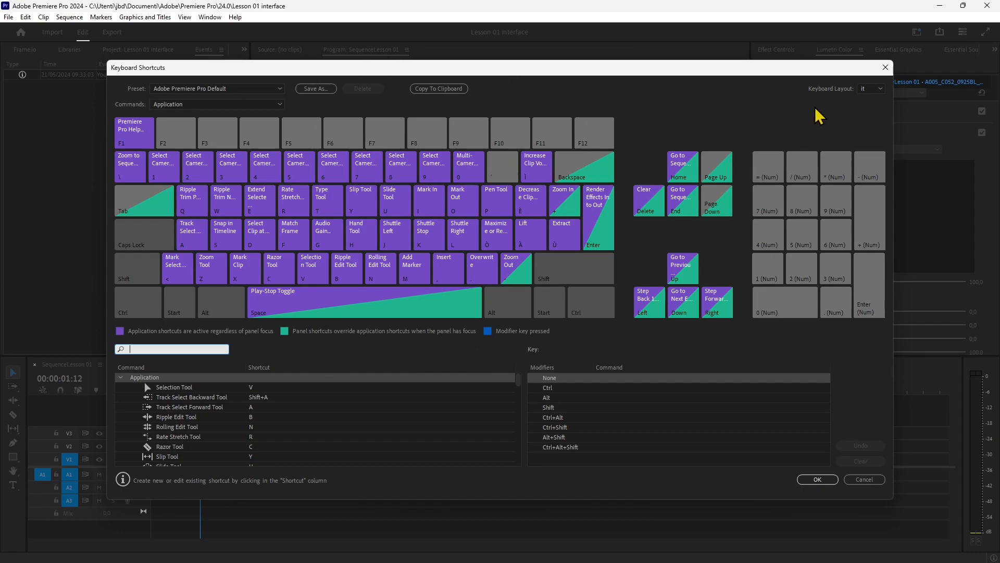
click(885, 67)
In the Appearance preferences, try a lighter brightness and restore its default, set interactive controls fully lighter, and darken the focus indicators.
click(25, 17)
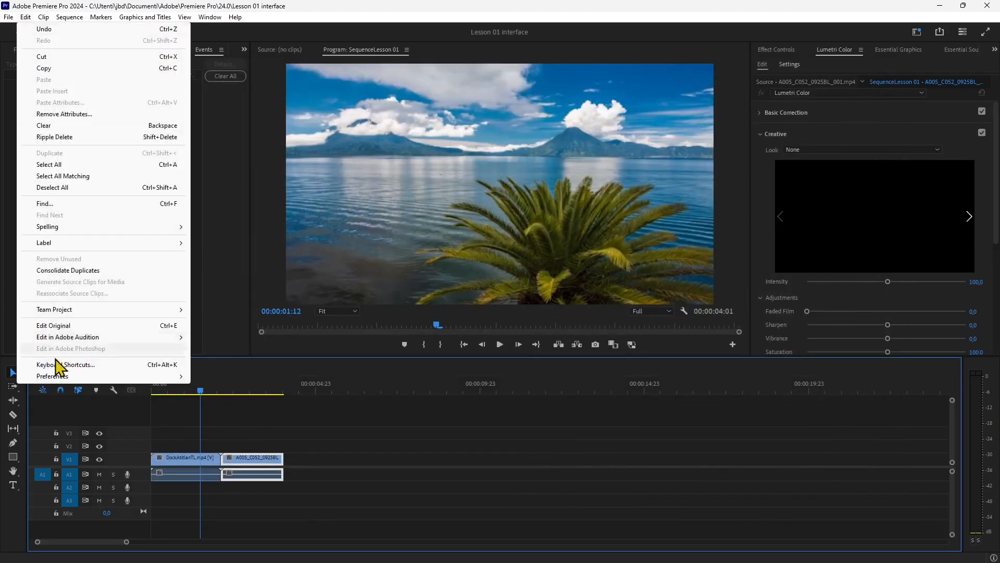
mouse_move(52, 377)
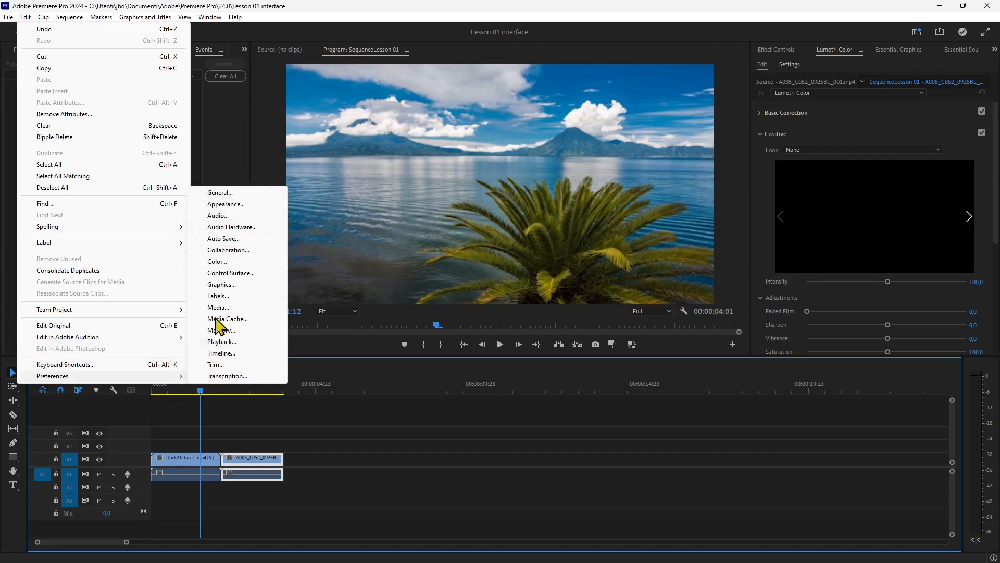
click(215, 194)
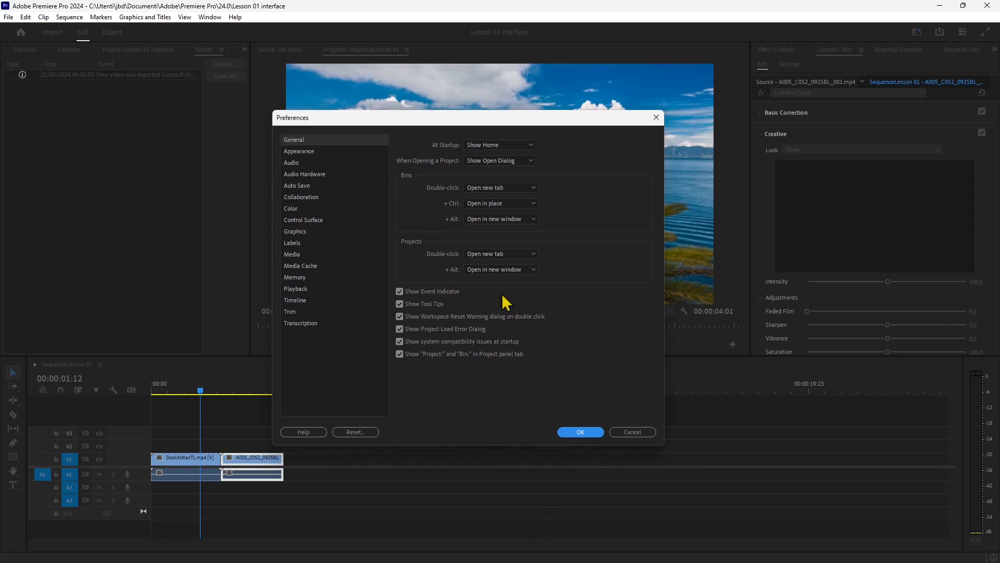
click(294, 154)
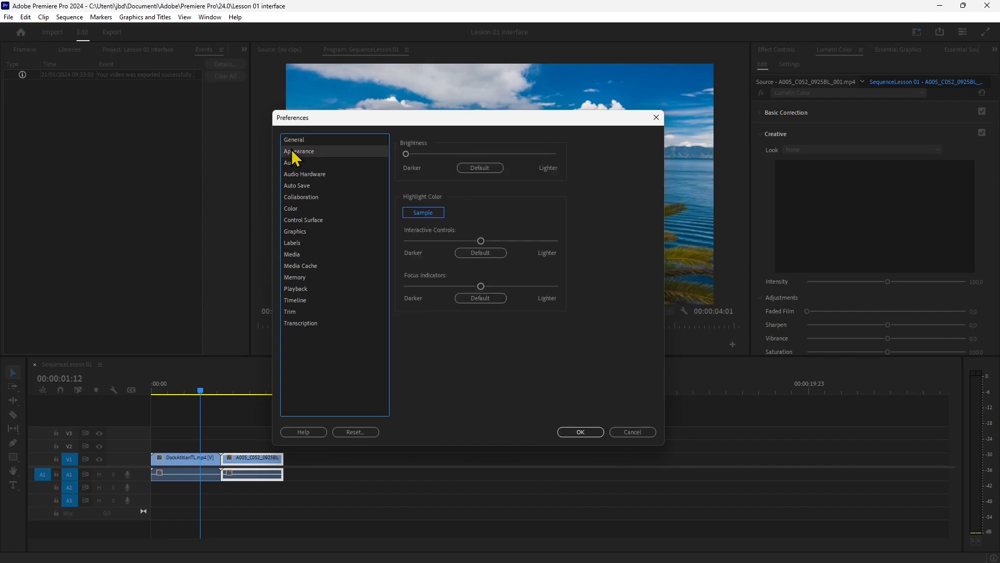
drag(406, 154, 419, 154)
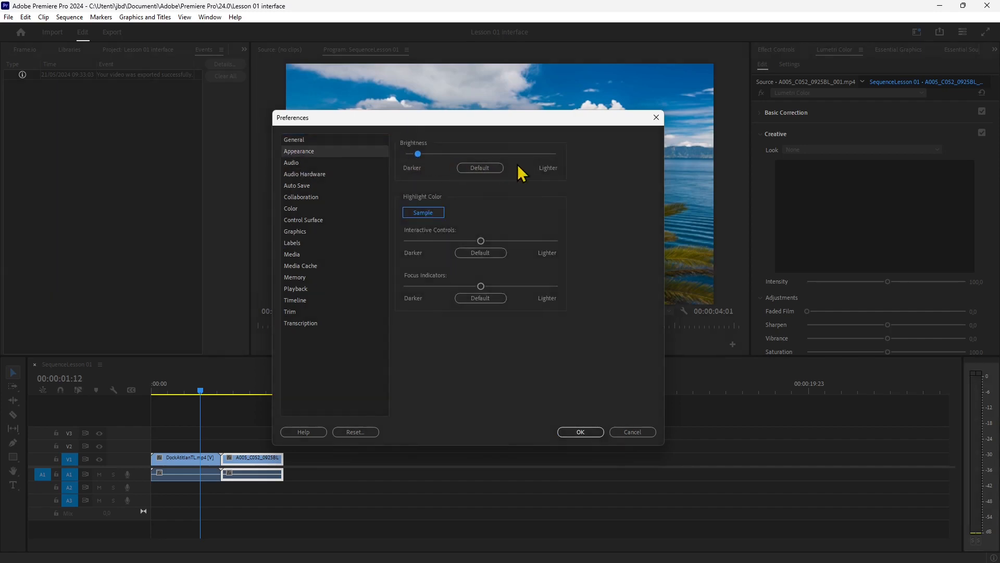
drag(517, 165, 409, 168)
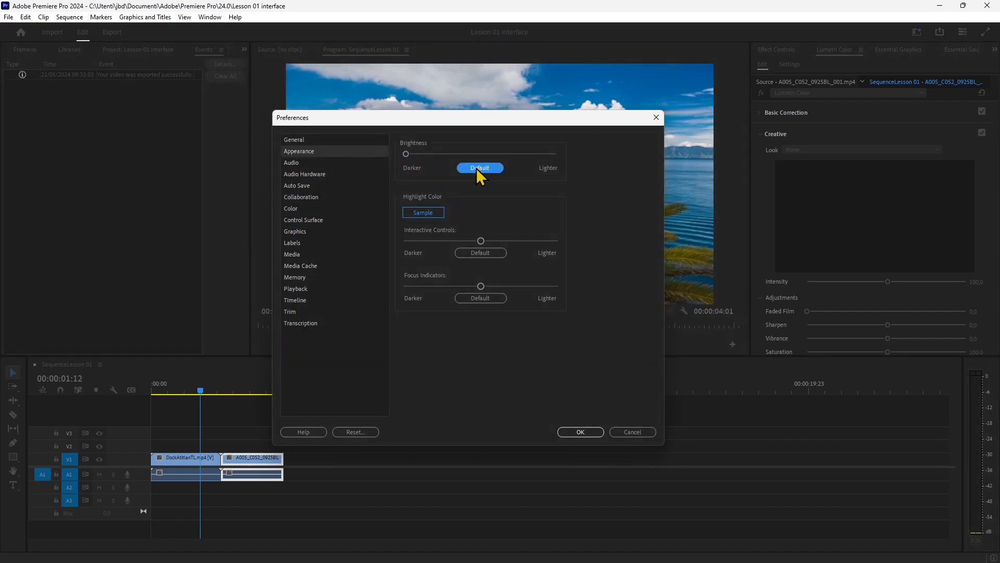
drag(481, 241, 570, 253)
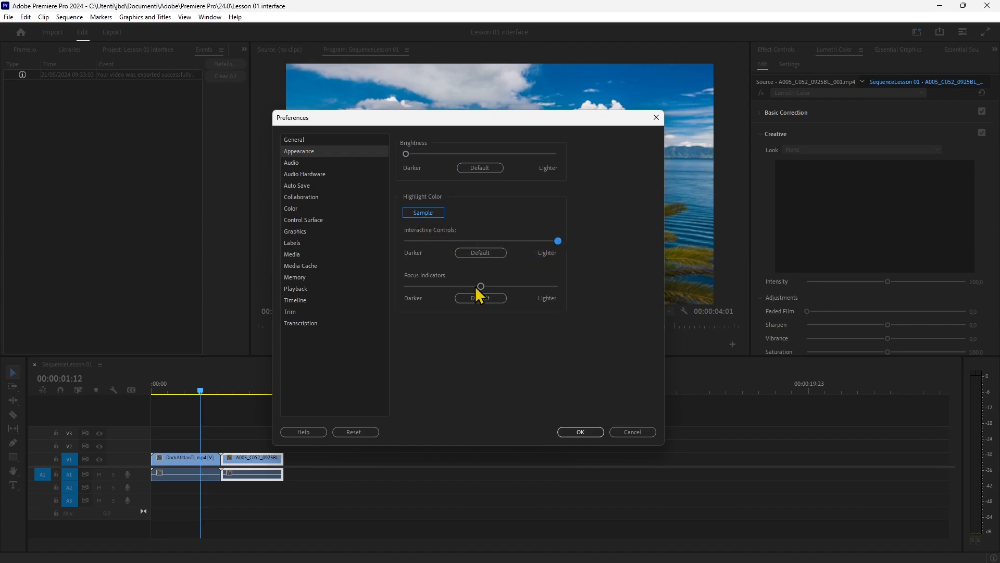
drag(479, 286, 437, 291)
Look through the audio preferences and set automatic project saving to every 10 minutes.
click(298, 166)
click(299, 174)
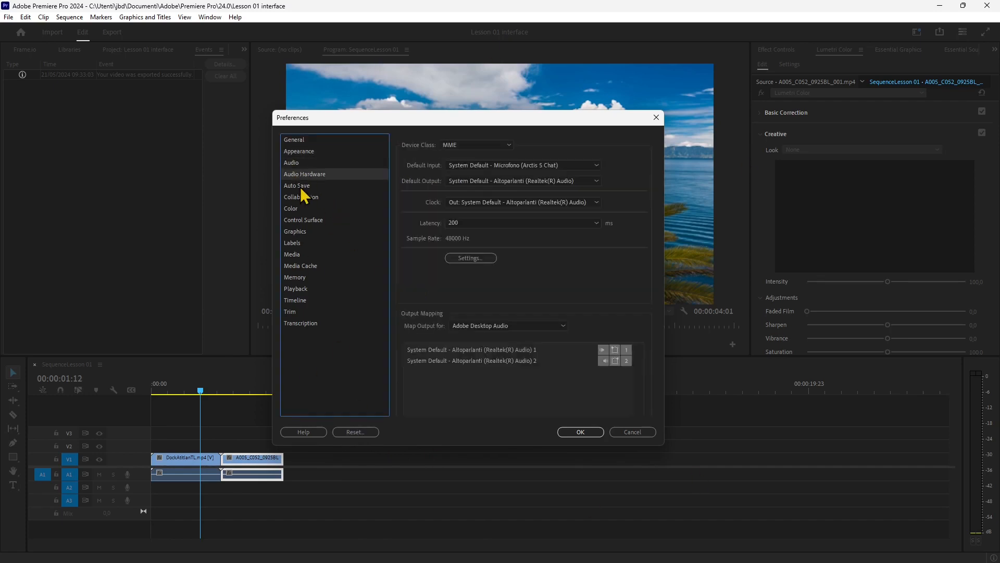
click(300, 186)
click(300, 196)
click(299, 185)
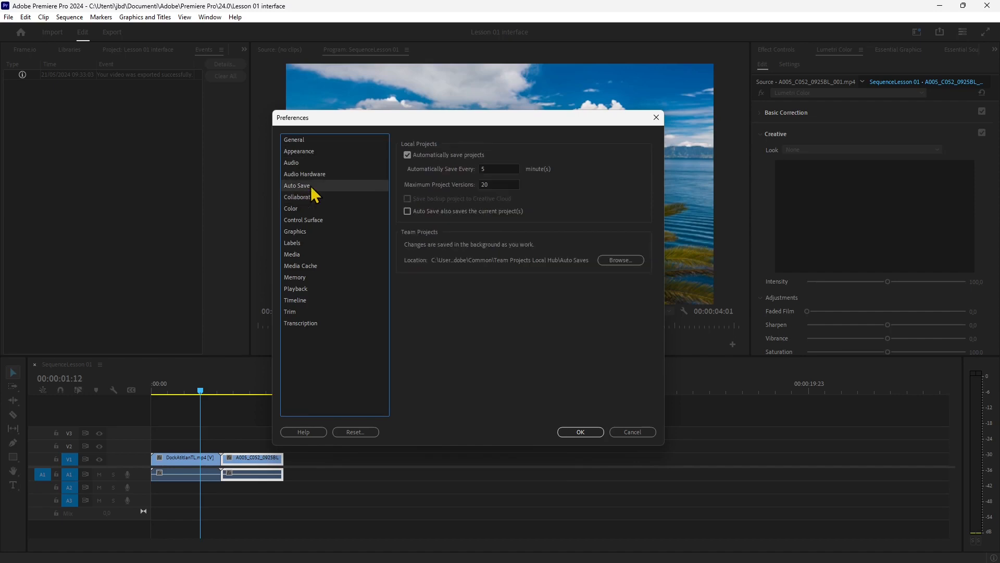
click(492, 170)
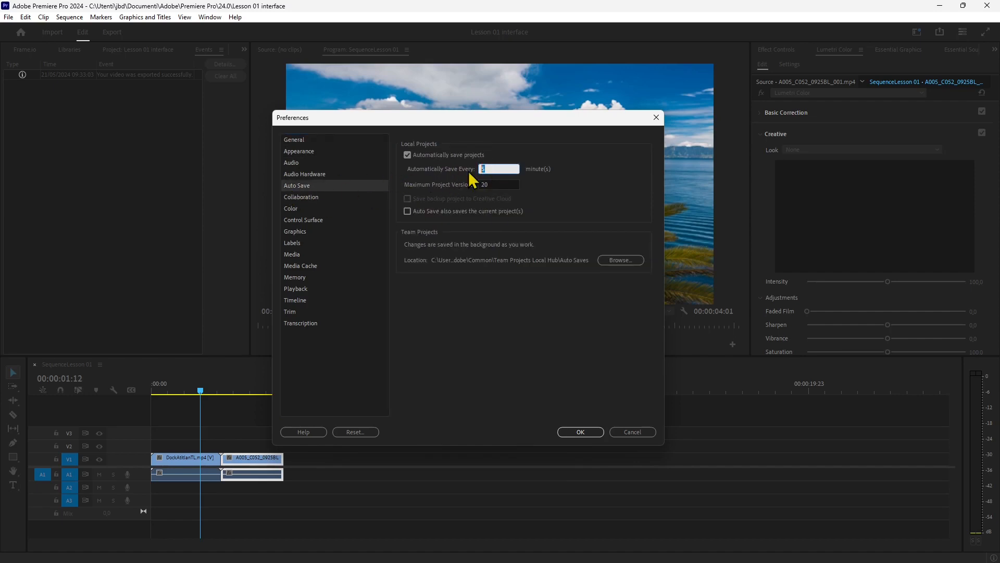
text(10)
key(Tab)
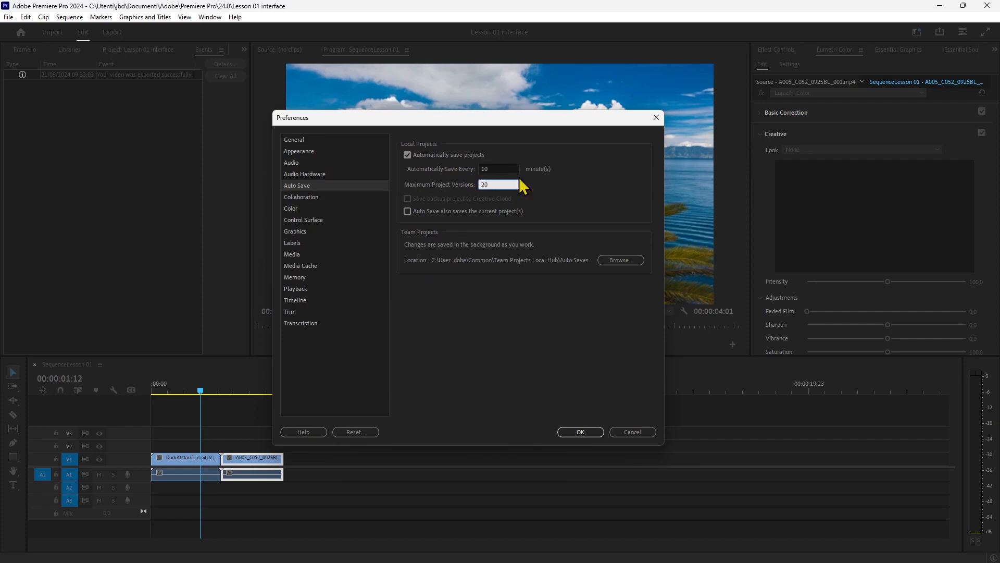
Look through the Collaboration, Color, Control Surface, Graphics and Labels preferences.
click(296, 197)
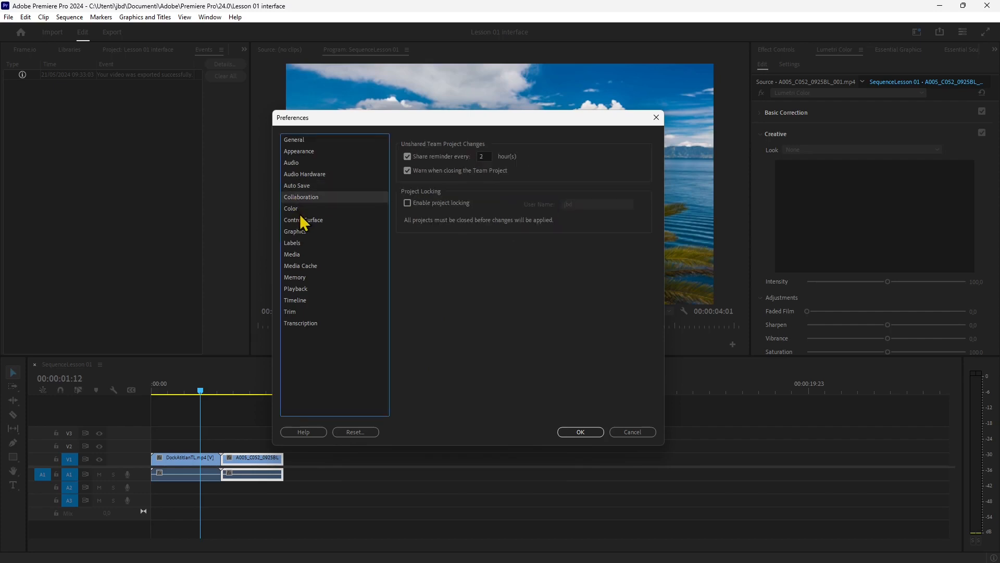
click(295, 209)
click(300, 221)
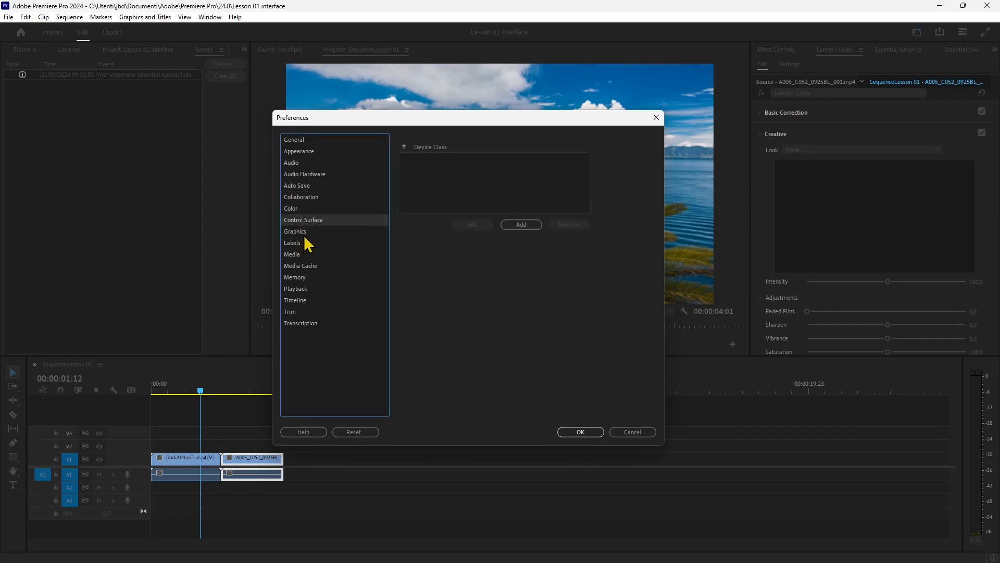
click(305, 237)
click(302, 242)
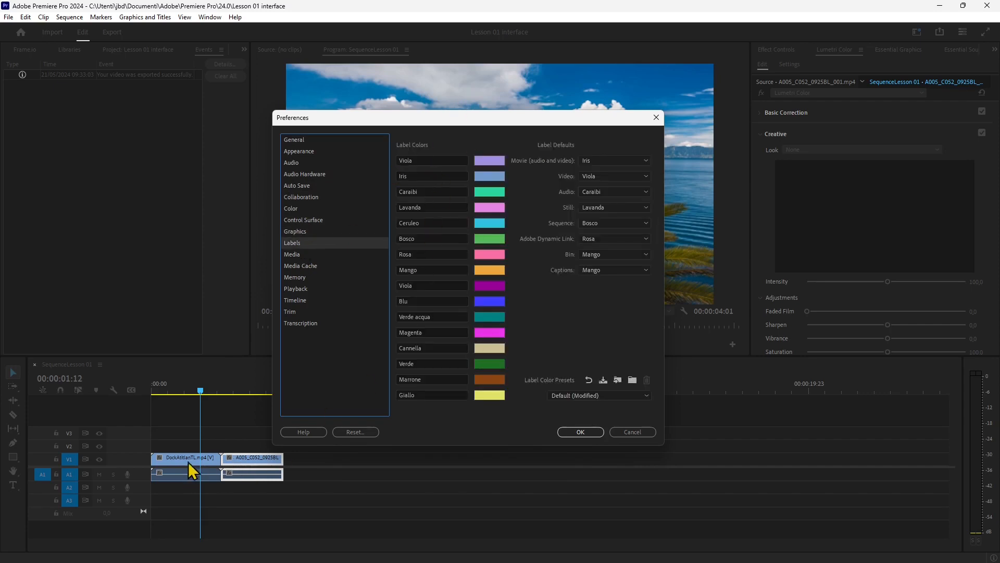
In the Labels preferences, set the Iris label color to dark green, hex 098239.
click(420, 177)
click(499, 176)
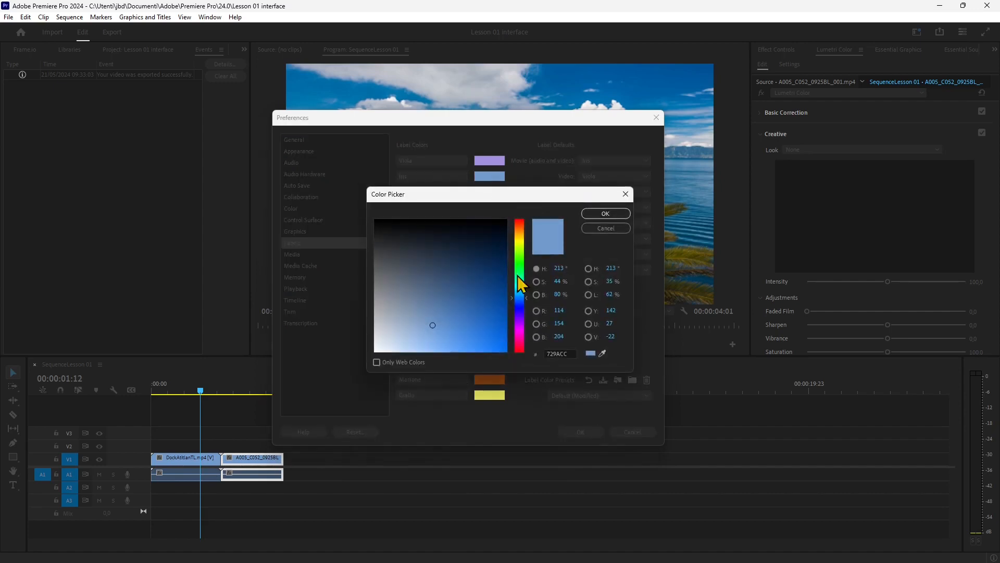
drag(518, 242, 519, 273)
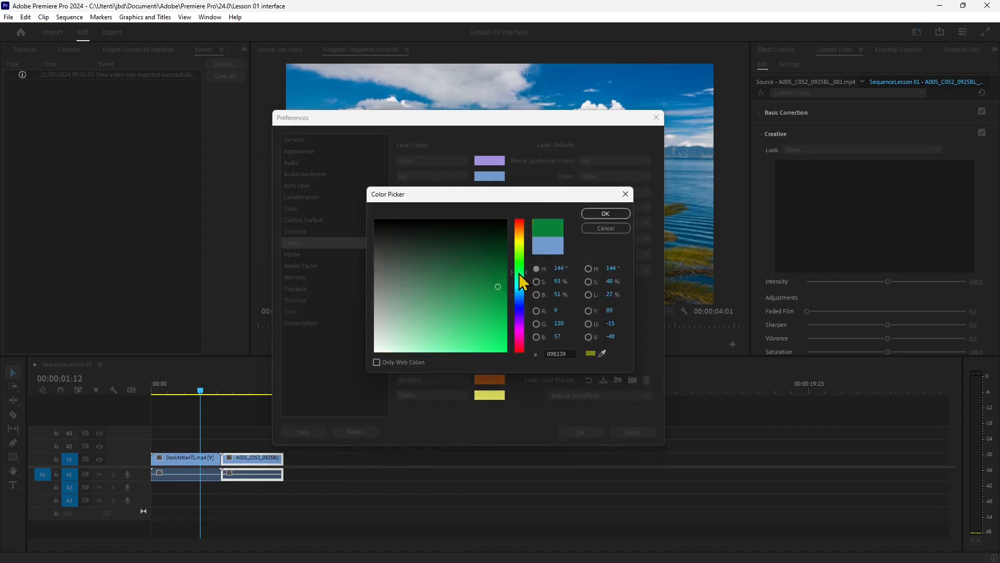
click(599, 215)
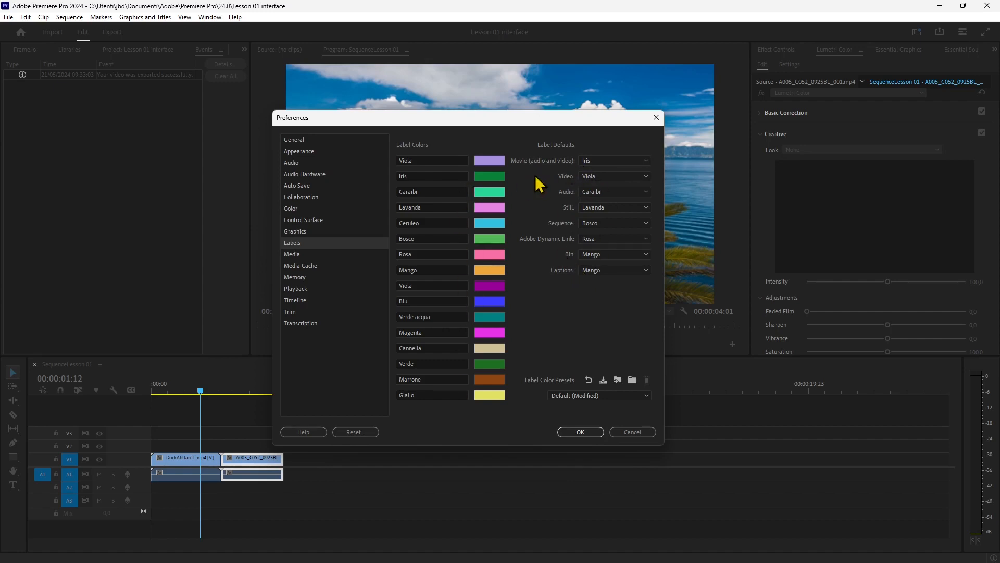
Try the Classic, Vibrant and Editorial label color presets one after another.
click(560, 396)
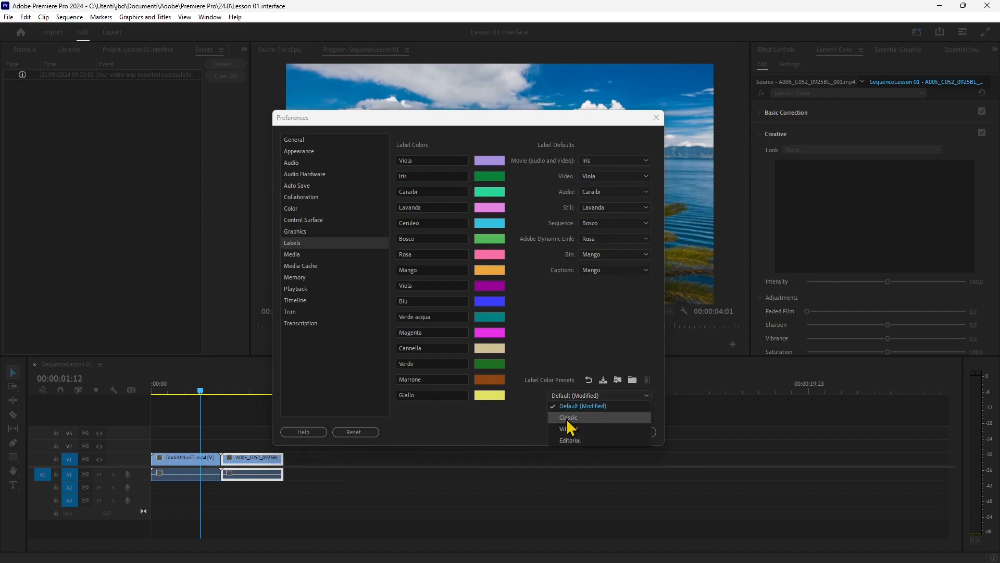
click(567, 417)
click(566, 397)
click(569, 428)
click(567, 397)
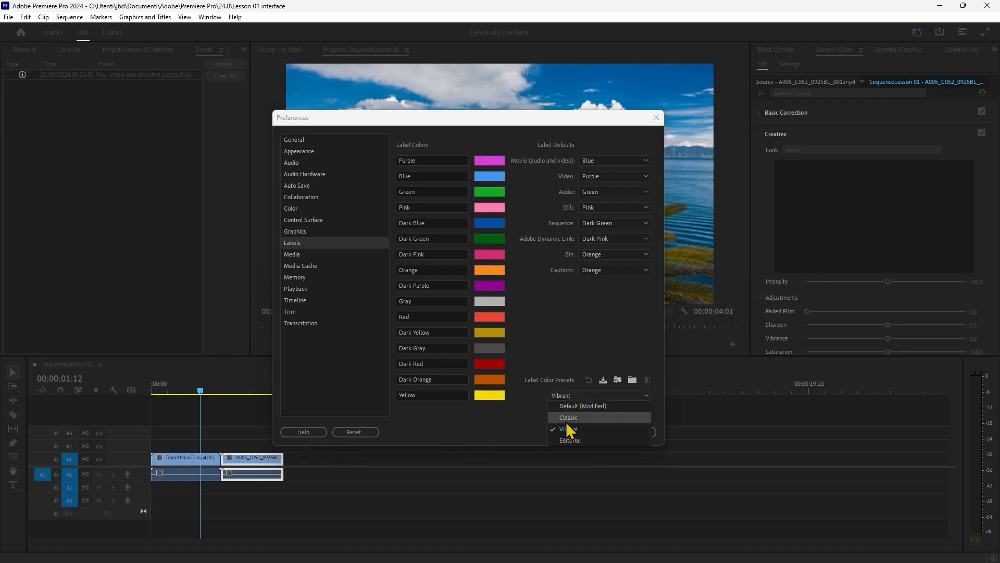
click(571, 440)
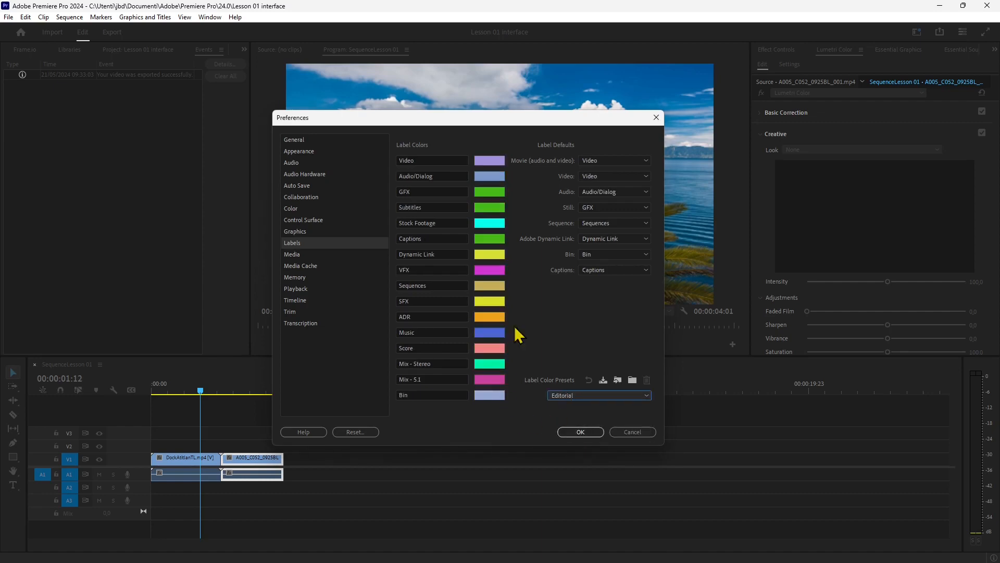
In the reset options, enable resetting app preferences, clearing media cache files, resetting the plugin loading cache and disabling third-party plugins, and confirm.
click(357, 432)
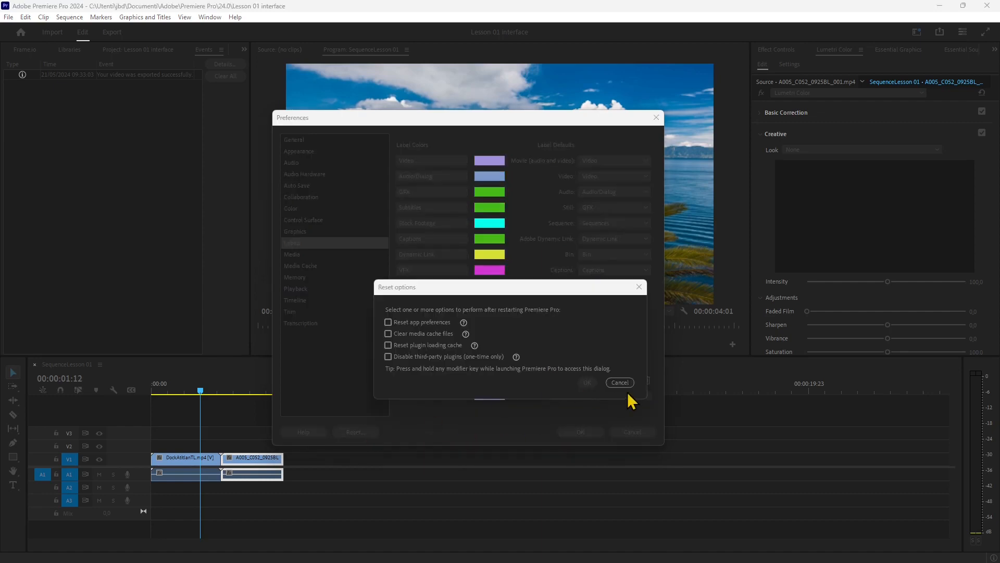
click(442, 321)
click(425, 334)
click(428, 345)
click(430, 357)
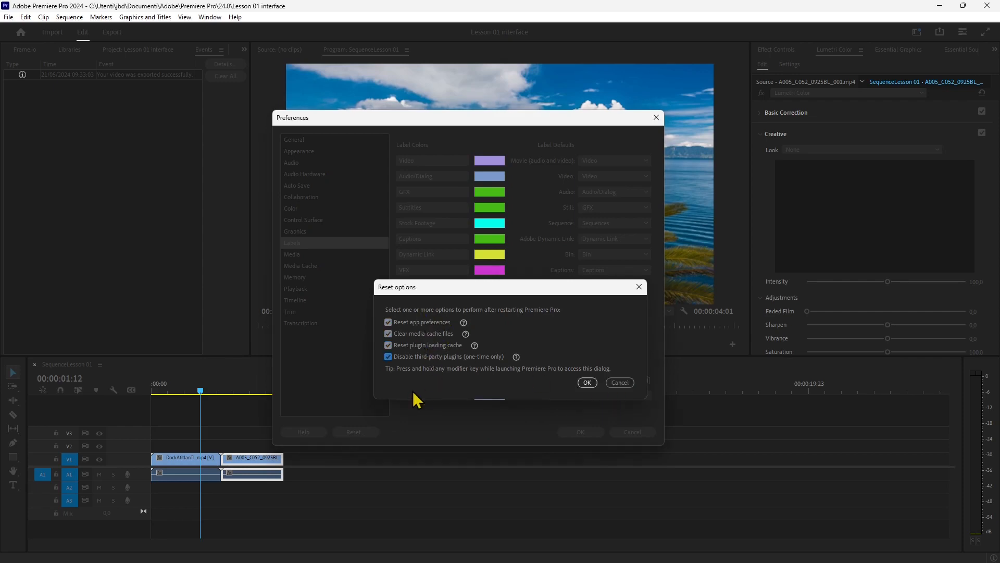
click(586, 382)
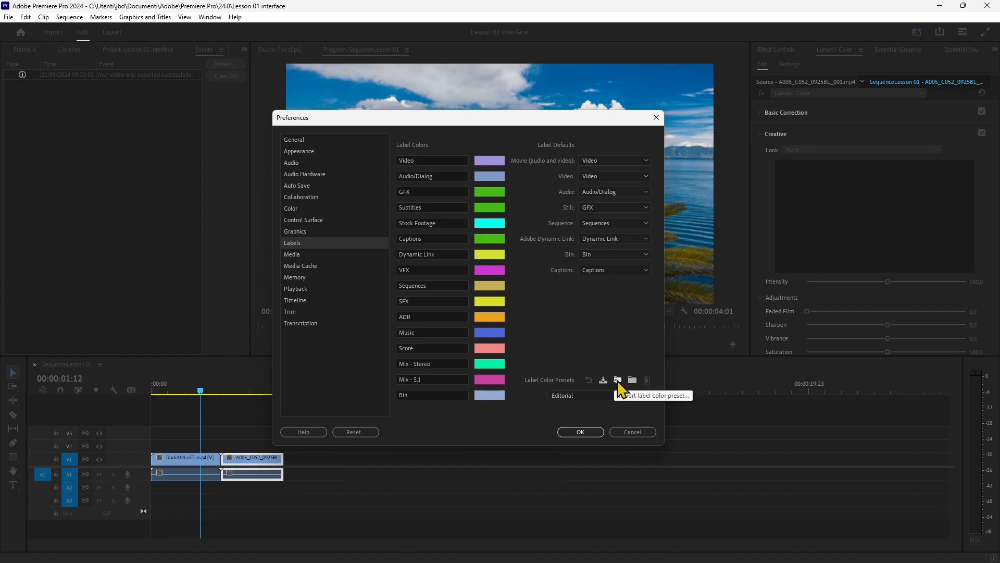
Review the Media, Media Cache, Memory, Playback, Timeline, Trim and Transcription preferences, and close the preferences without saving changes.
click(302, 255)
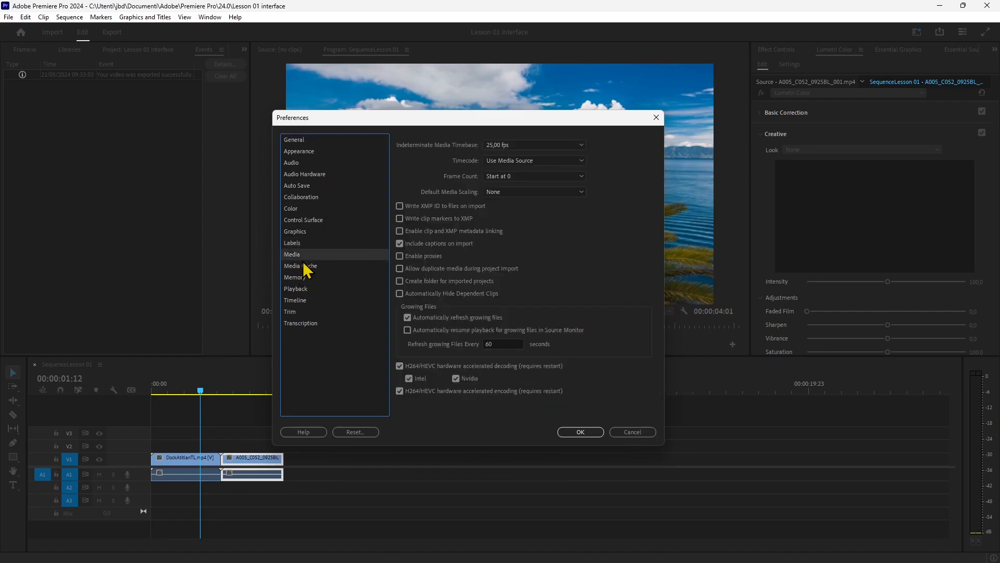
click(306, 267)
click(304, 278)
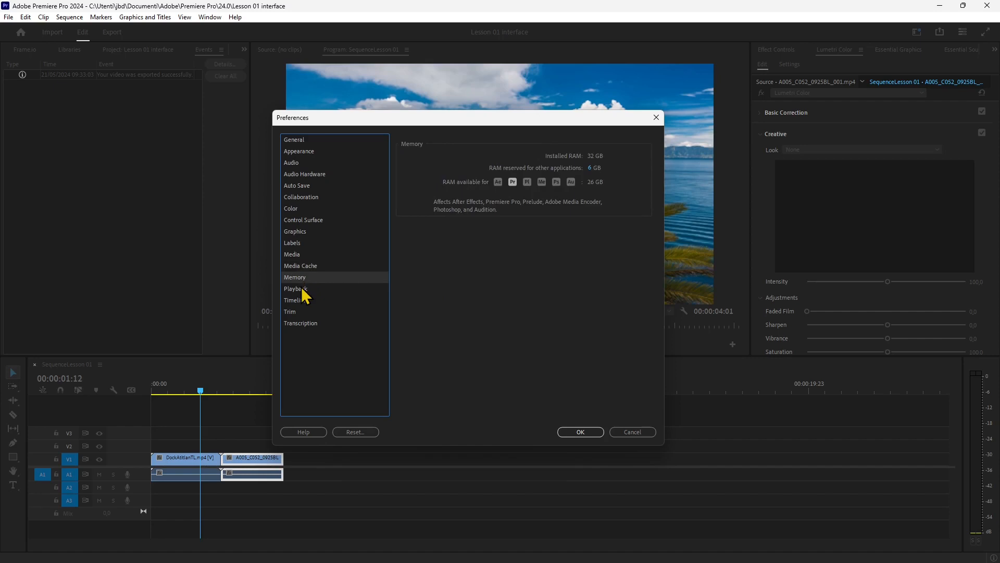
click(299, 290)
click(302, 301)
click(300, 312)
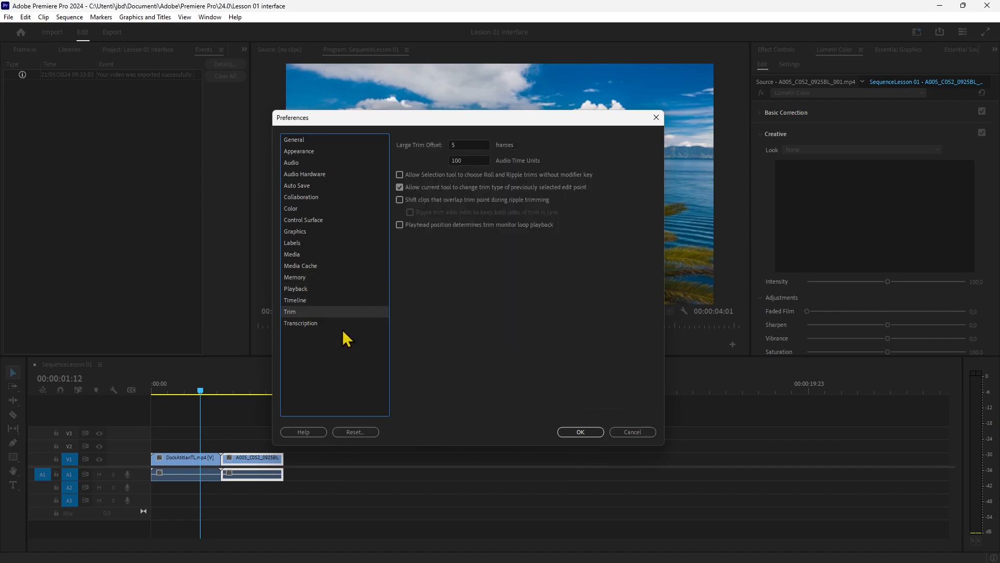
click(304, 324)
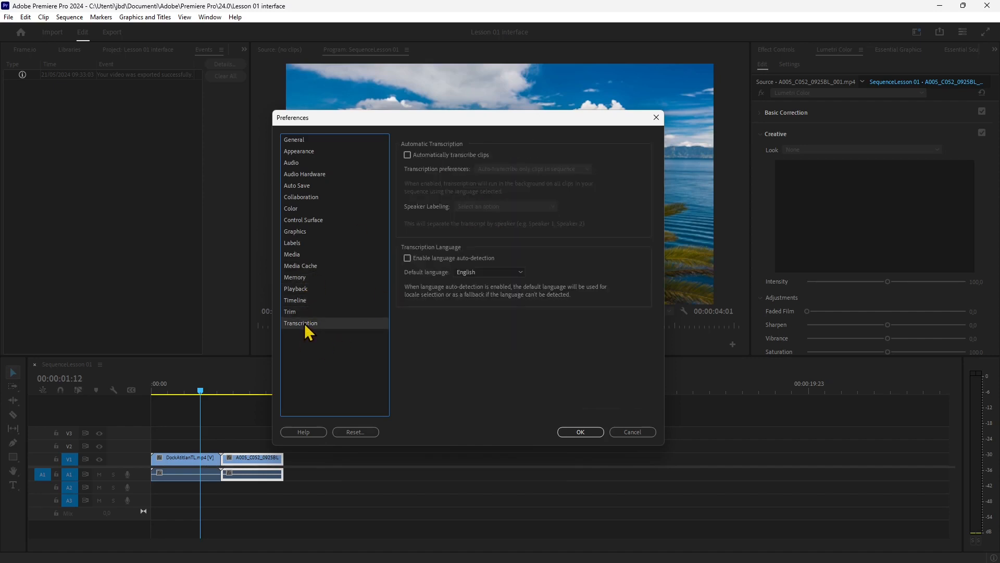
click(633, 432)
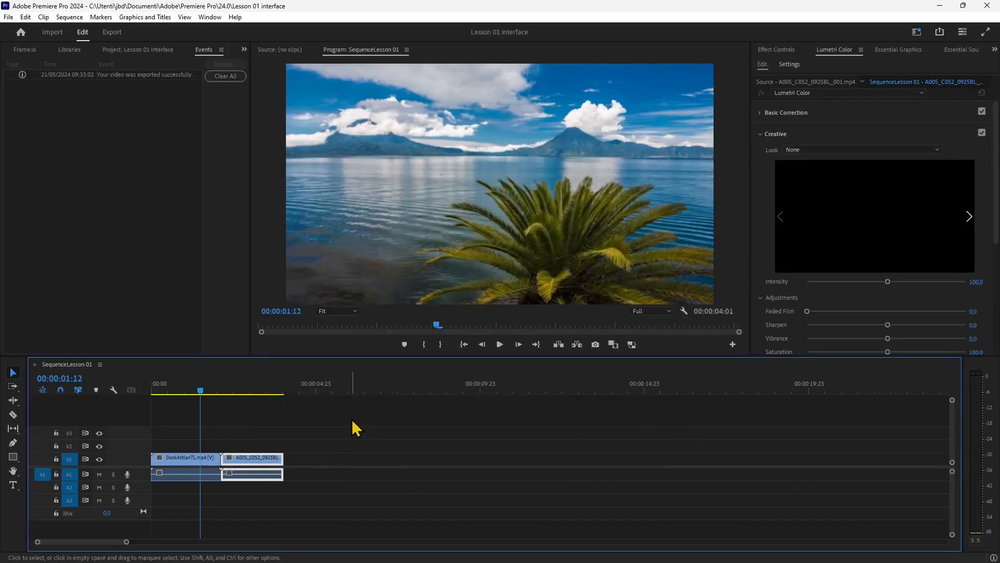
Deselect the timeline clip and move the playhead to 00:00:02:06.
click(312, 419)
drag(199, 391, 225, 391)
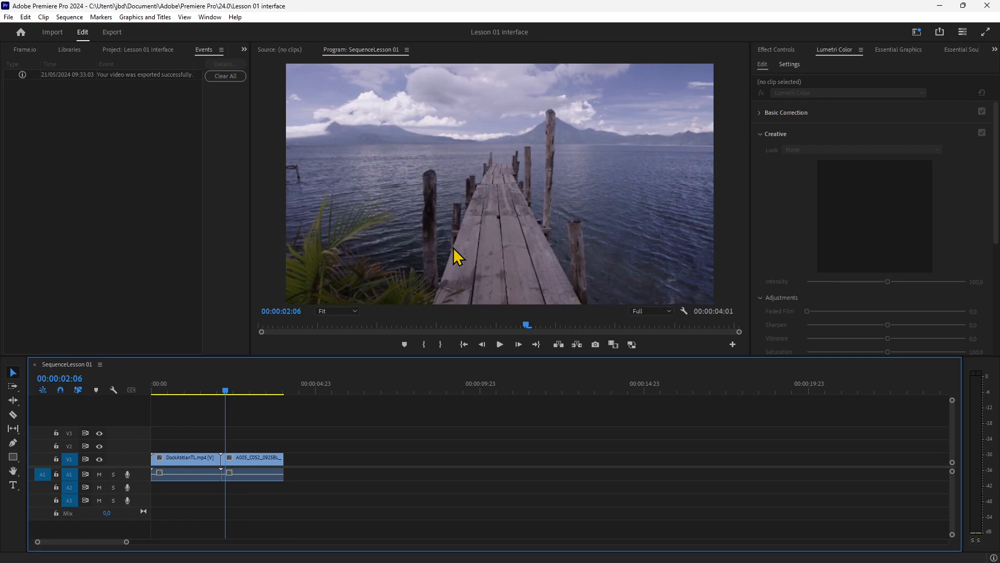
Open the debug Console, move it over the middle of the workspace and filter its entries by "language".
key(ctrl+F12)
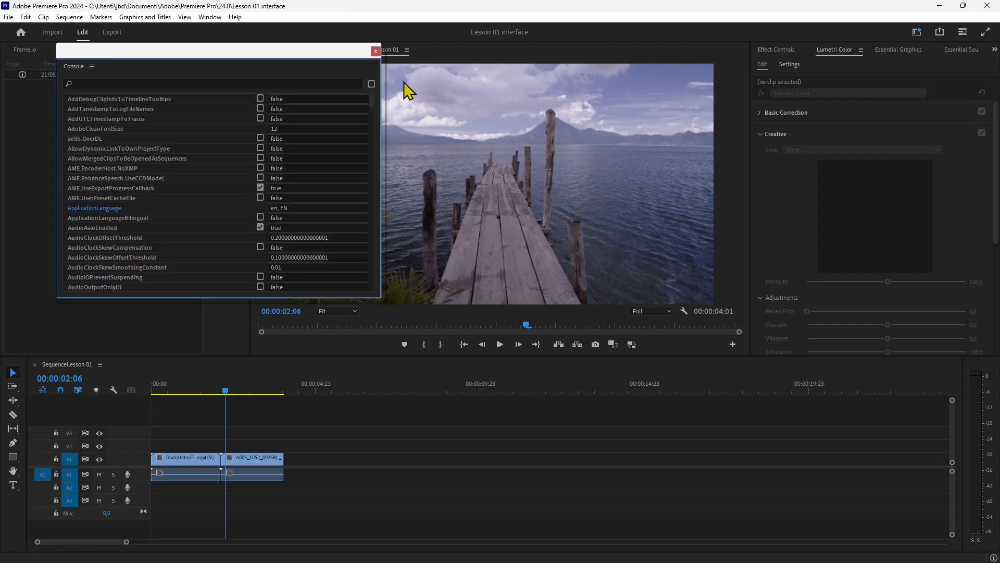
drag(256, 52, 461, 172)
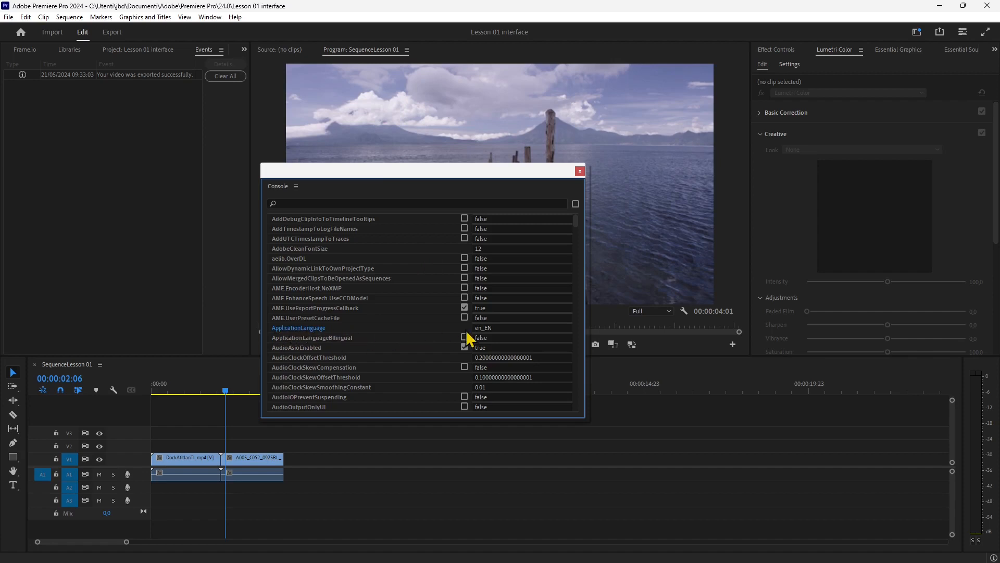
click(492, 327)
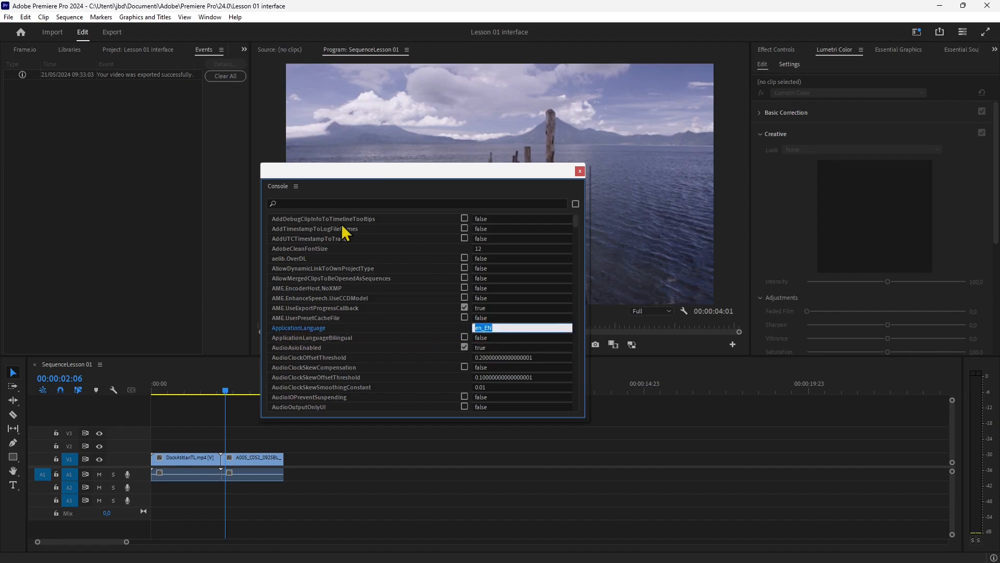
key(Return)
click(354, 202)
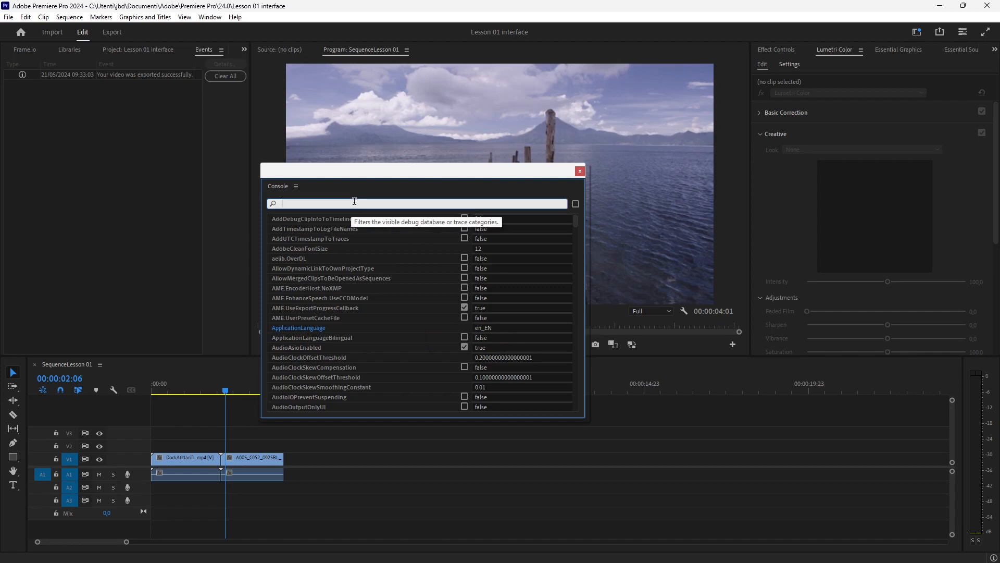
text(language)
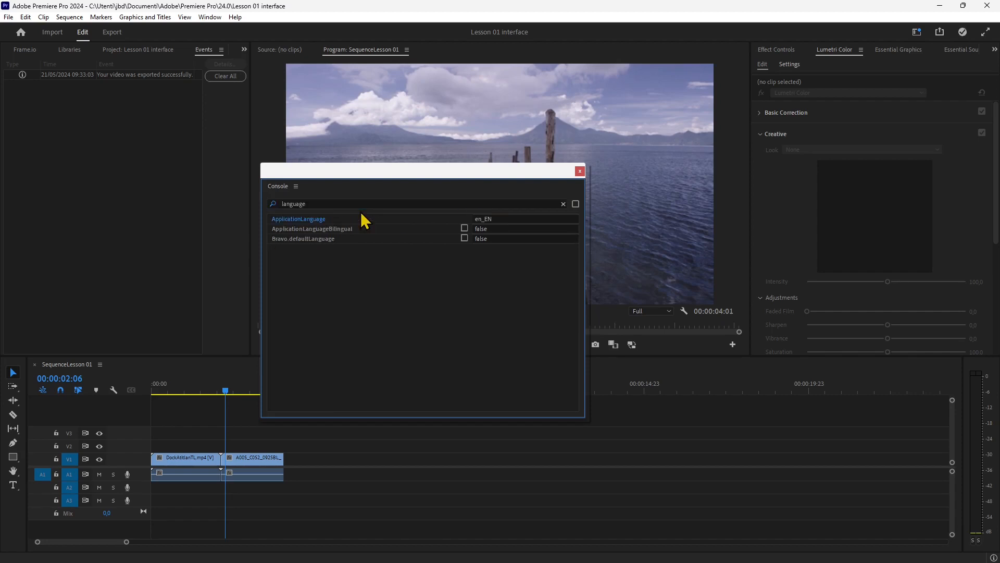
Set the ApplicationLanguage entry to it_IT and close the Console.
click(498, 219)
drag(482, 218, 458, 222)
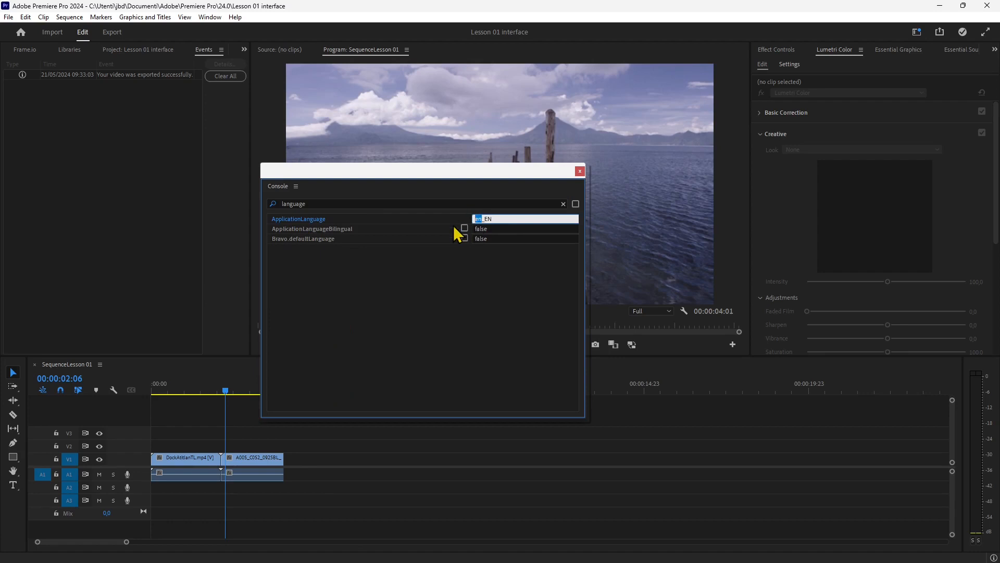
text(i)
key(BackSpace)
key(BackSpace)
text(IT)
click(506, 280)
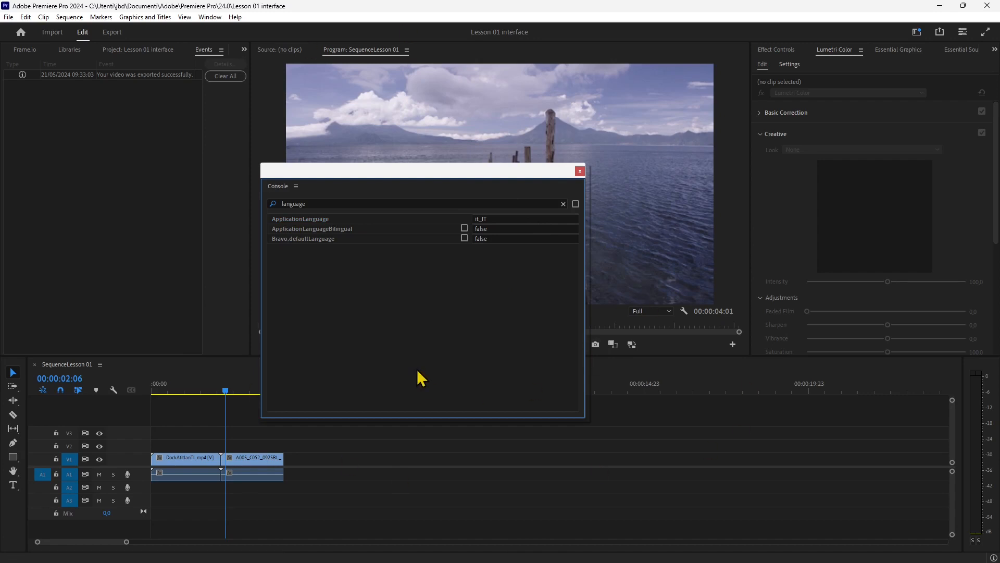
click(579, 171)
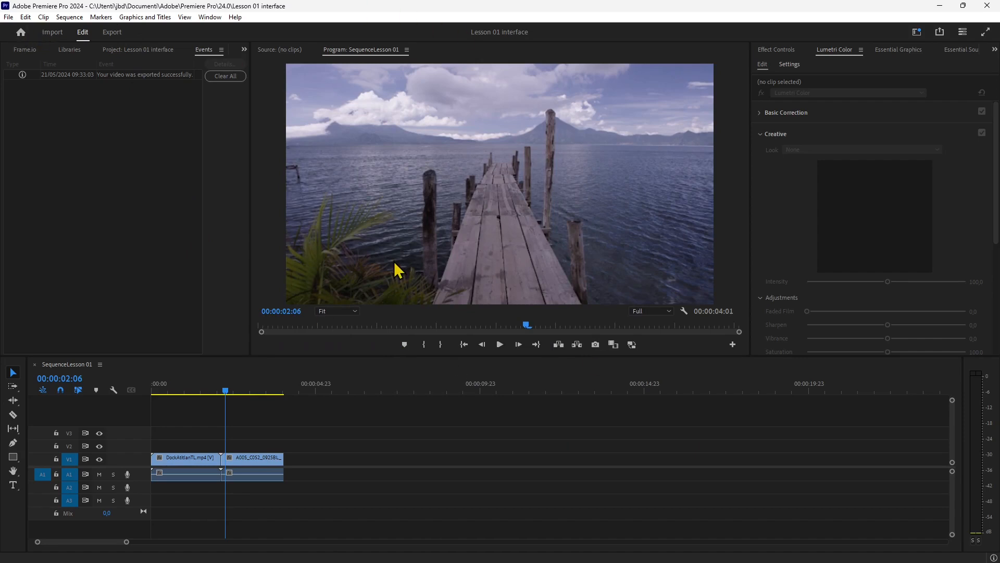
Select the second timeline clip, A005_C052_0925BL_001.mp4, and examine the clip, marker, and graphics and titles commands.
click(39, 19)
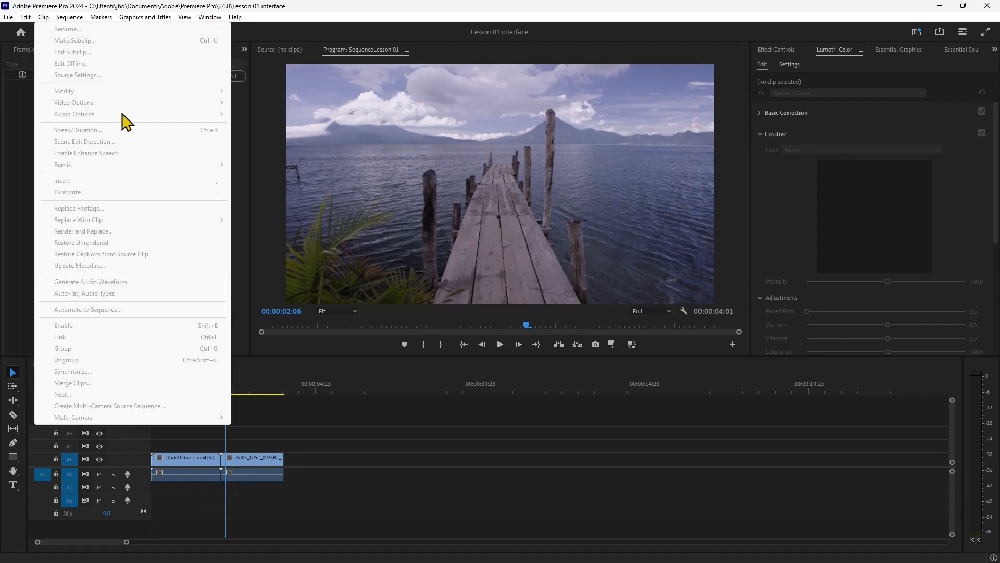
click(266, 471)
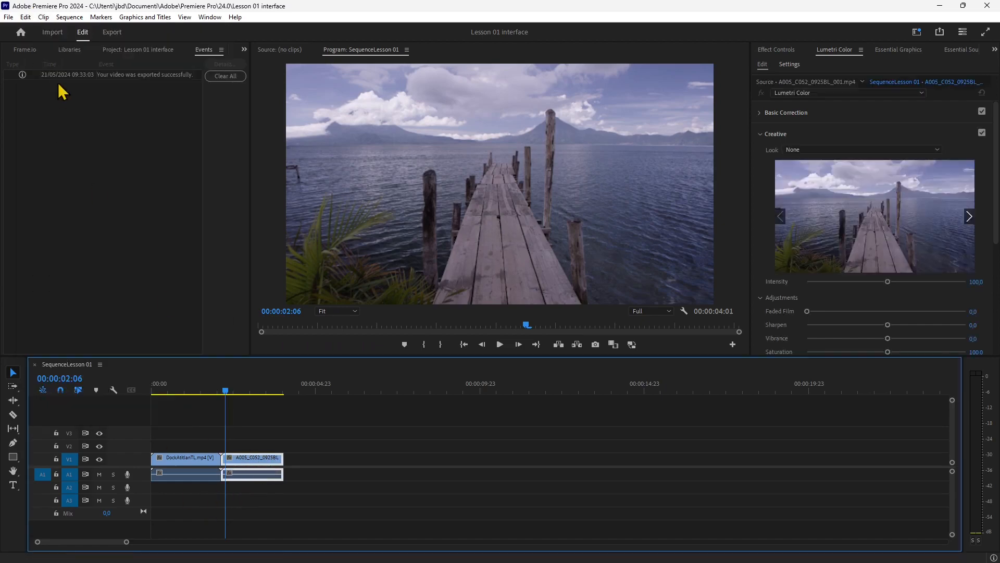
click(43, 17)
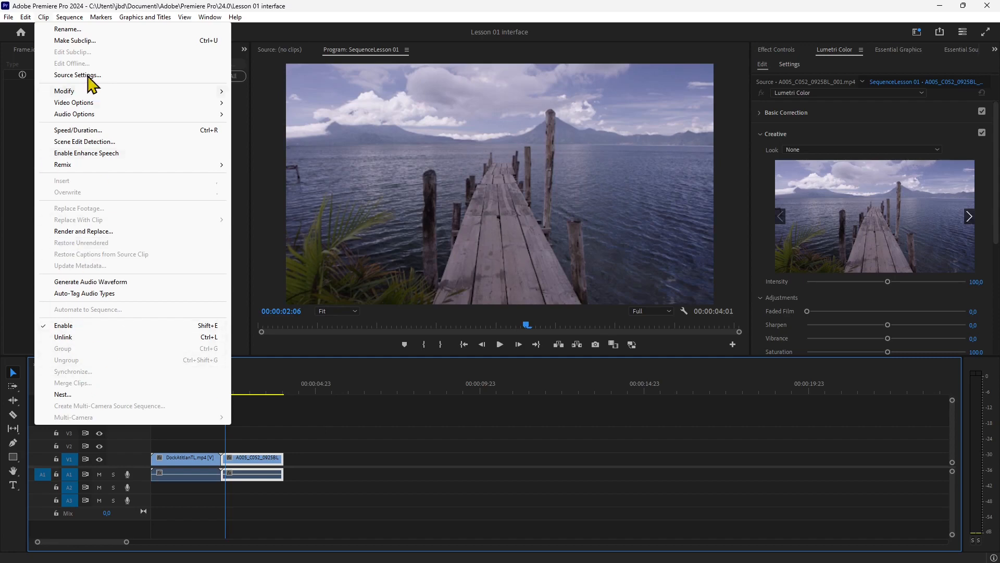
mouse_move(86, 18)
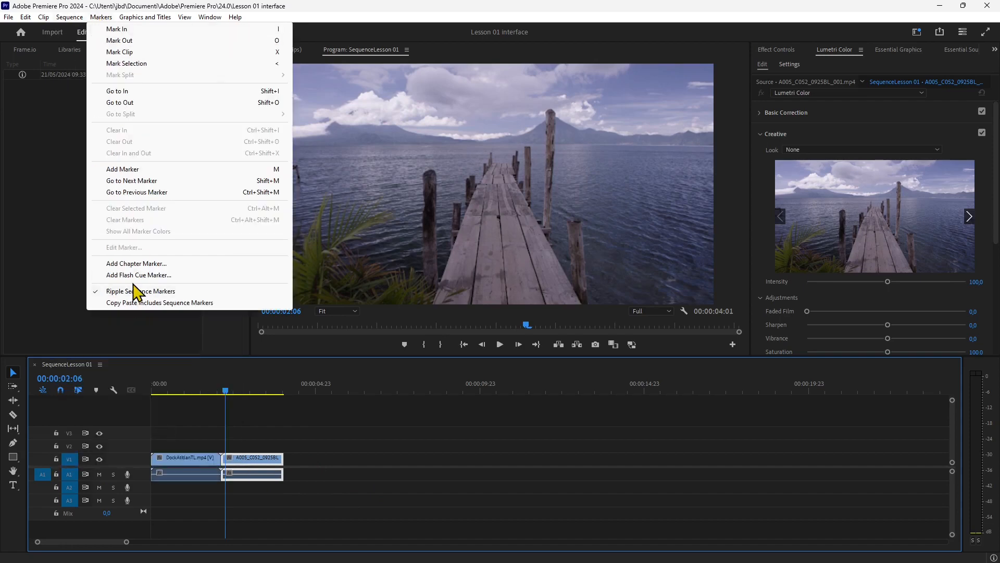
mouse_move(147, 18)
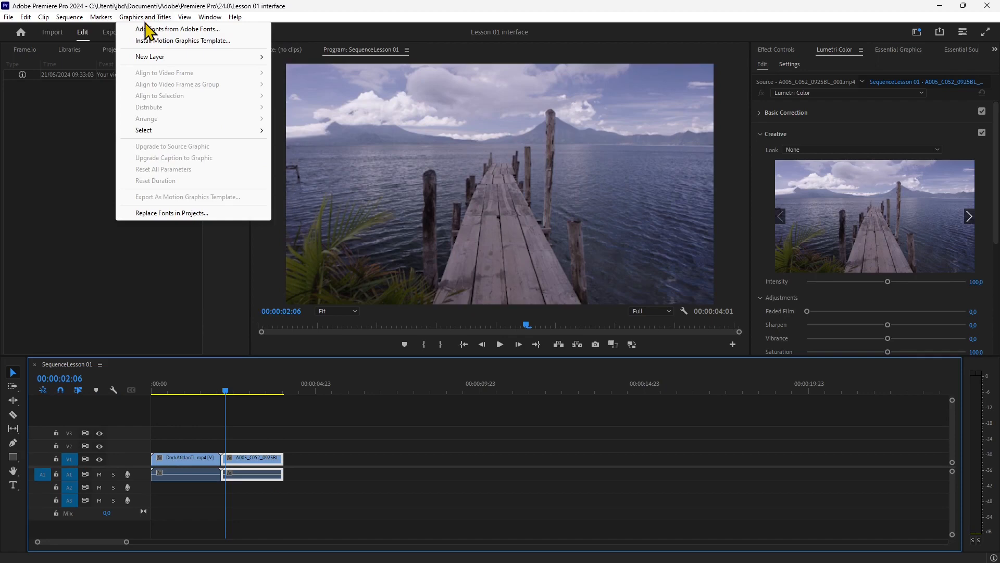
mouse_move(196, 59)
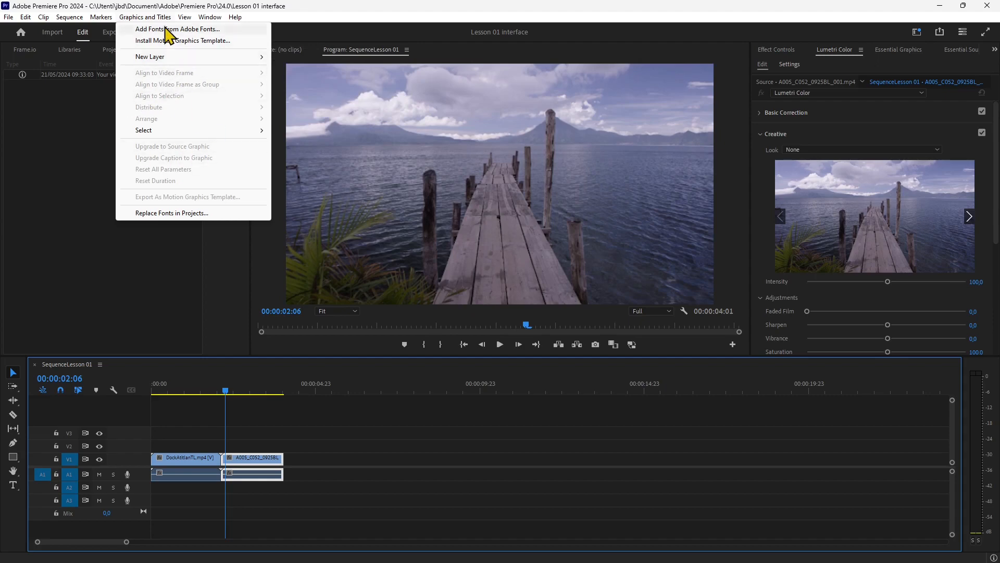
Make the Program monitor active, examine its view commands, and review the list of available panels.
mouse_move(189, 20)
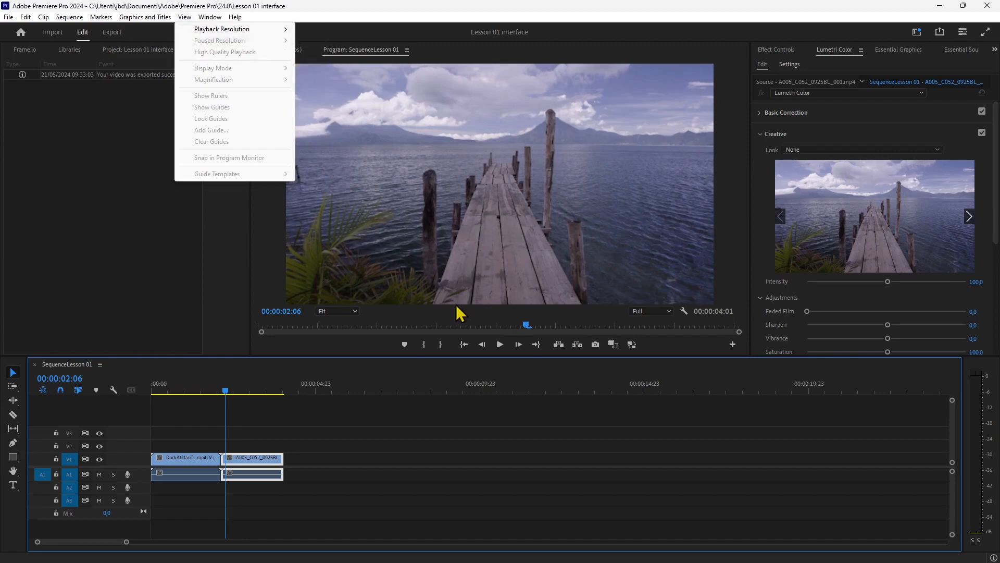
click(384, 349)
click(186, 17)
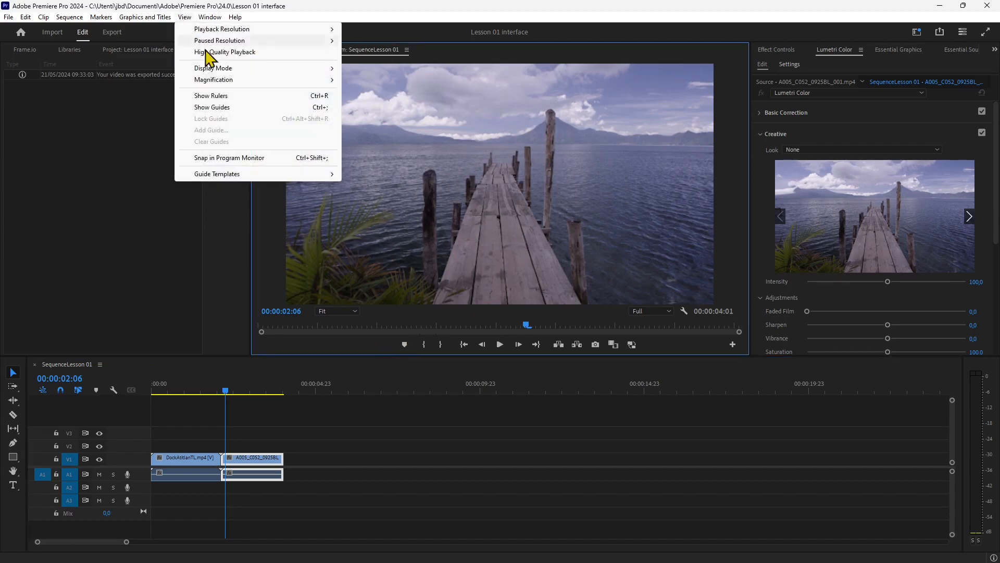
click(330, 351)
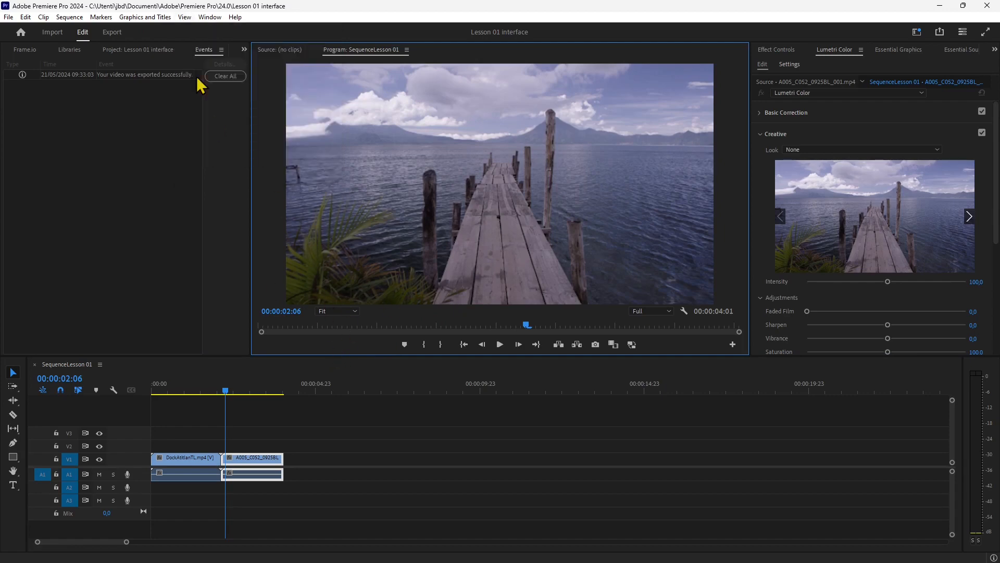
click(185, 18)
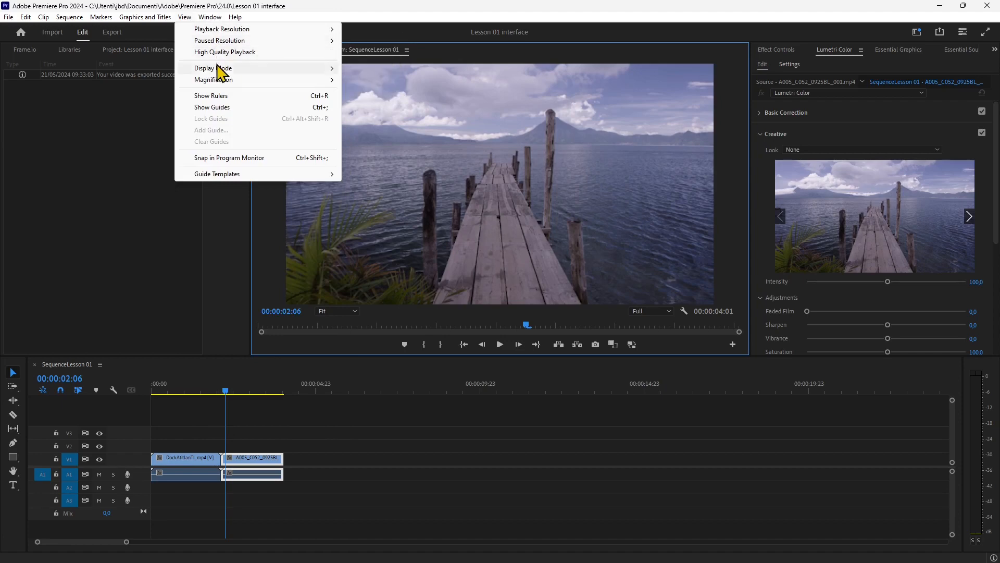
mouse_move(209, 17)
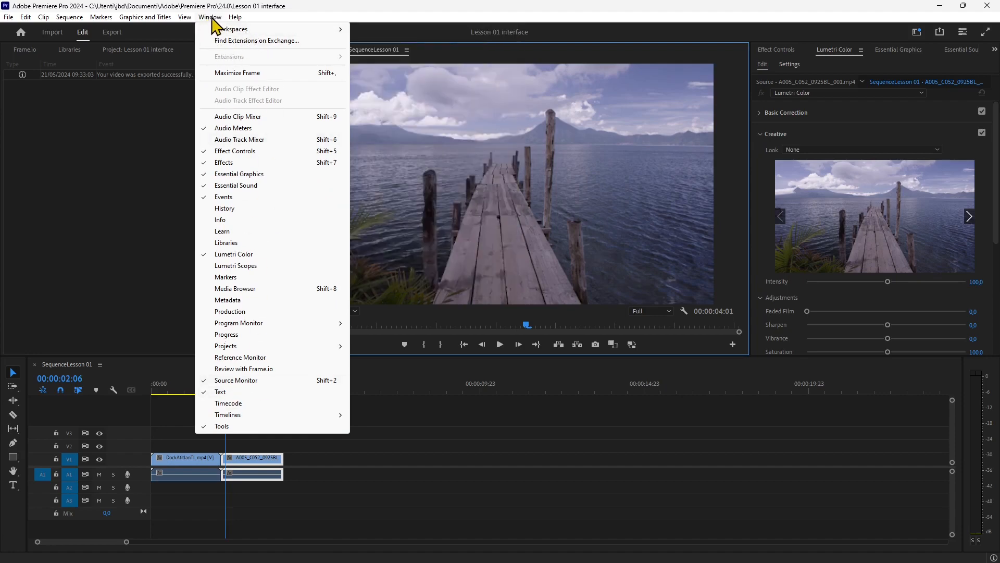
click(99, 245)
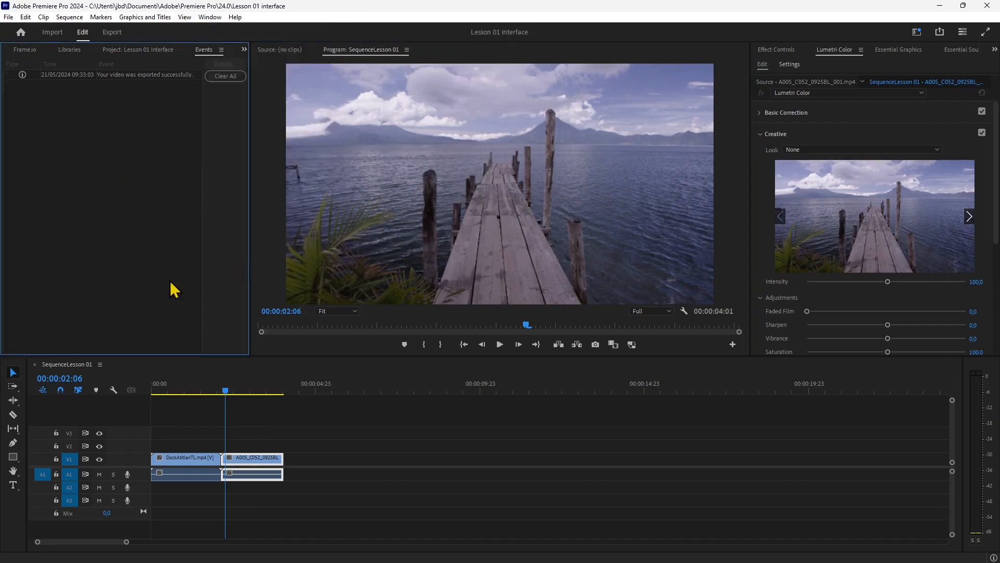
Move the playhead to 00:00:01:14 and open A005_C052_0925BL_001.mp4 and DockAtitlanTL.mp4 in turn in the Source monitor.
drag(227, 392, 205, 415)
double_click(267, 473)
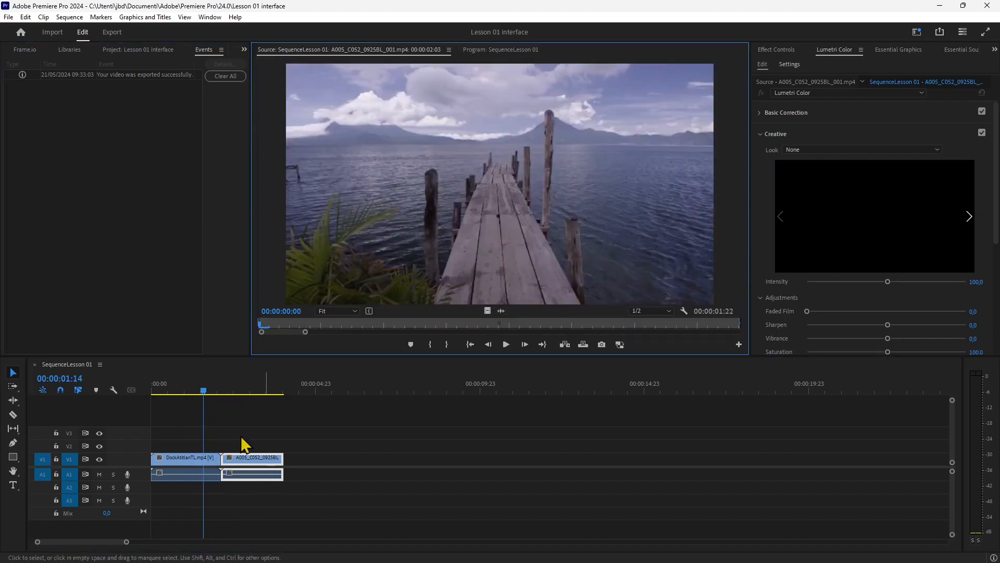
double_click(189, 456)
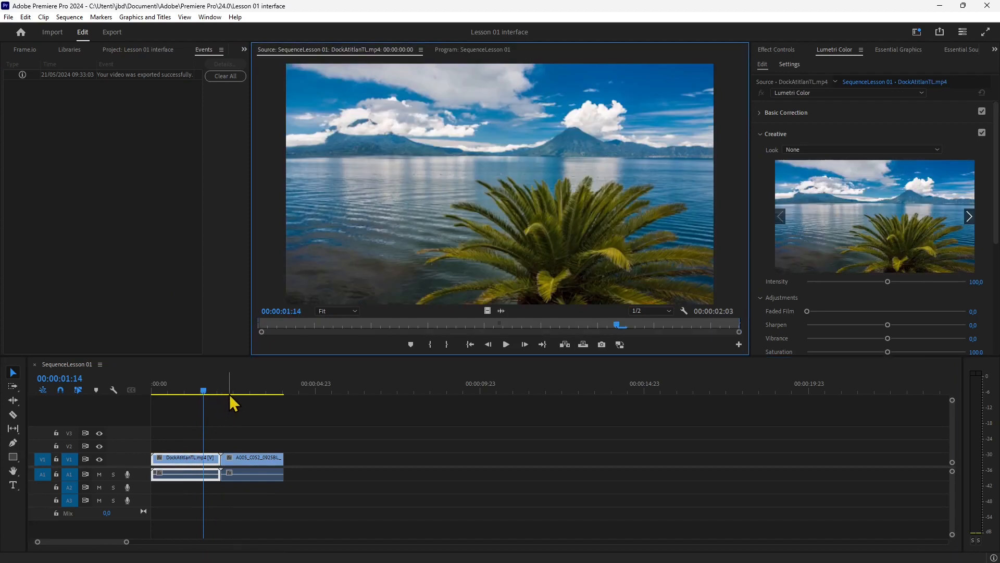